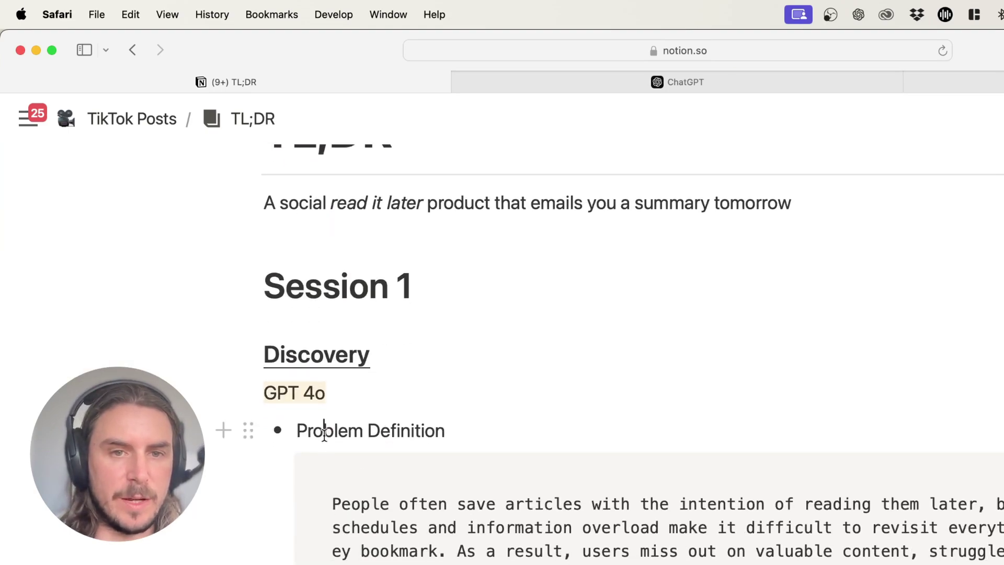
- Review the top of the TL;DR page, selecting the title and then the tagline block
scroll(325, 433, "down", 5)
scroll(330, 478, "down", 7)
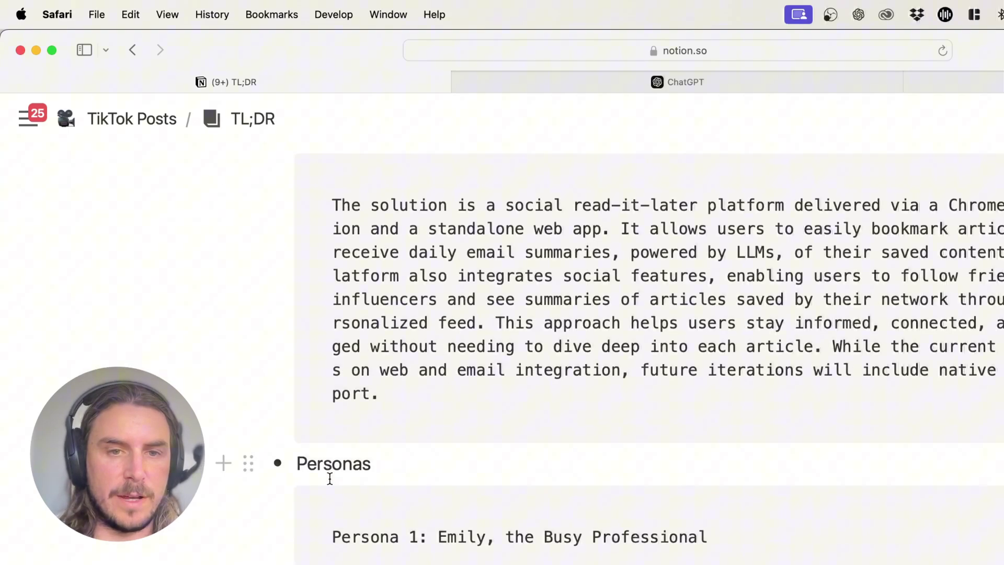
scroll(329, 478, "down", 15)
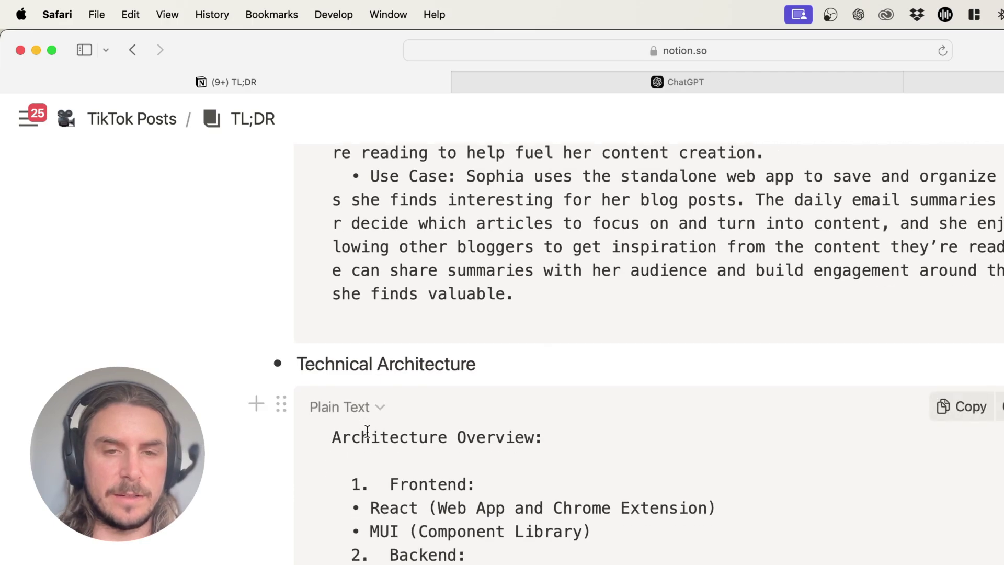
scroll(368, 431, "down", 20)
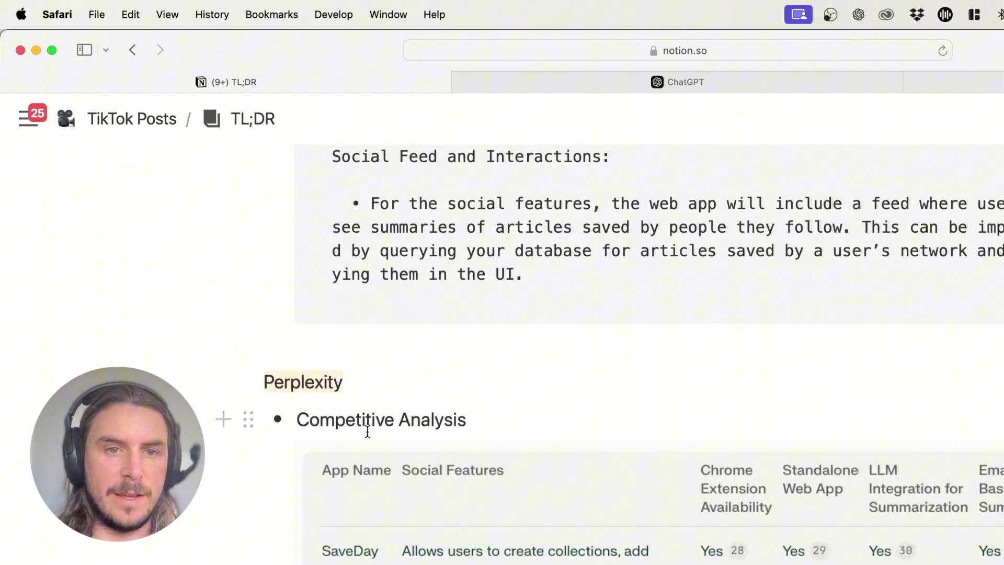
scroll(367, 432, "down", 15)
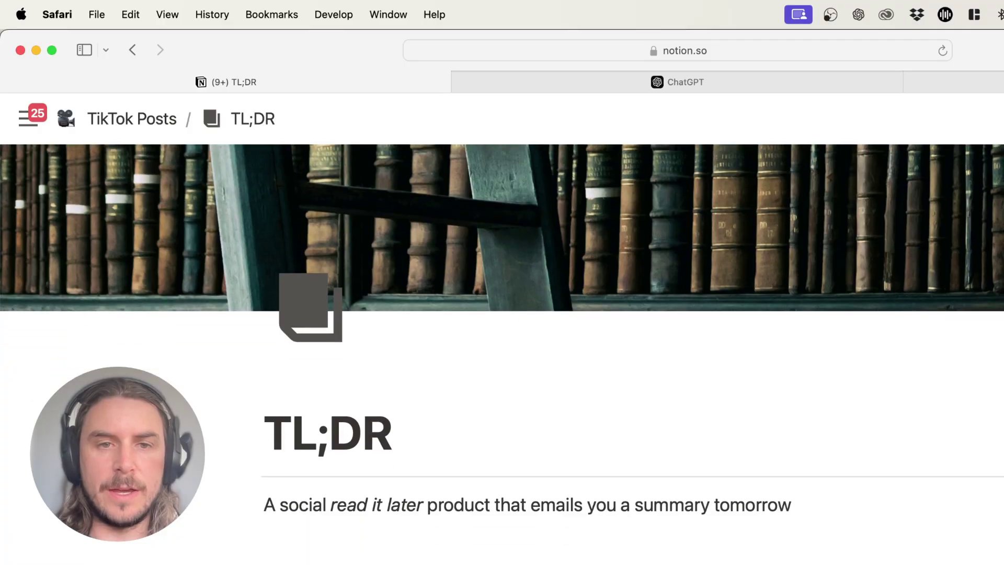
scroll(431, 280, "down", 3)
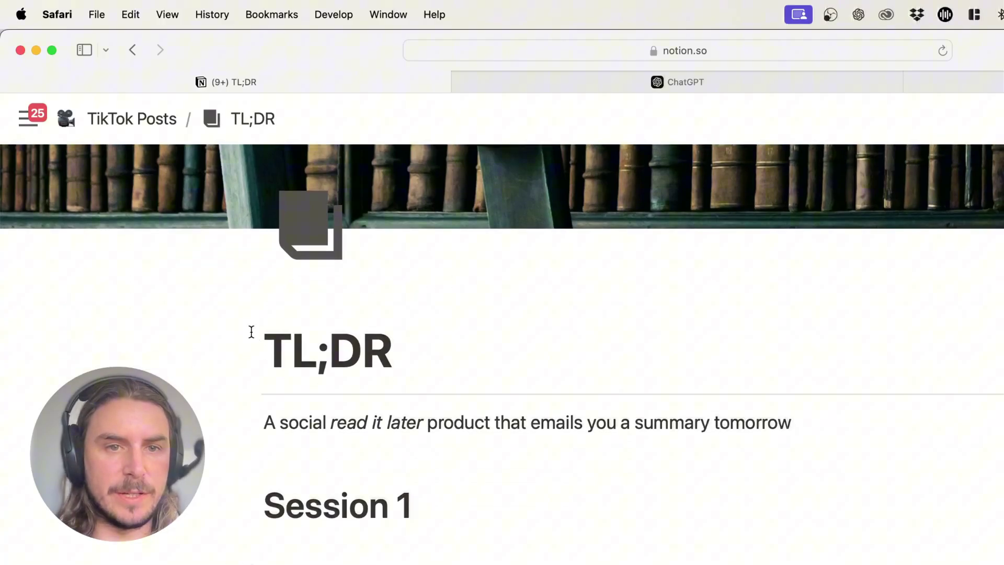
left_click_drag(265, 348, 453, 347)
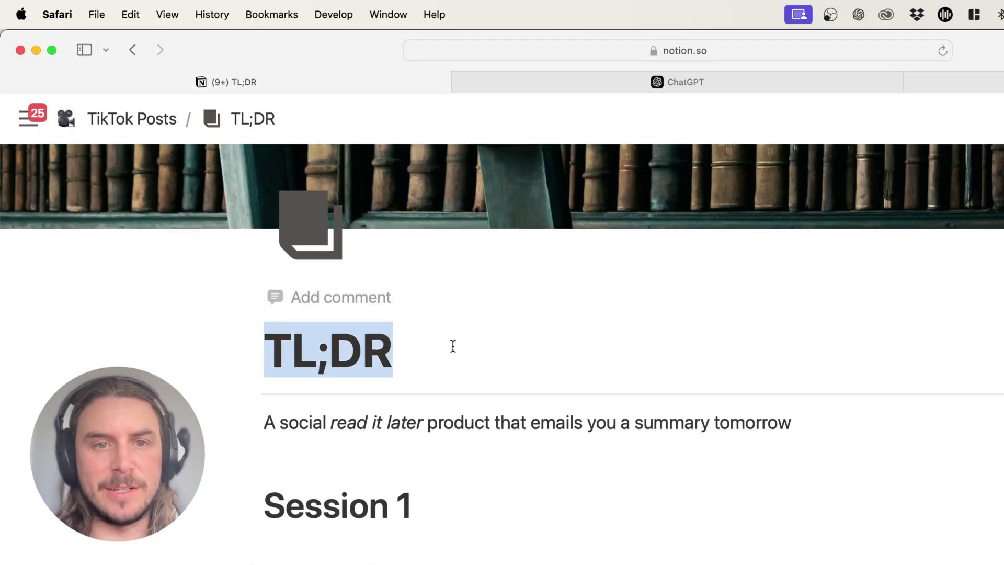
left_click(452, 419)
key("Escape")
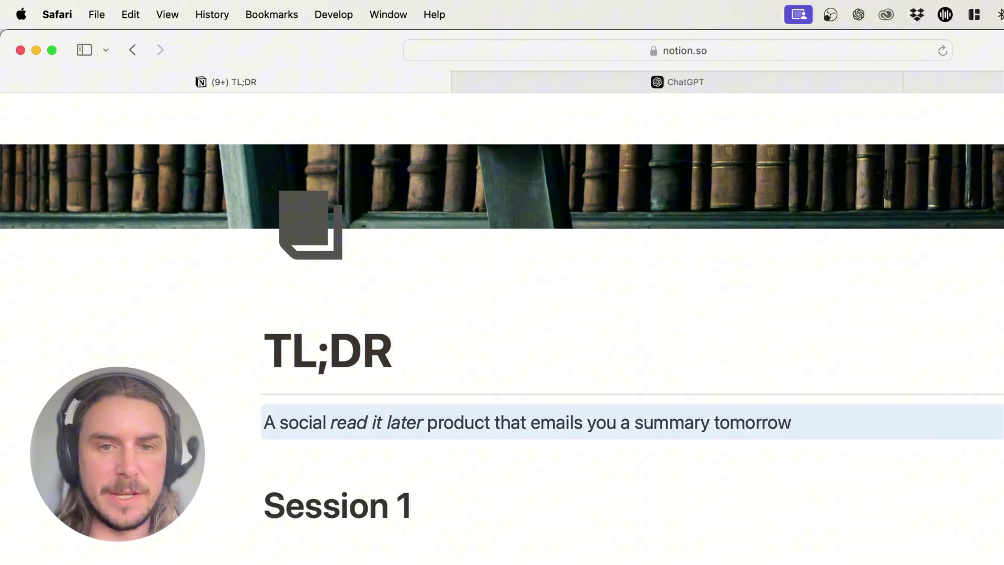
- Scroll further down the page and select the Discovery heading block
scroll(502, 354, "down", 2)
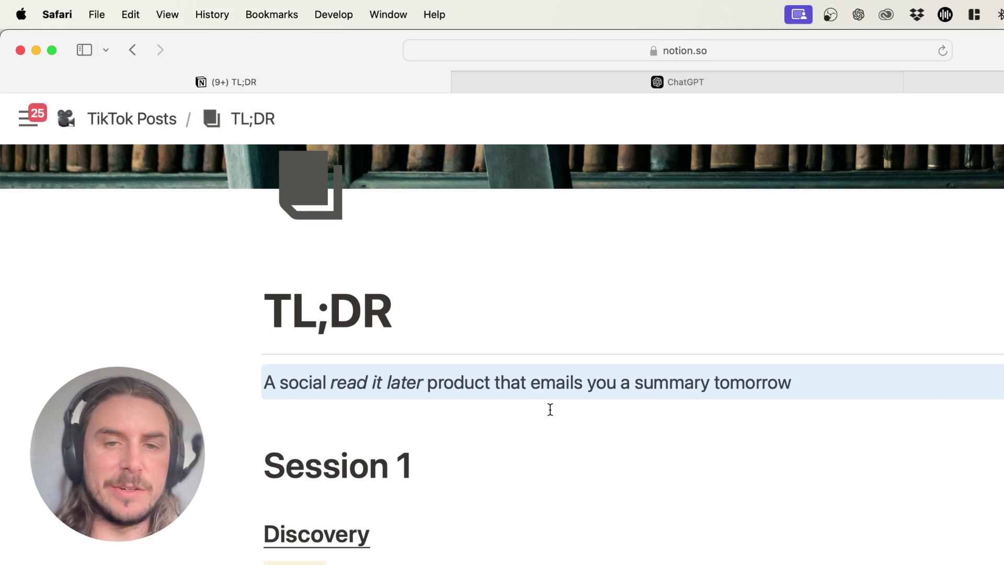
scroll(549, 410, "down", 1)
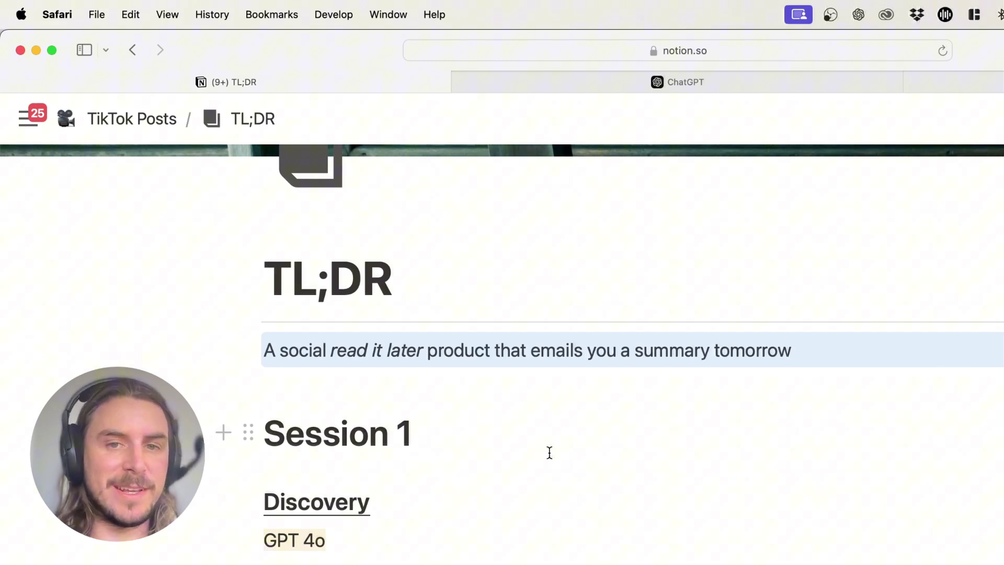
scroll(549, 452, "down", 2)
scroll(549, 452, "down", 1)
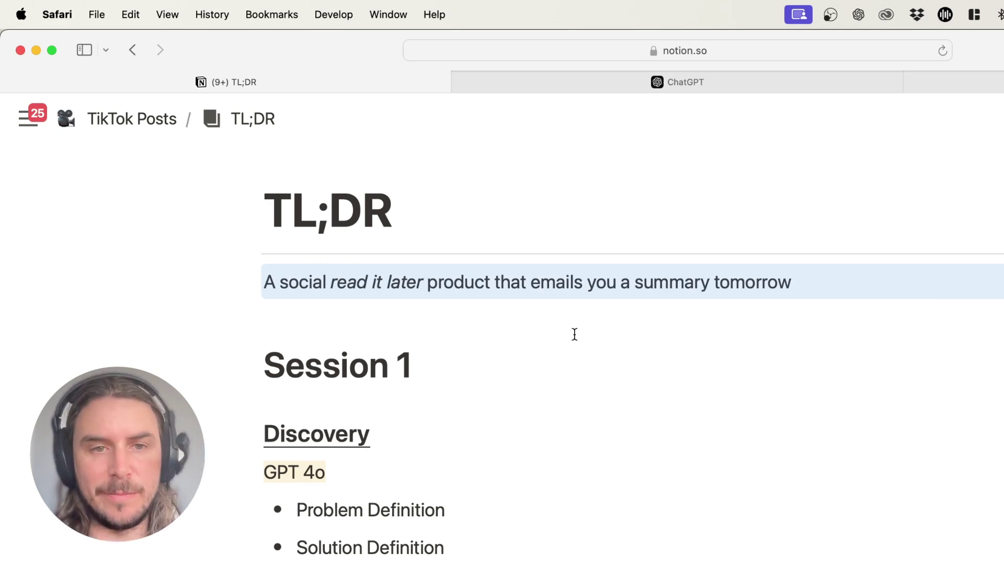
scroll(575, 334, "down", 3)
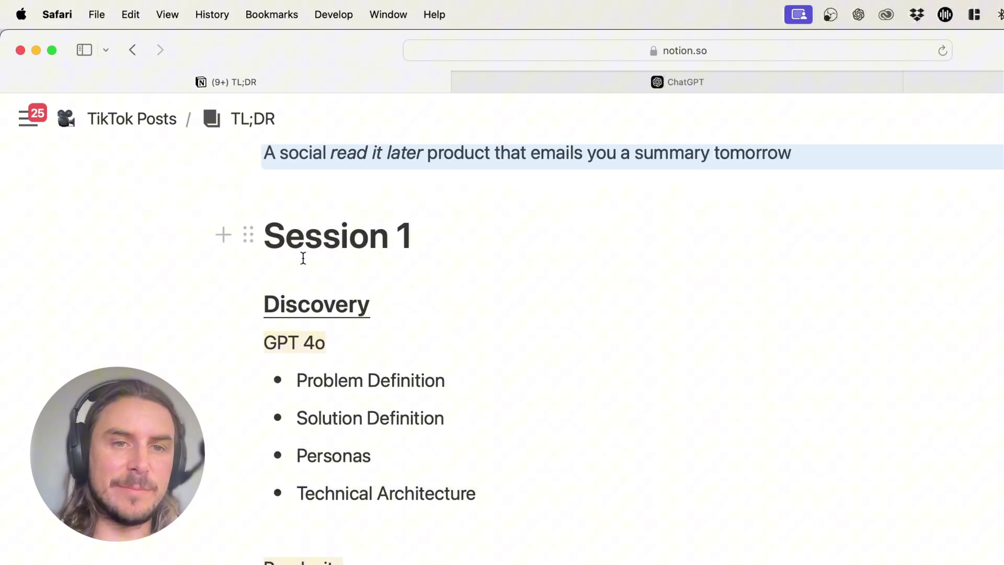
scroll(303, 258, "down", 2)
left_click(249, 233)
key("Escape")
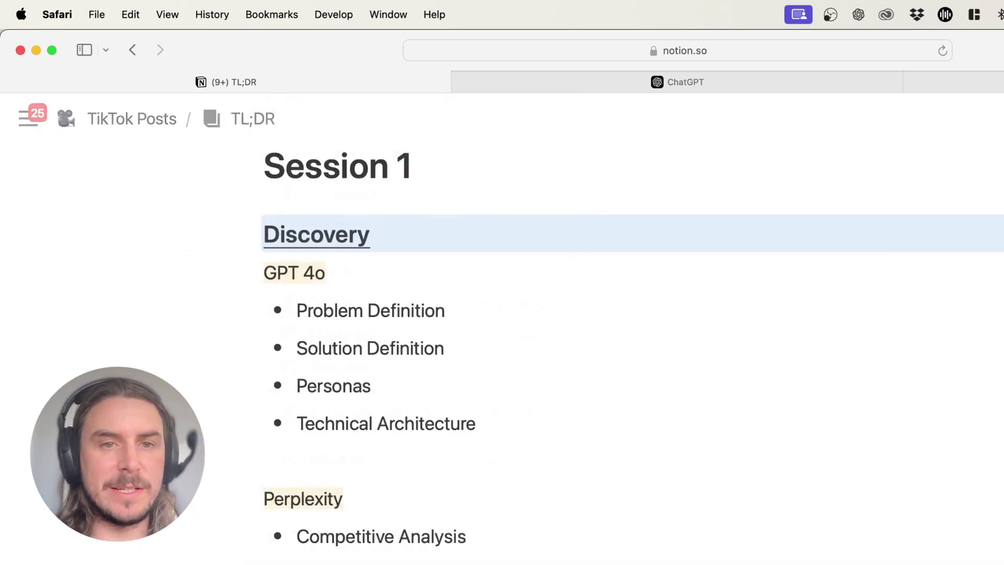
scroll(484, 249, "down", 2)
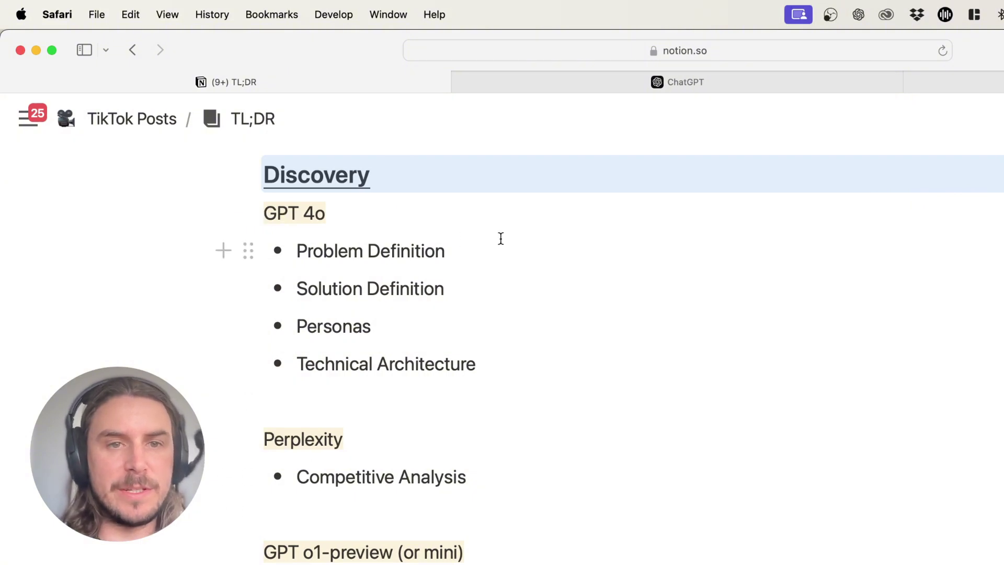
- Step the block selection through GPT 4o, Problem Definition, Solution Definition, Personas and the Perplexity heading
key("Down")
key("Down")
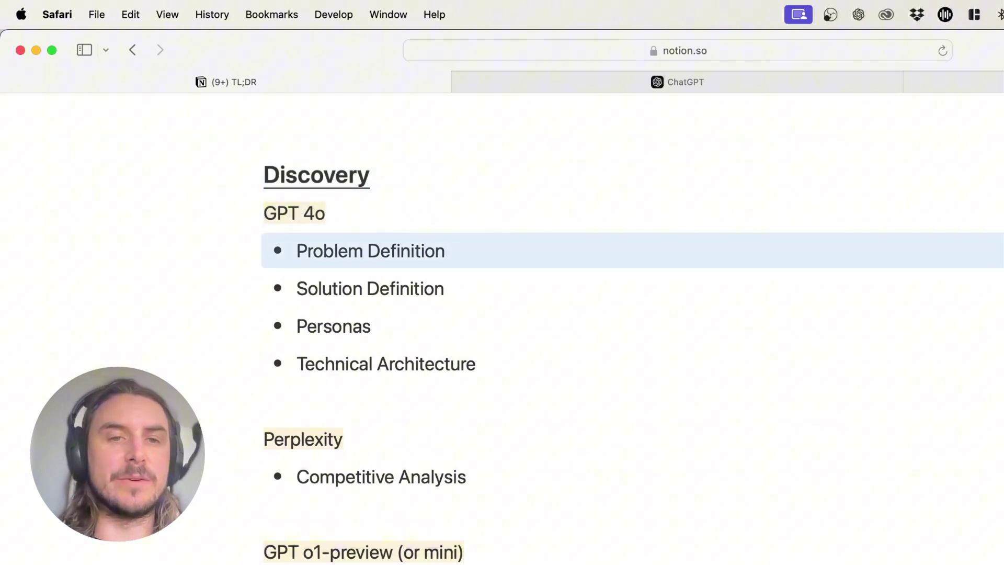
key("Down")
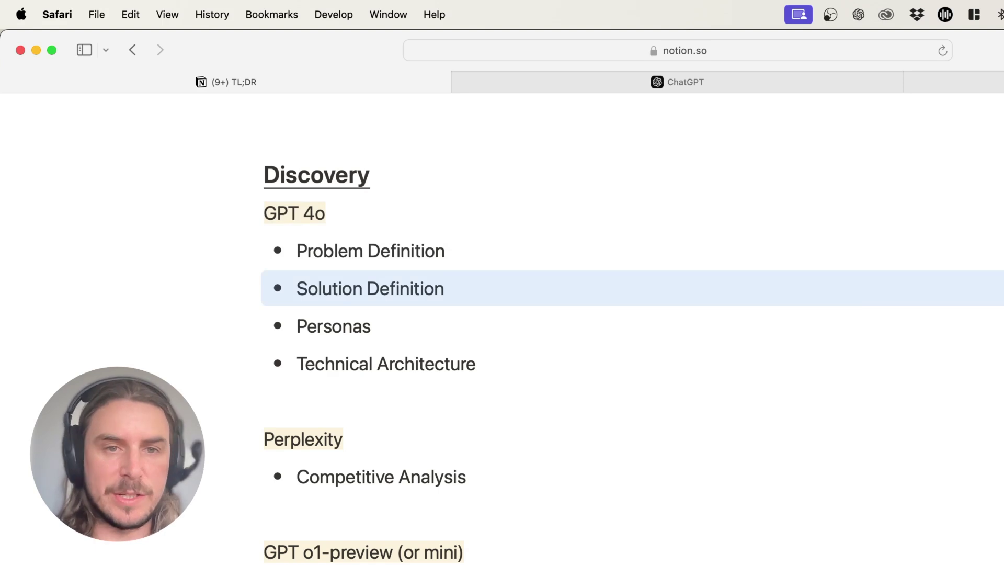
key("Down")
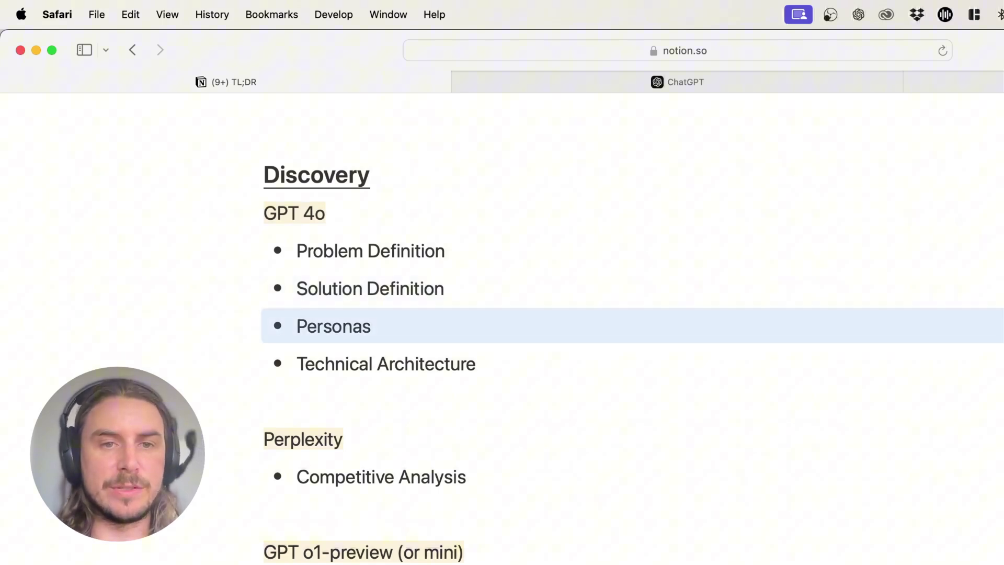
scroll(632, 353, "down", 1)
key("Down")
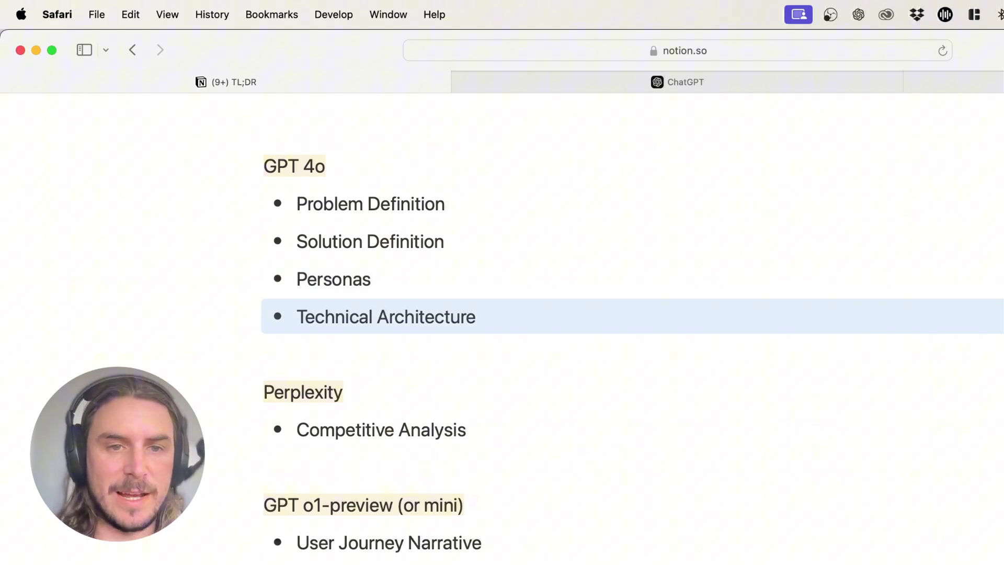
key("Down")
key("Down")
key("Down")
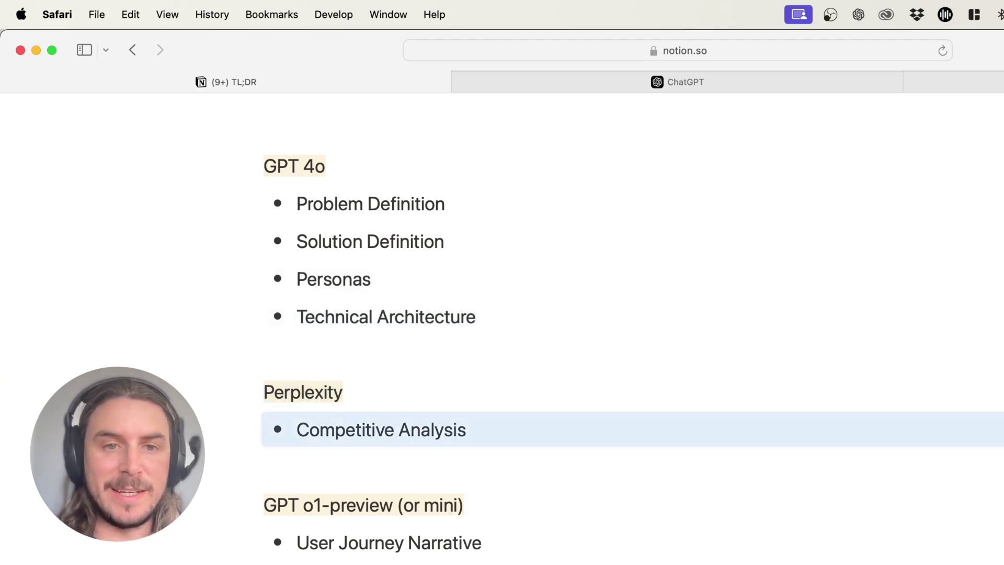
scroll(534, 233, "down", 5)
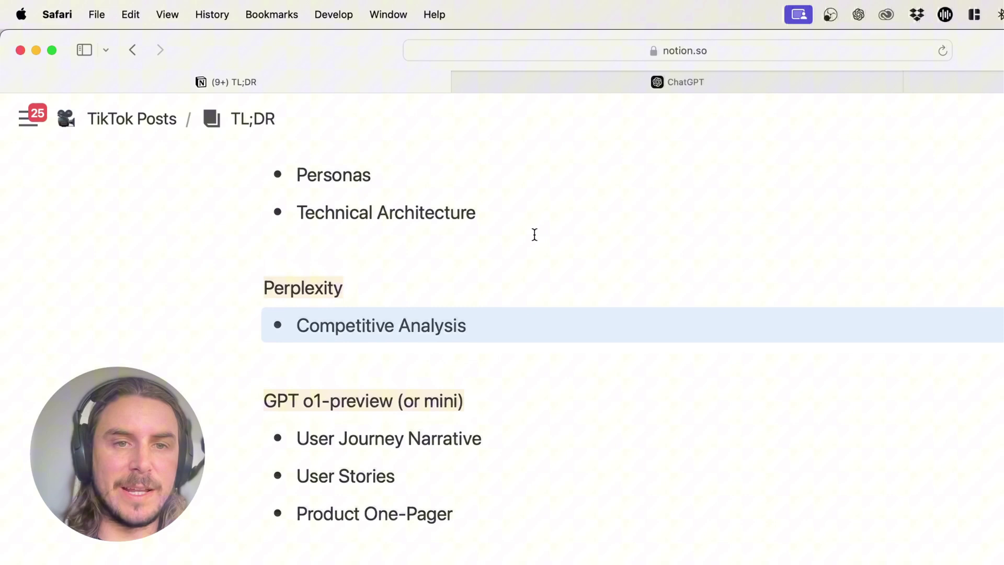
scroll(535, 234, "down", 2)
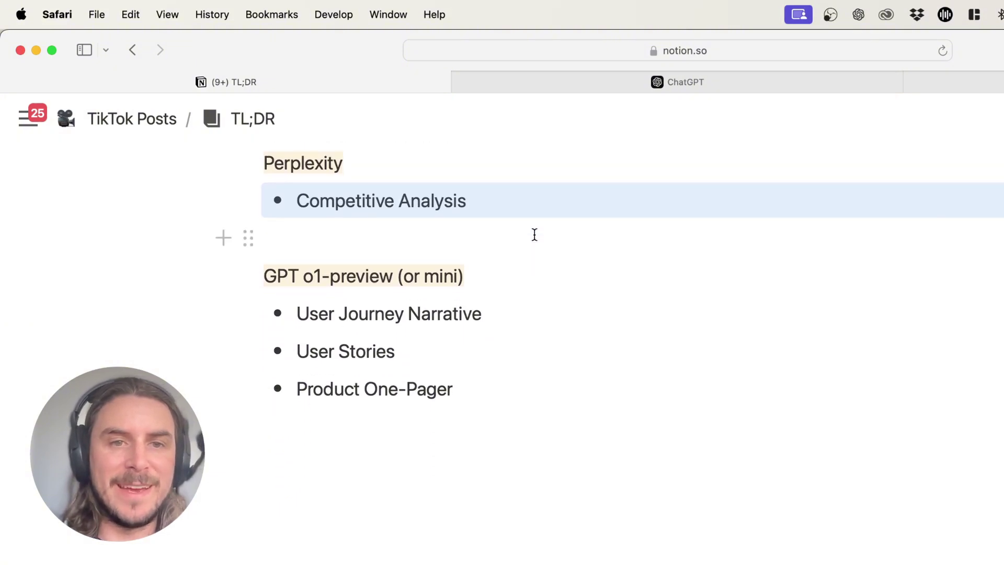
scroll(535, 235, "up", 8)
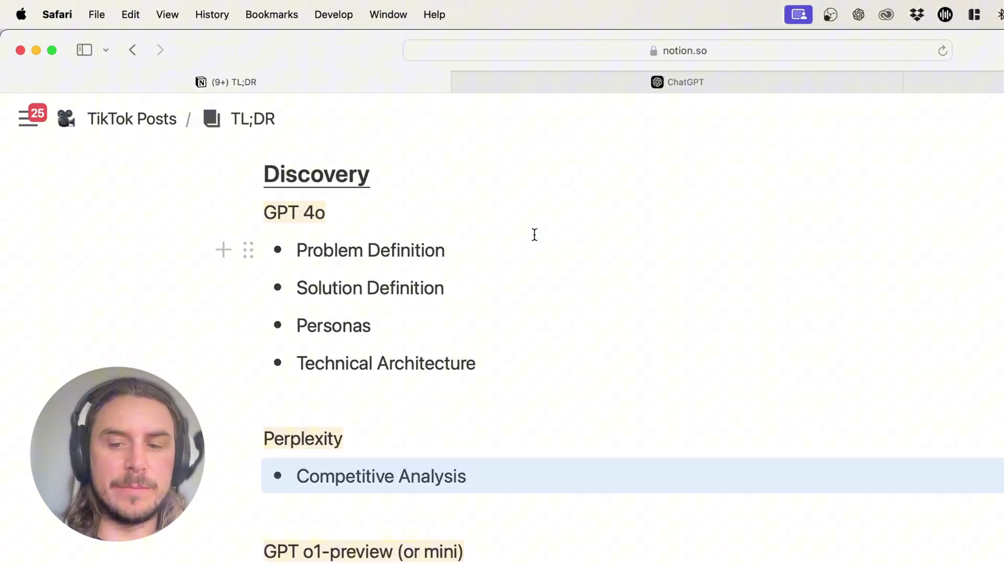
left_click_drag(545, 285, 366, 230)
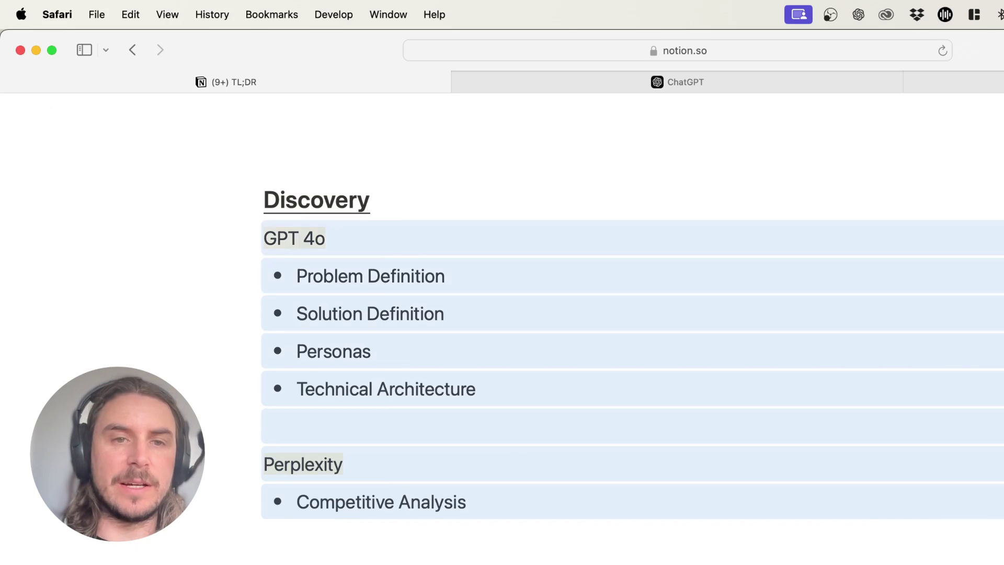
scroll(484, 380, "down", 4)
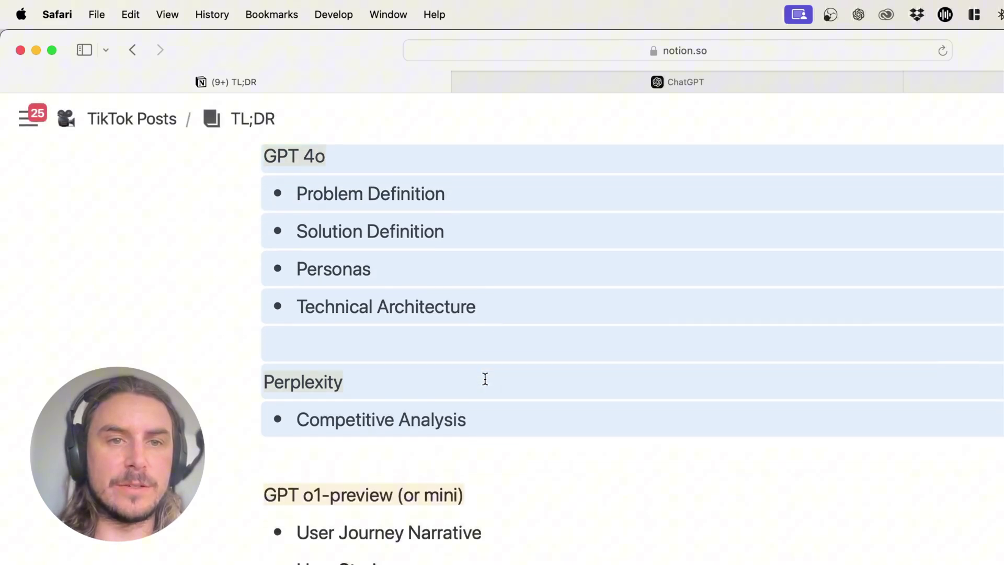
- Move the selection from the GPT o1-preview heading through User Journey Narrative and User Stories to Product One-Pager
key("Down")
key("Down")
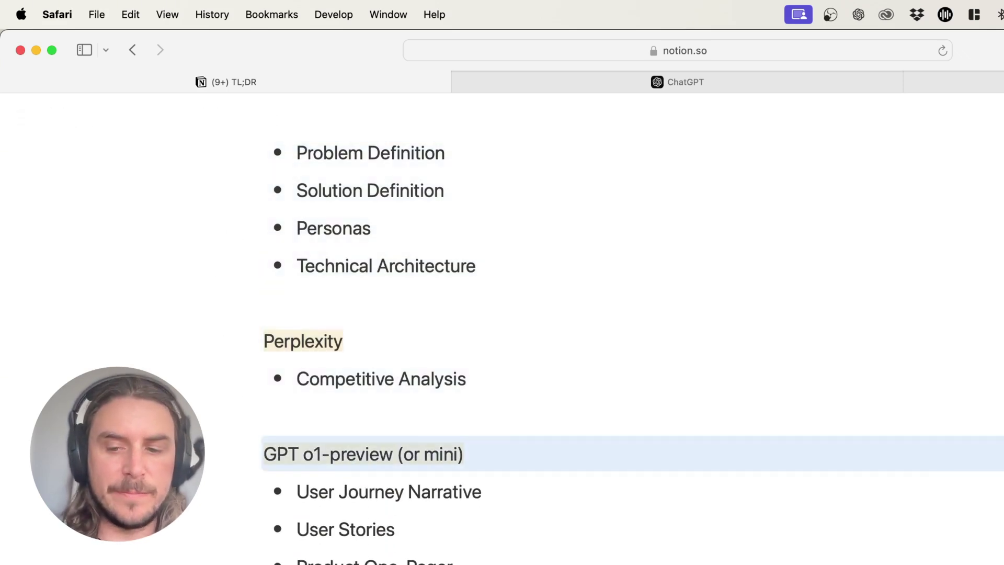
key("shift+Down")
key("shift+Down")
key("shift+Up")
key("shift+Up")
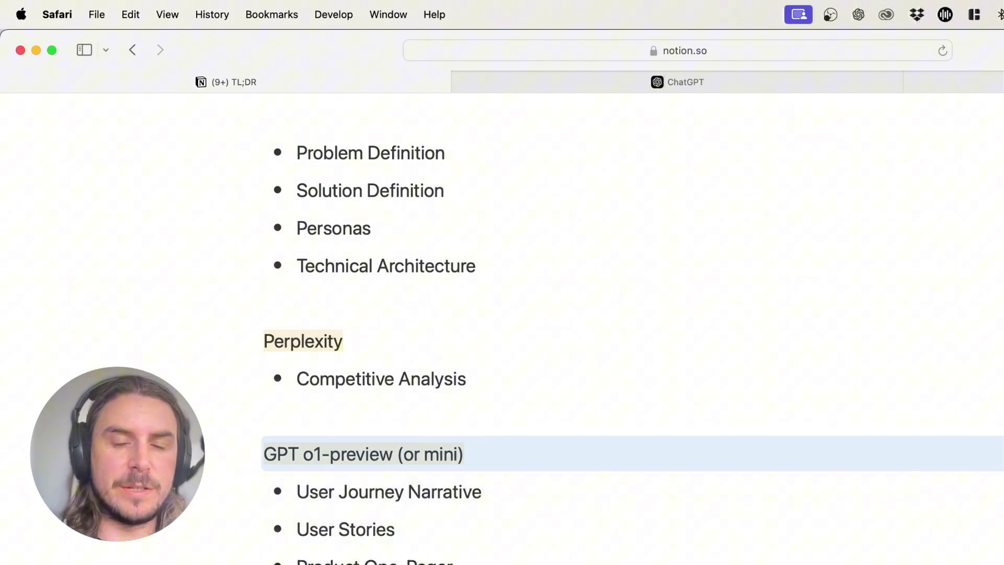
scroll(526, 369, "down", 3)
scroll(525, 369, "down", 1)
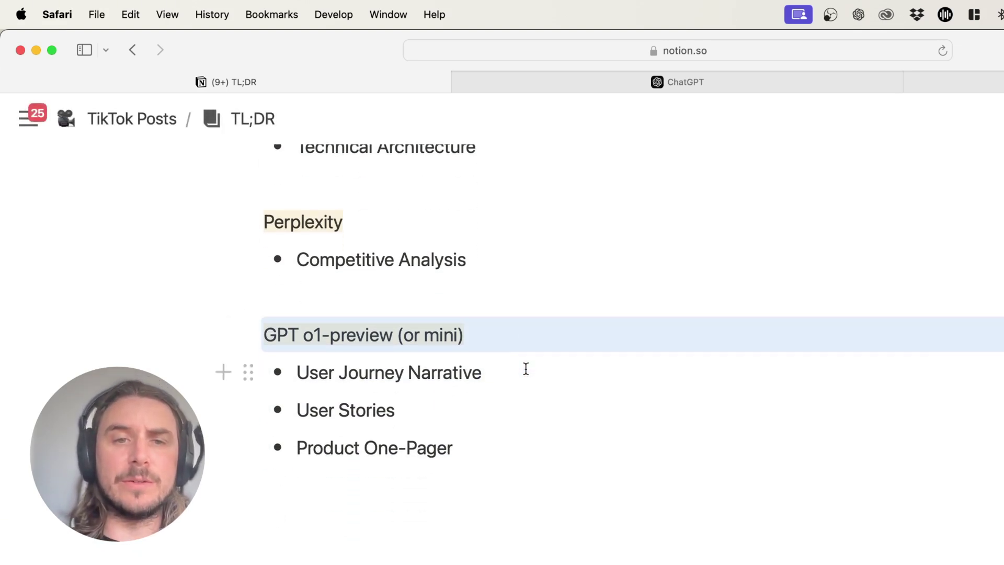
scroll(526, 368, "down", 2)
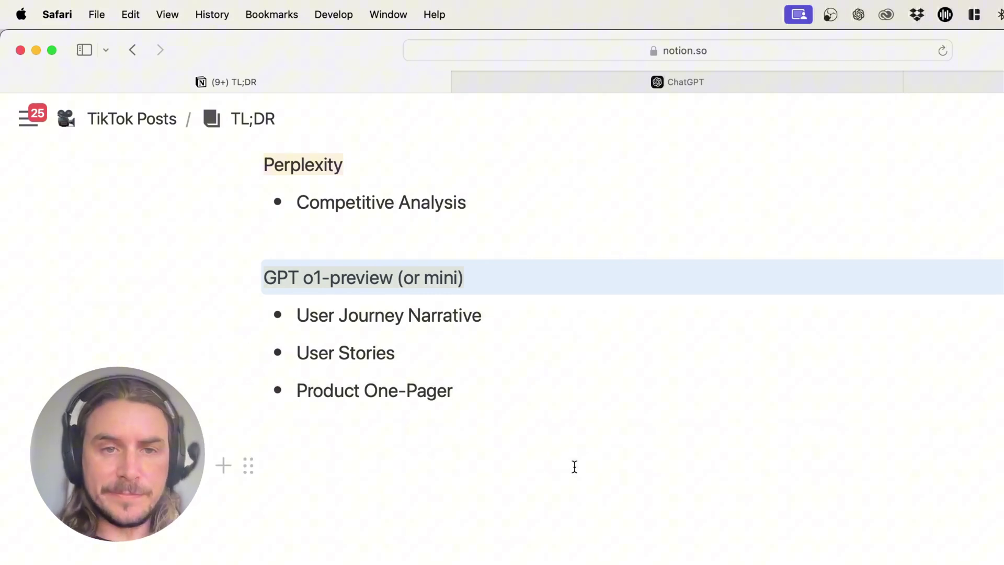
key("Down")
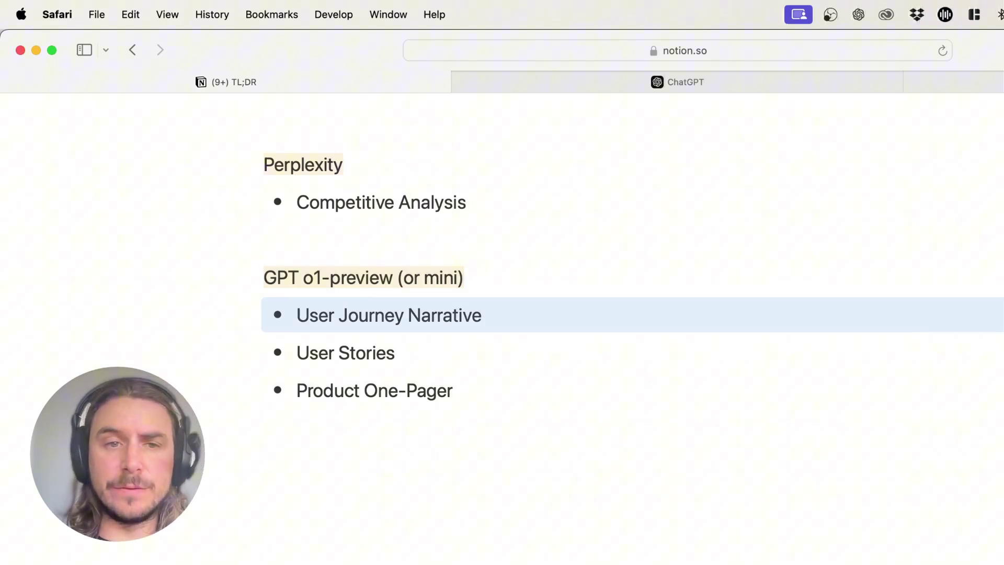
key("Down")
scroll(633, 273, "down", 2)
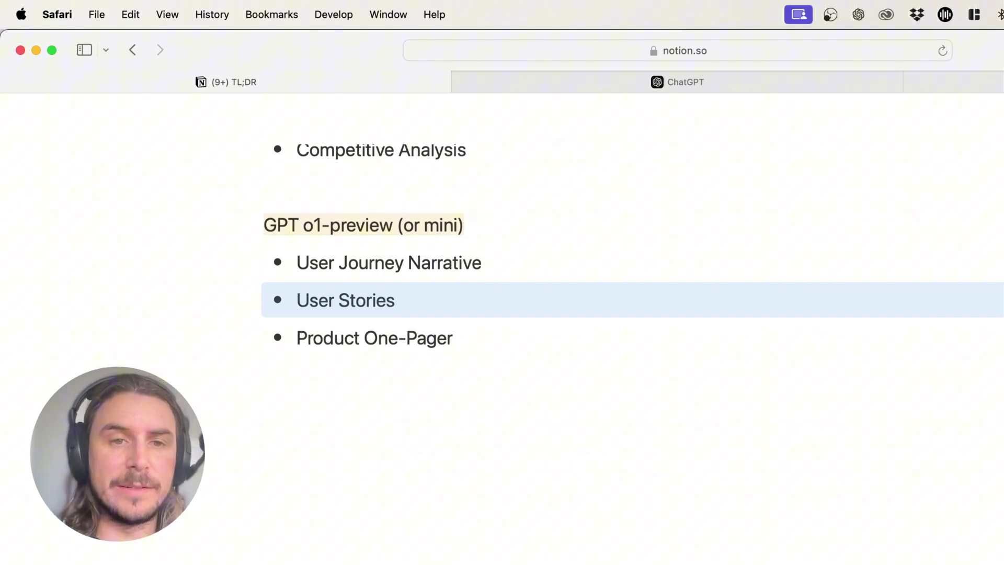
key("Down")
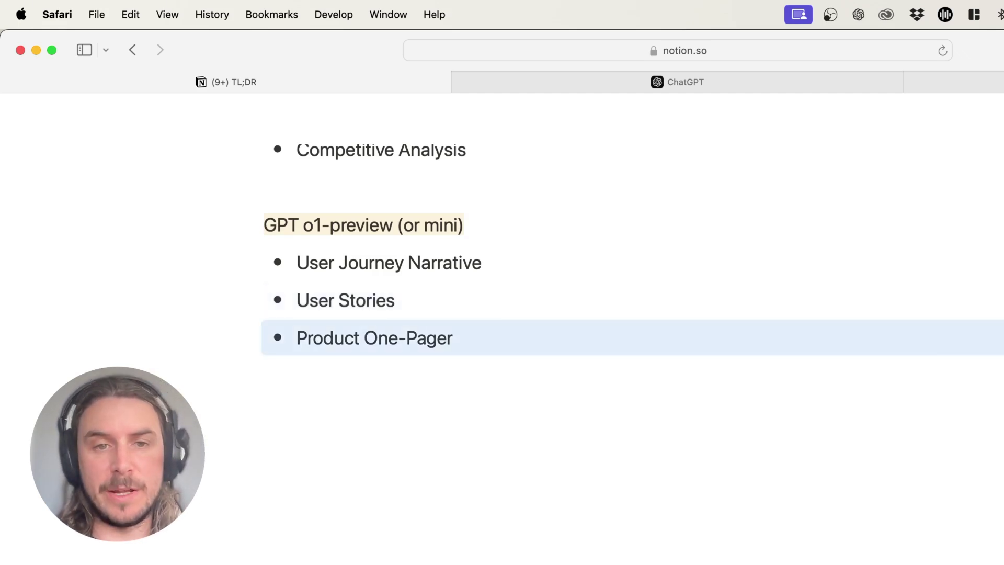
- Add a bullet below Product One-Pager reading 'Create development tickets for Deliery'
left_click(493, 336)
key("Return")
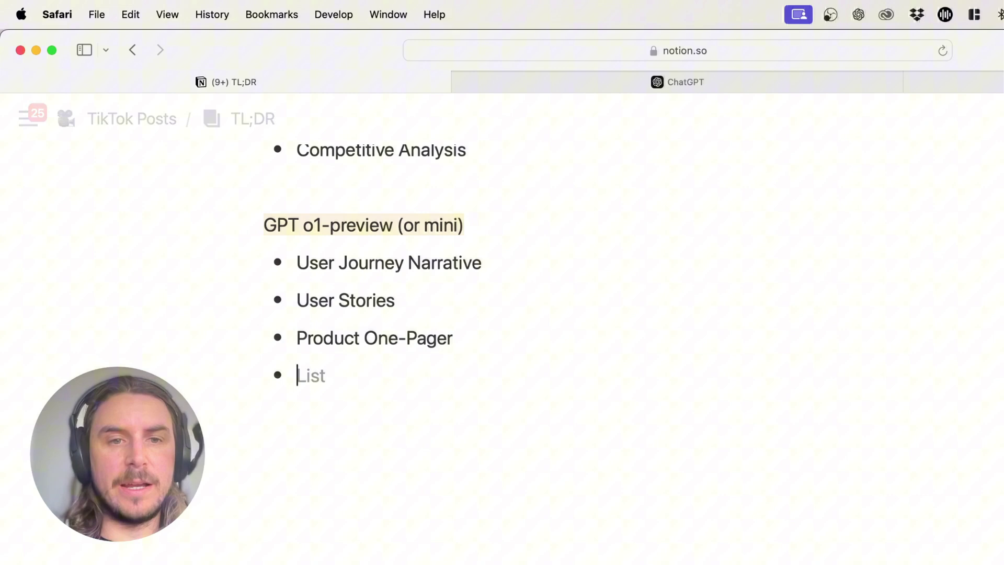
type("C")
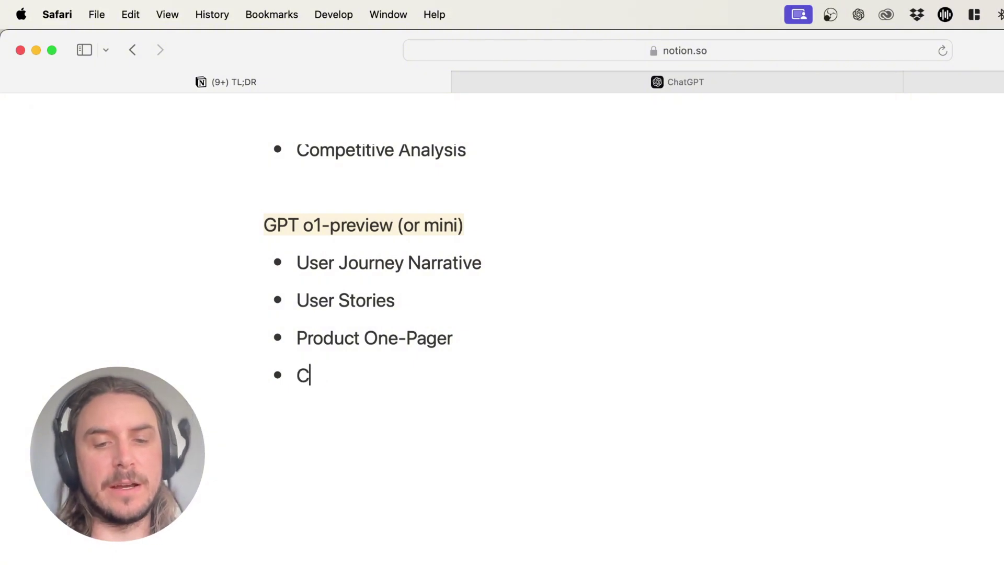
type("reate developme")
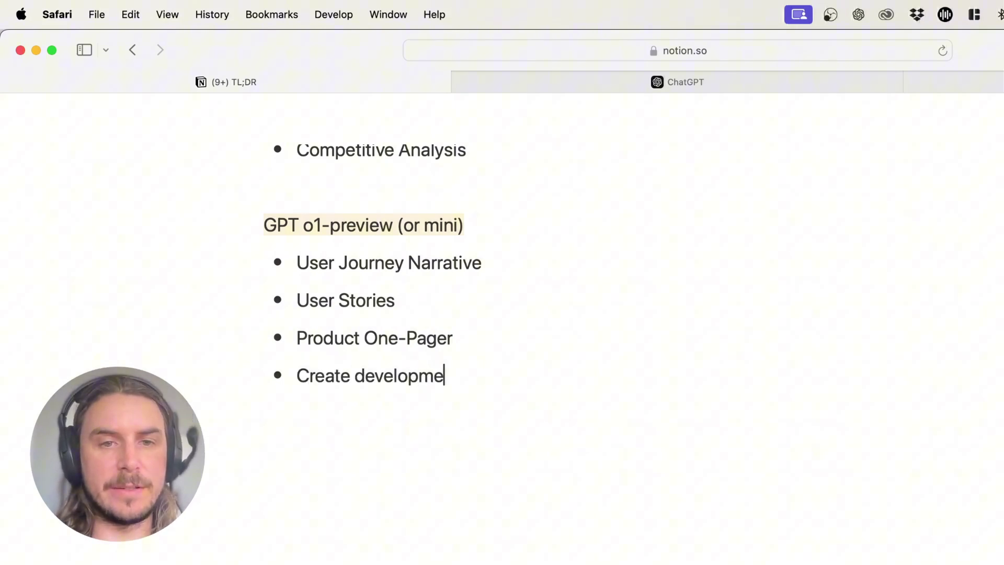
type("nt tickets for Deliery")
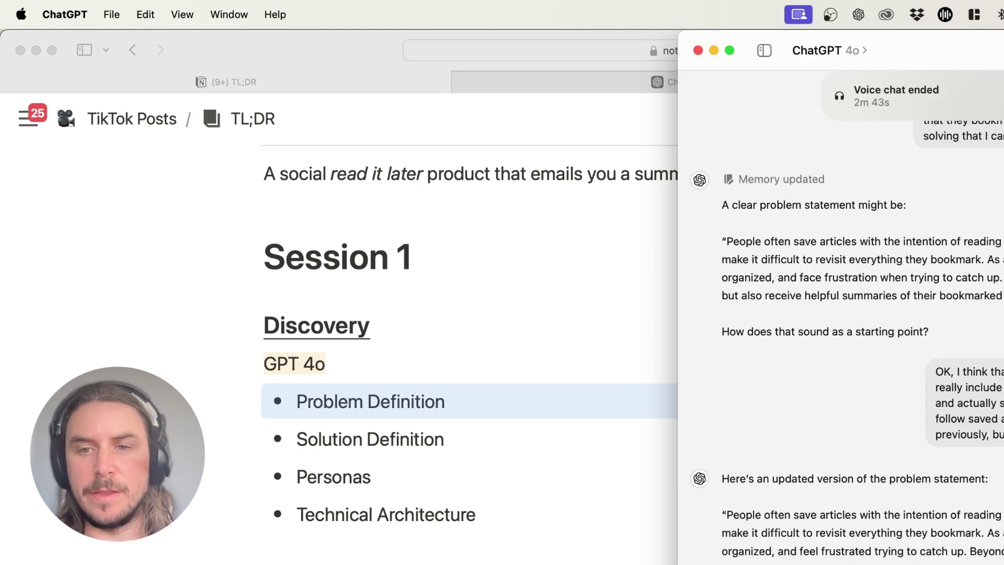
- Select ChatGPT's updated problem statement and start an indented /code block under Problem Definition
left_click_drag(889, 560, 707, 517)
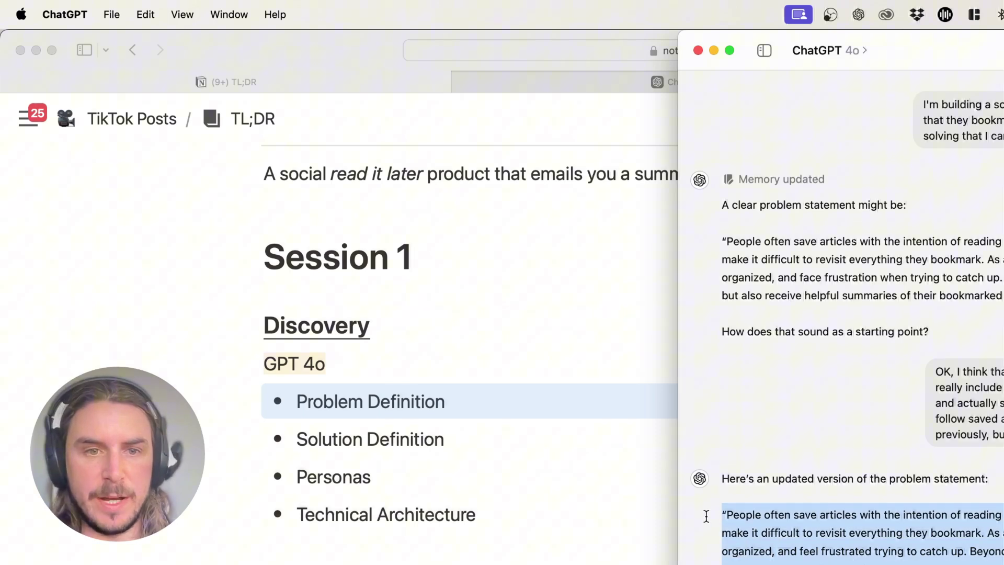
left_click(463, 399)
key("Return")
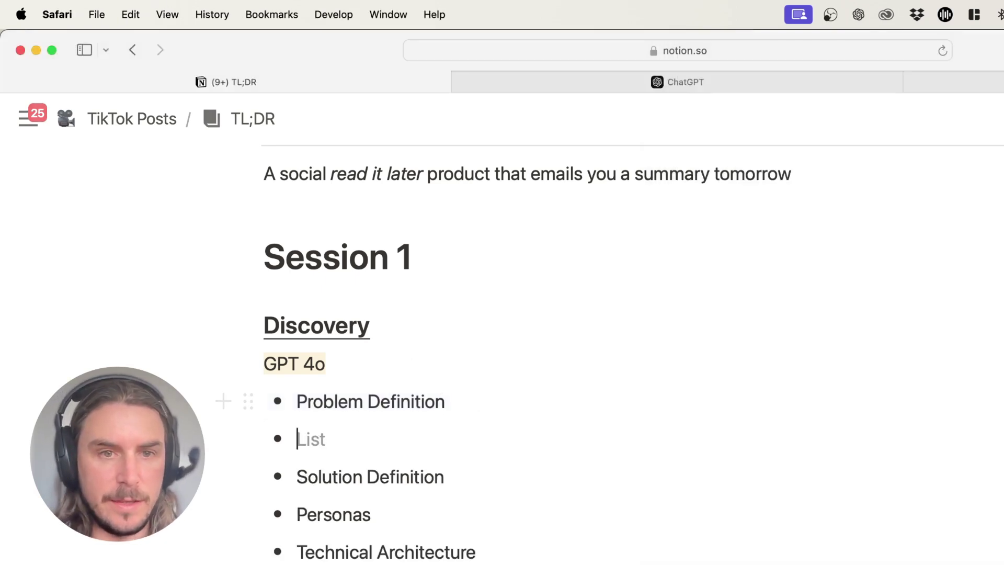
key("BackSpace")
key("Tab")
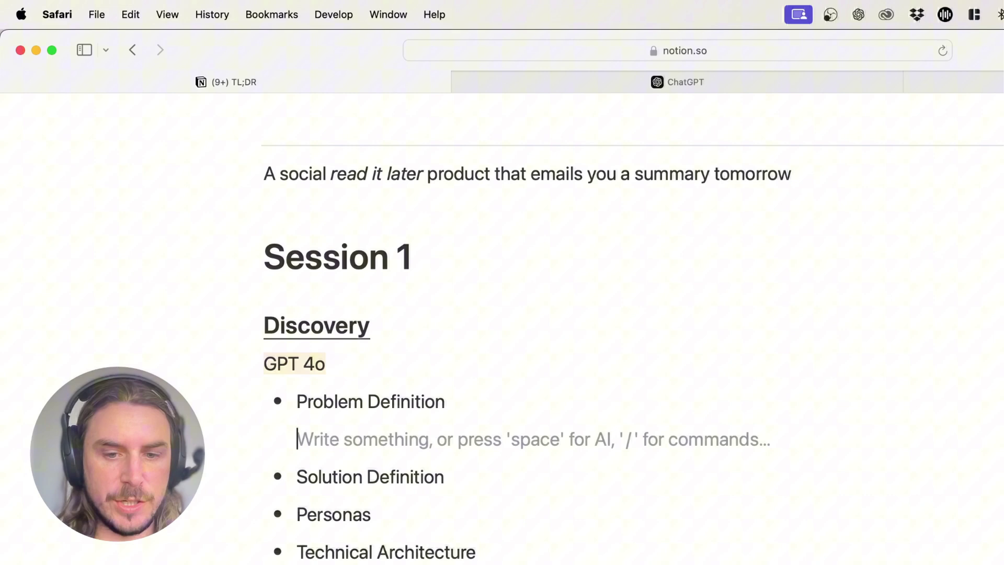
type("/")
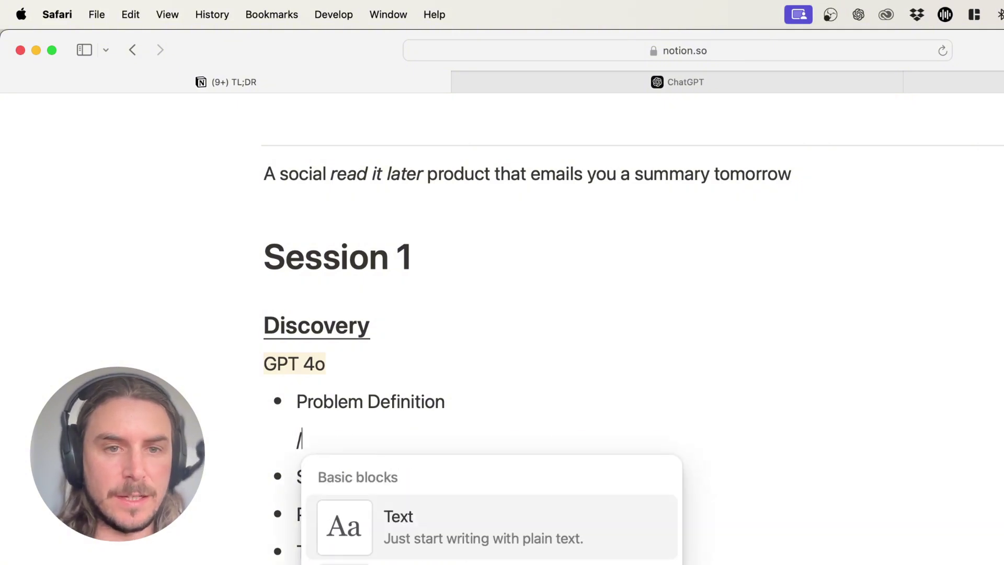
type("cod")
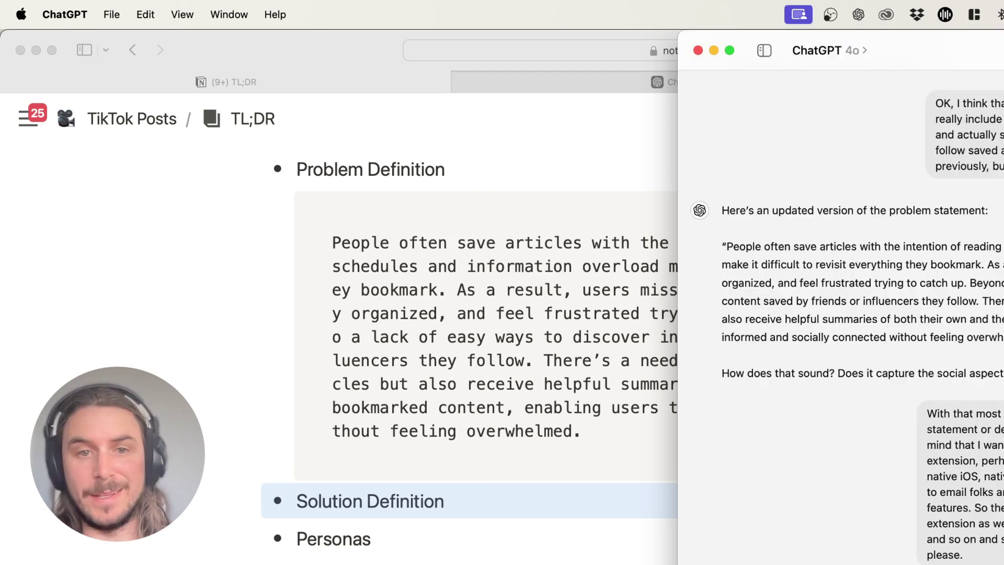
- Start a new plain-text line directly beneath the Solution Definition bullet
scroll(416, 493, "down", 5)
left_click(471, 366)
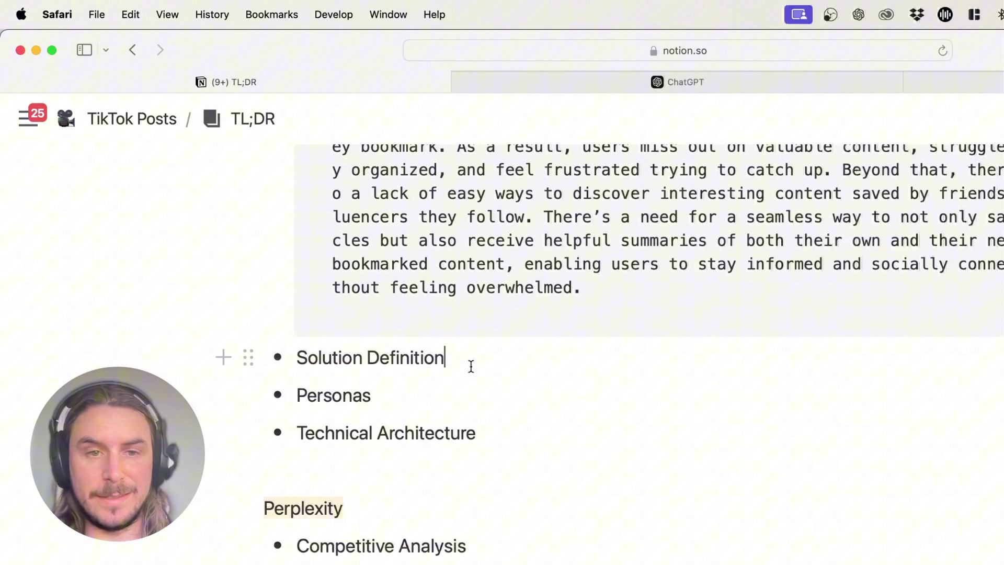
key("Return")
key("BackSpace")
- Put the extension, web app and email-summary solution text in a code block, then select Personas
type("/code")
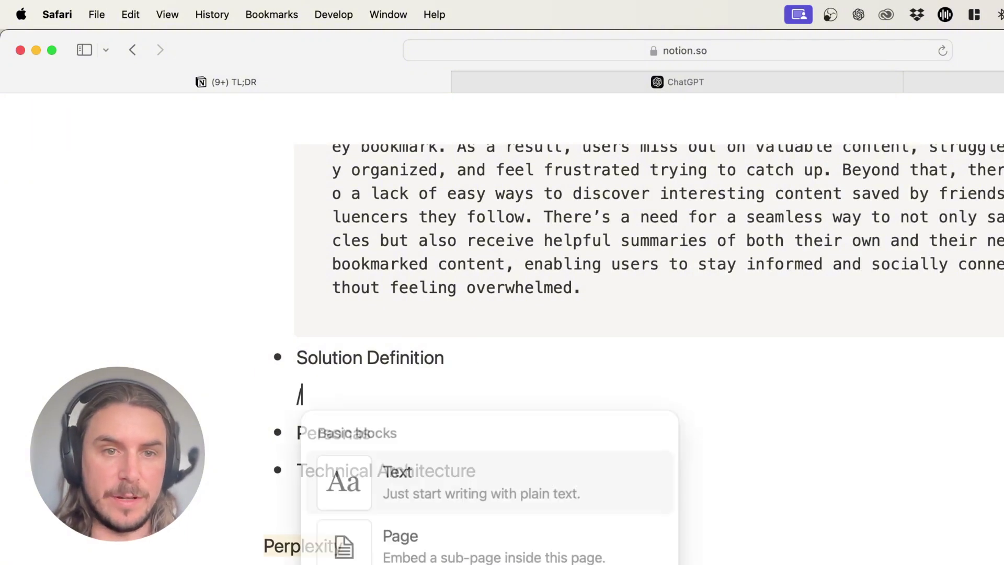
key("Return")
scroll(422, 366, "up", 3)
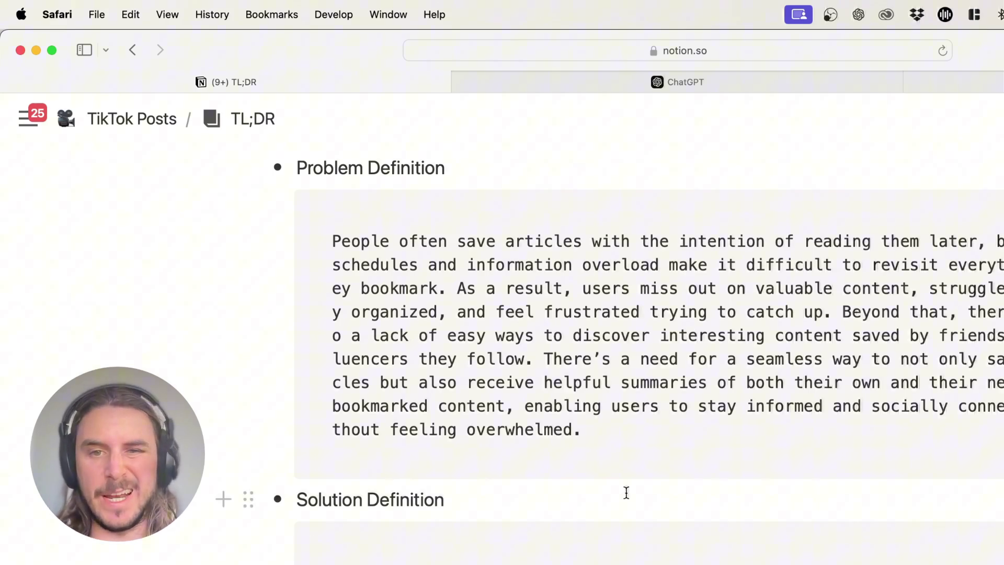
scroll(626, 492, "down", 10)
scroll(579, 486, "up", 7)
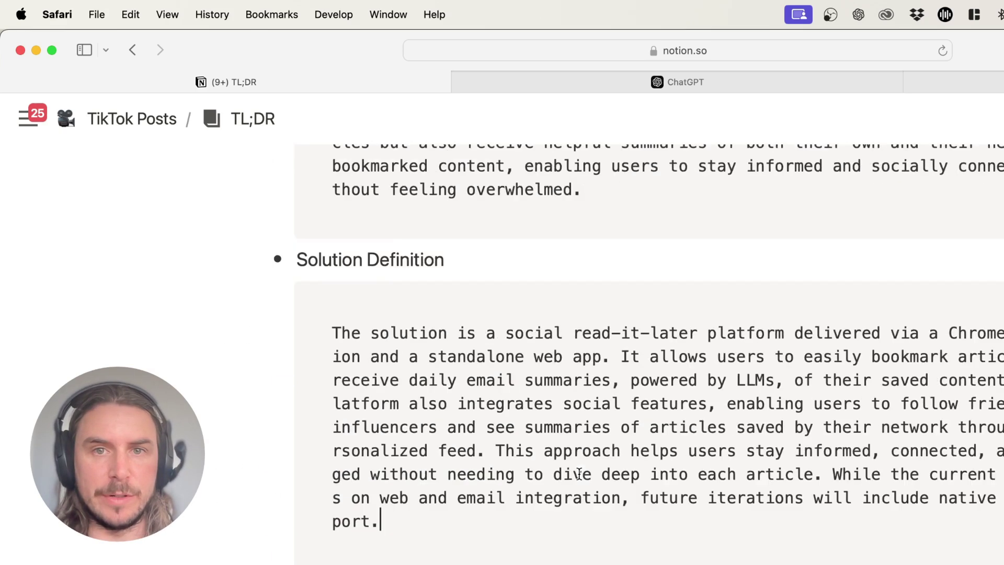
scroll(670, 461, "down", 5)
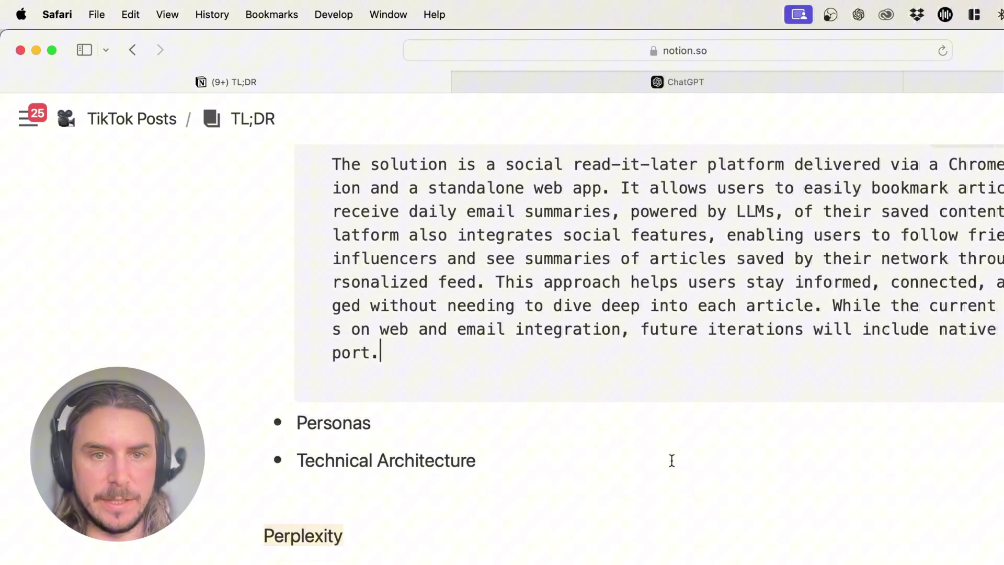
left_click(406, 428)
key("Escape")
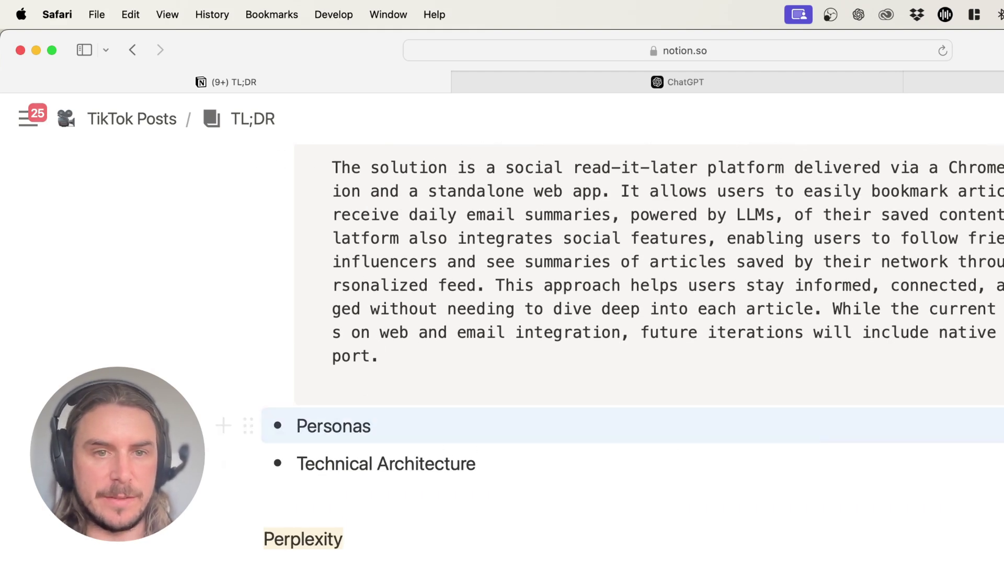
- Ask ChatGPT voice mode for user personas and end the chat to read the three-persona transcript
key("alt+space")
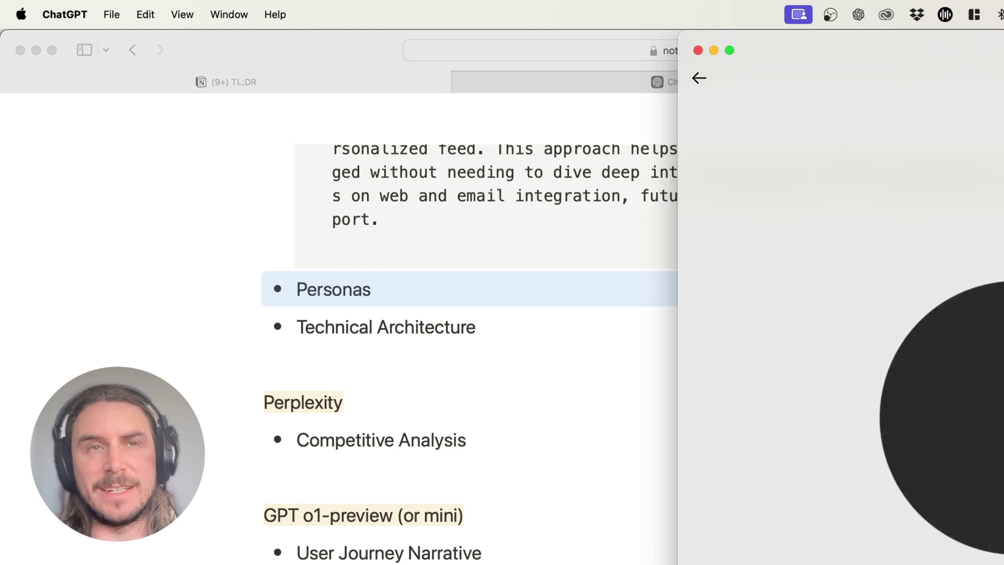
scroll(422, 479, "up", 5)
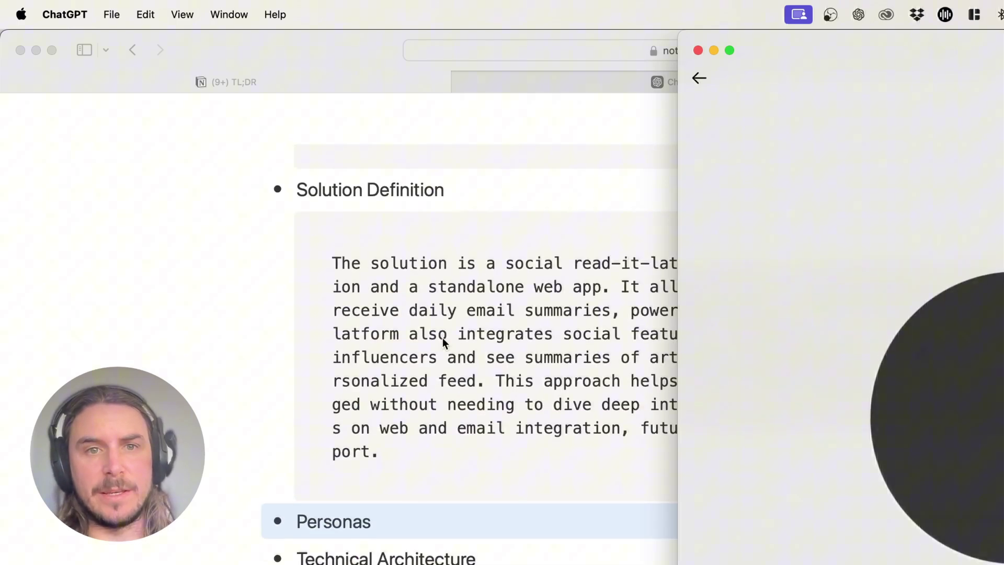
scroll(442, 340, "down", 4)
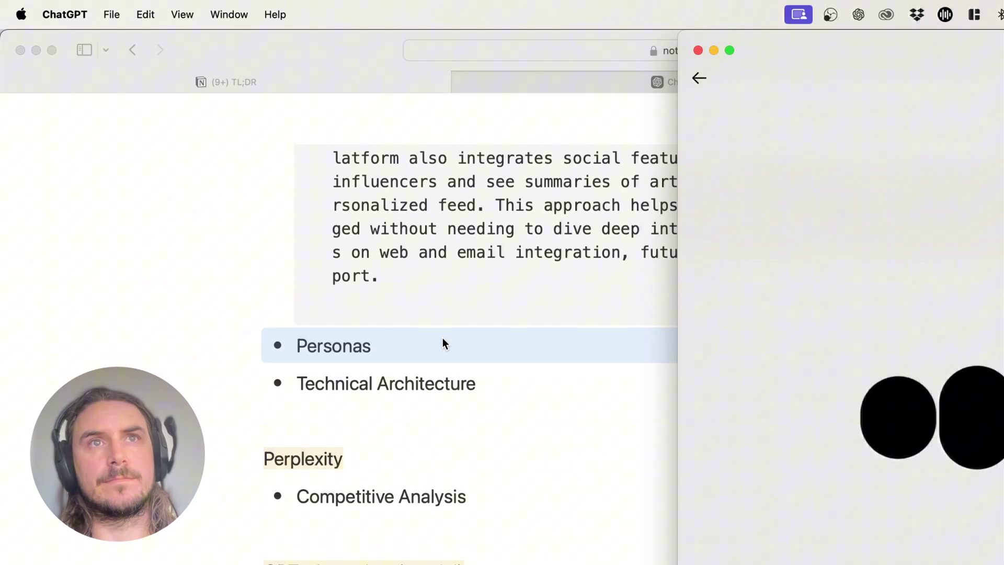
left_click(972, 557)
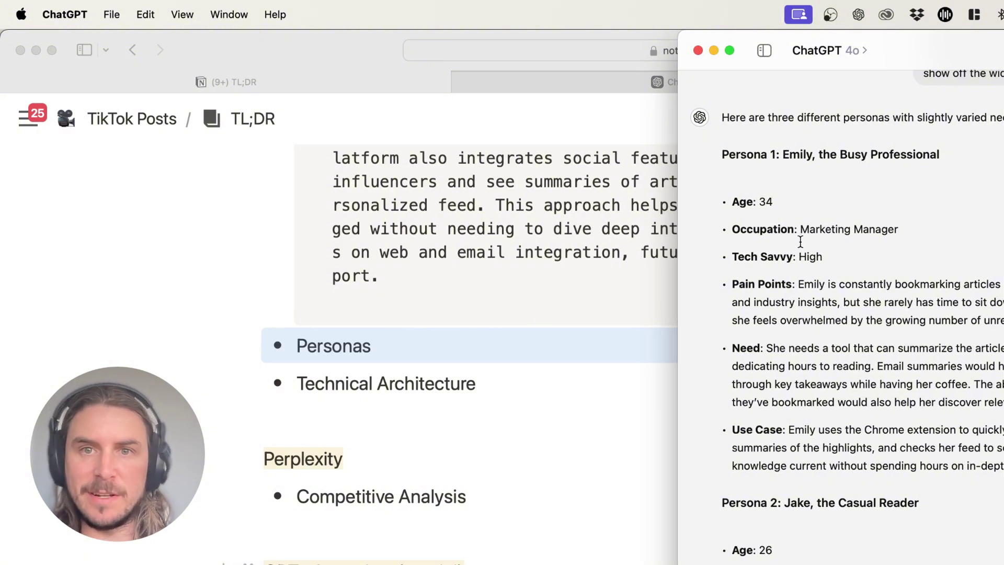
- Highlight the Persona 1, Persona 2 and Persona 3 headings in ChatGPT's reply in turn
left_click_drag(722, 155, 939, 154)
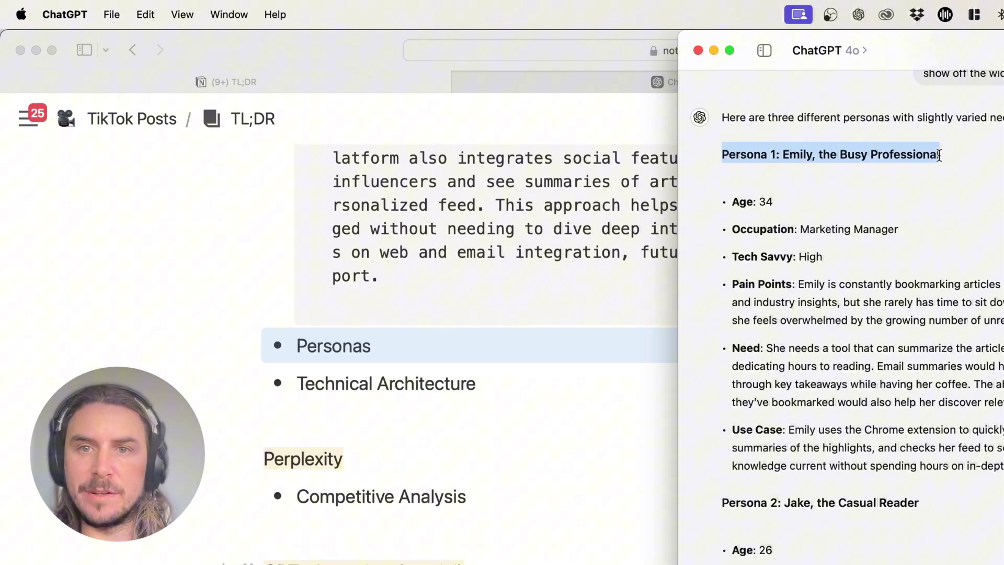
left_click(939, 155)
scroll(795, 406, "down", 5)
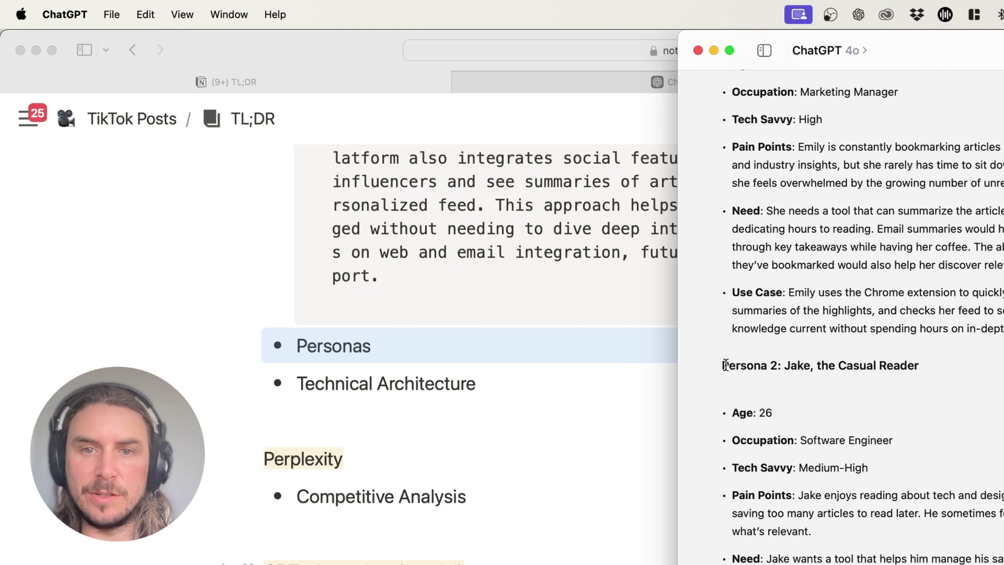
left_click_drag(726, 365, 931, 364)
left_click(931, 365)
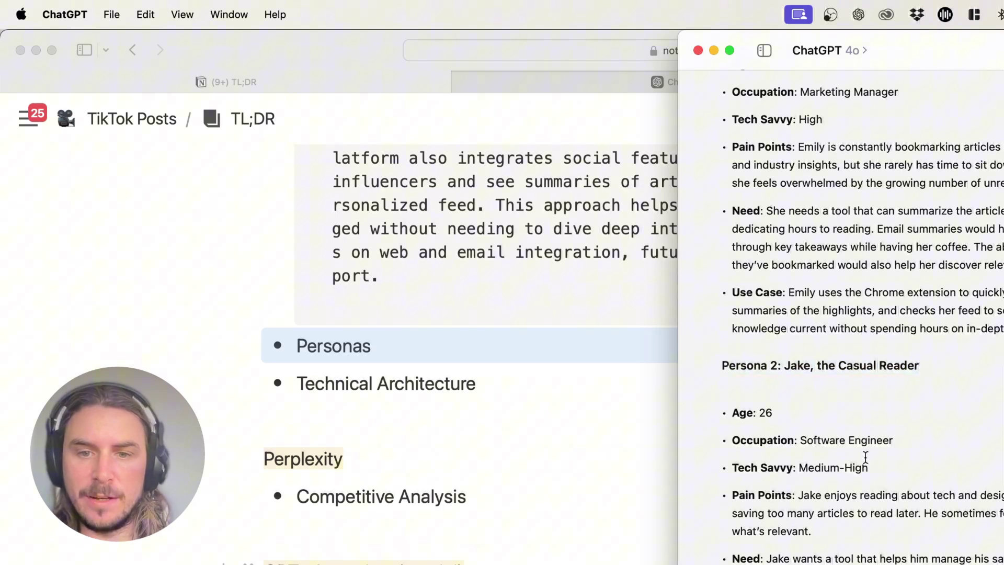
scroll(866, 458, "down", 8)
left_click_drag(747, 427, 940, 426)
left_click(982, 433)
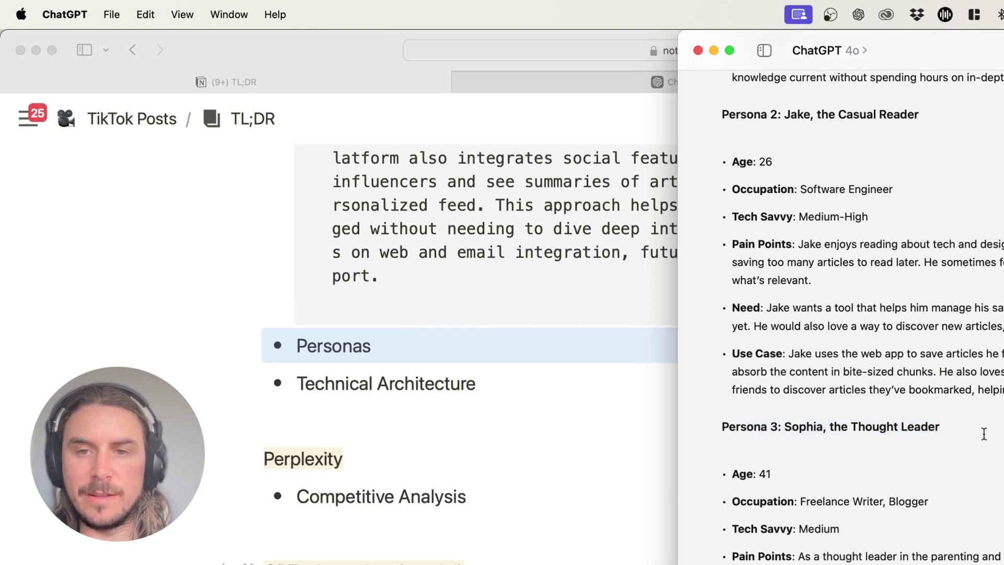
scroll(981, 433, "up", 10)
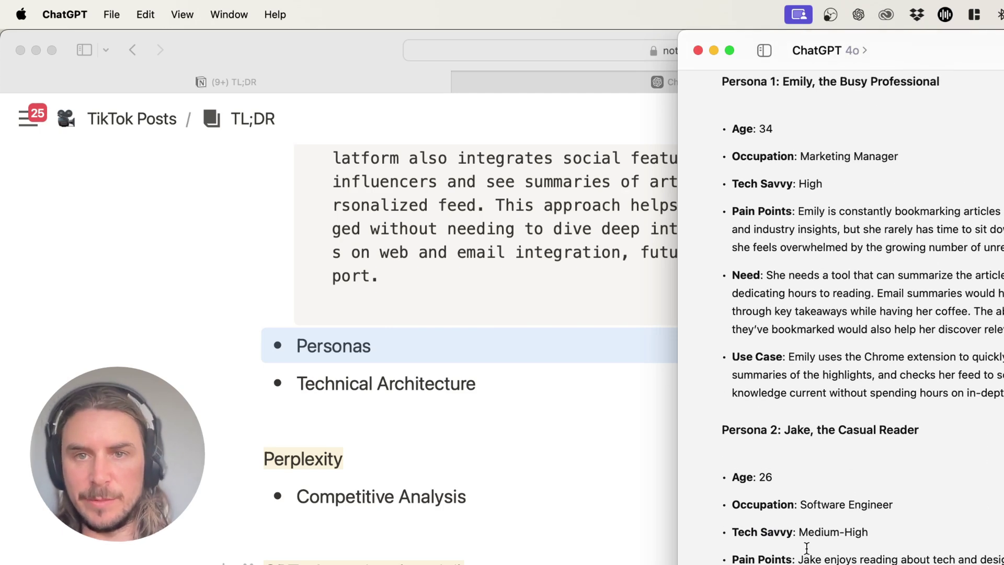
scroll(839, 238, "down", 9)
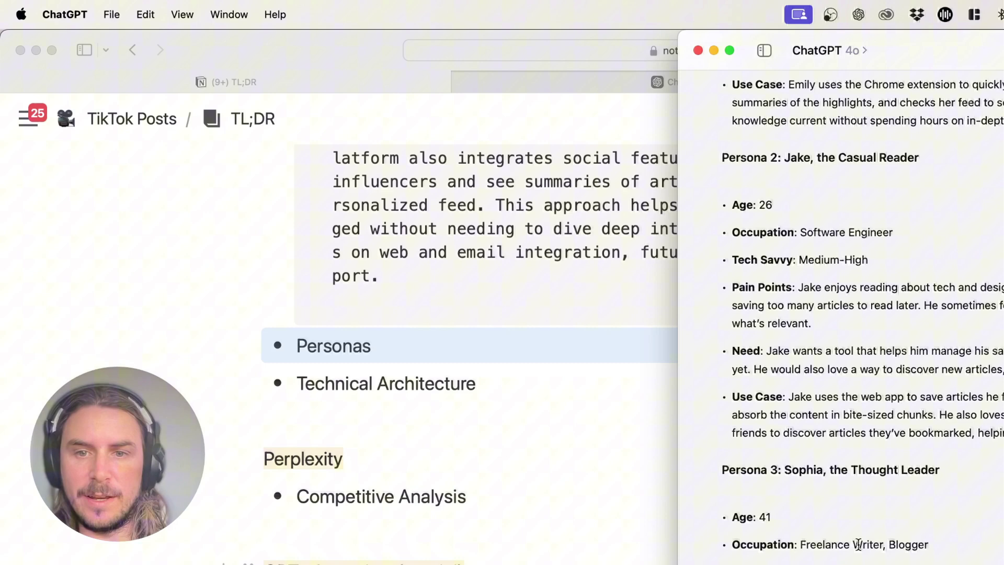
scroll(858, 546, "down", 3)
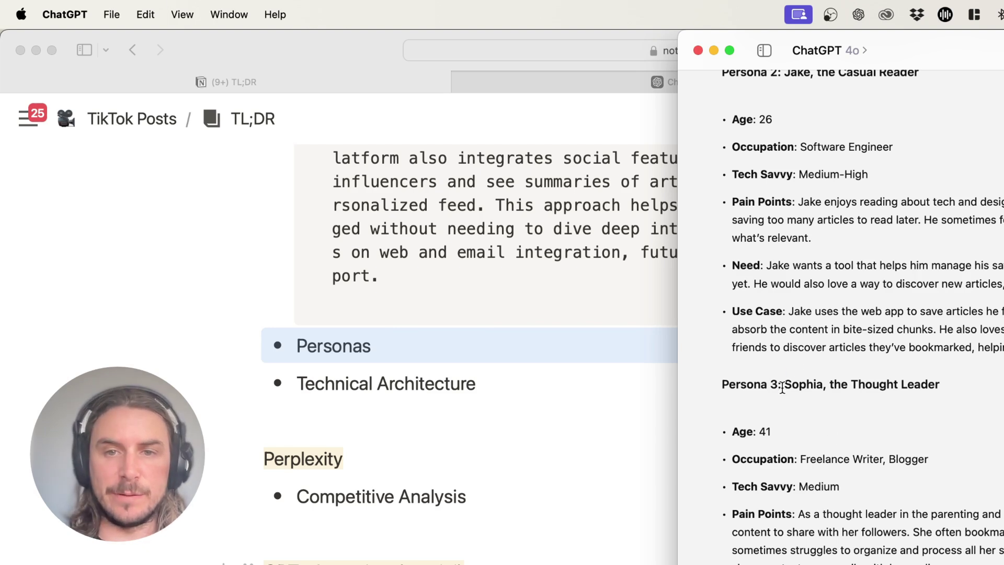
- Mark the name and title of Sophia, the Thought Leader persona
left_click_drag(783, 386, 968, 388)
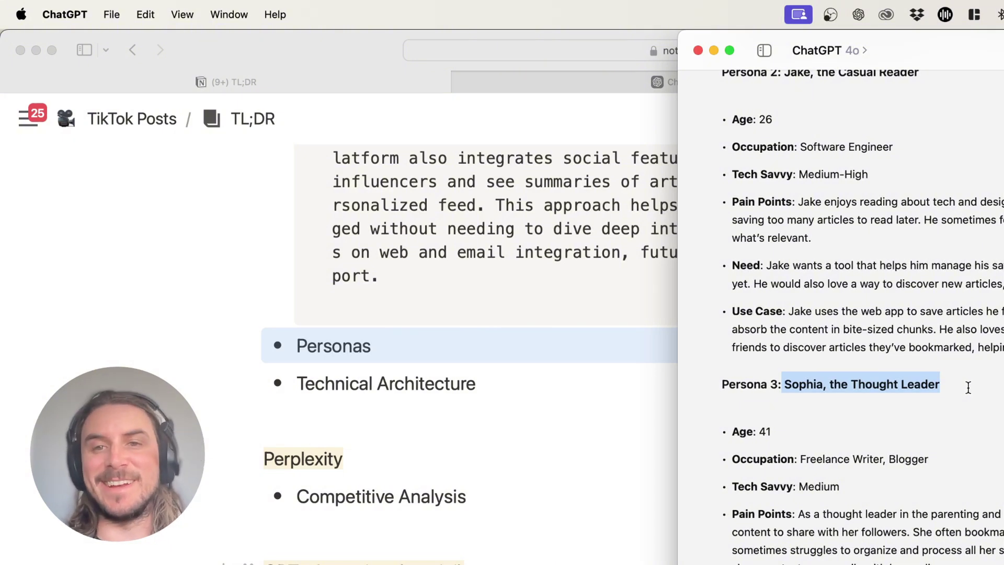
left_click(950, 383)
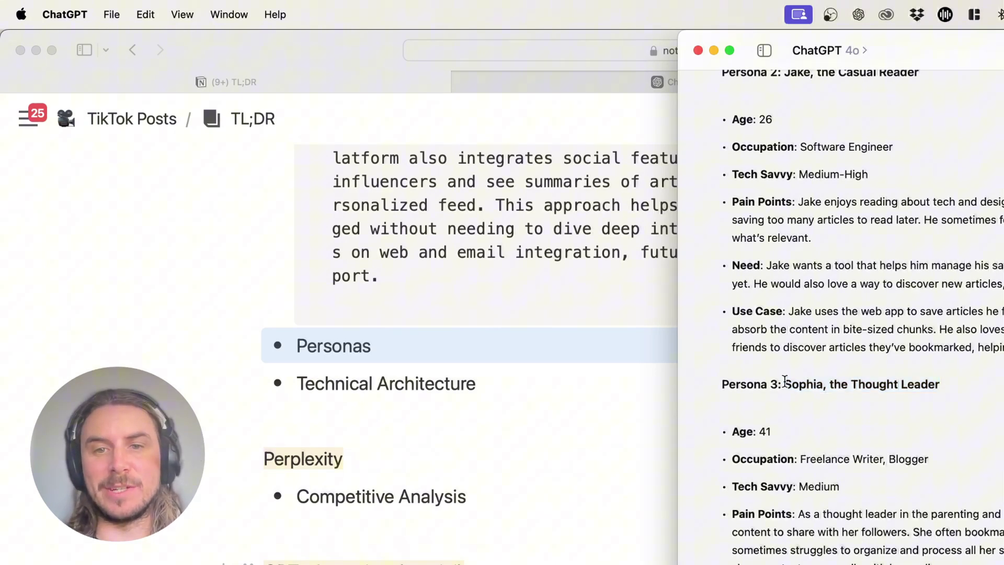
left_click_drag(783, 386, 951, 384)
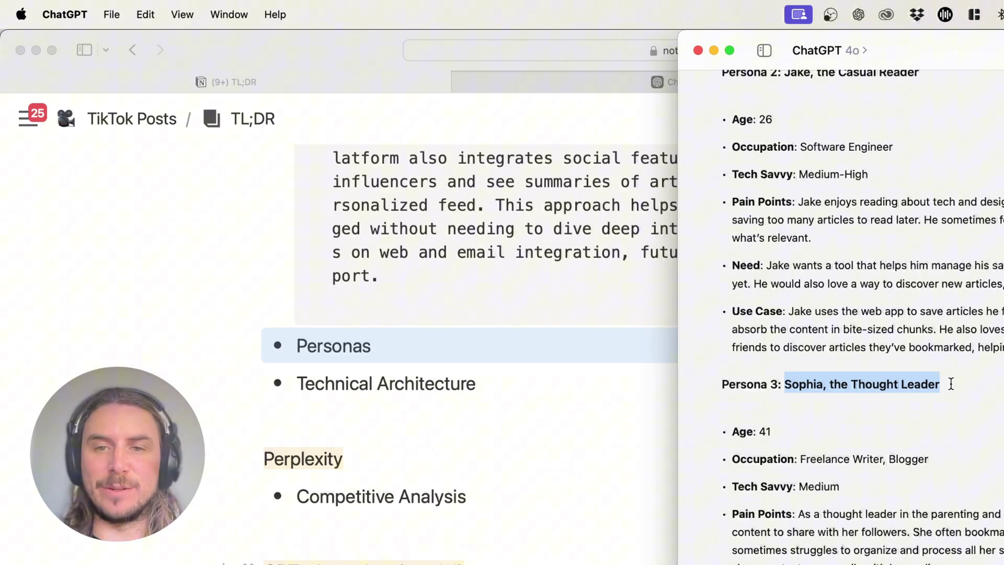
left_click(949, 395)
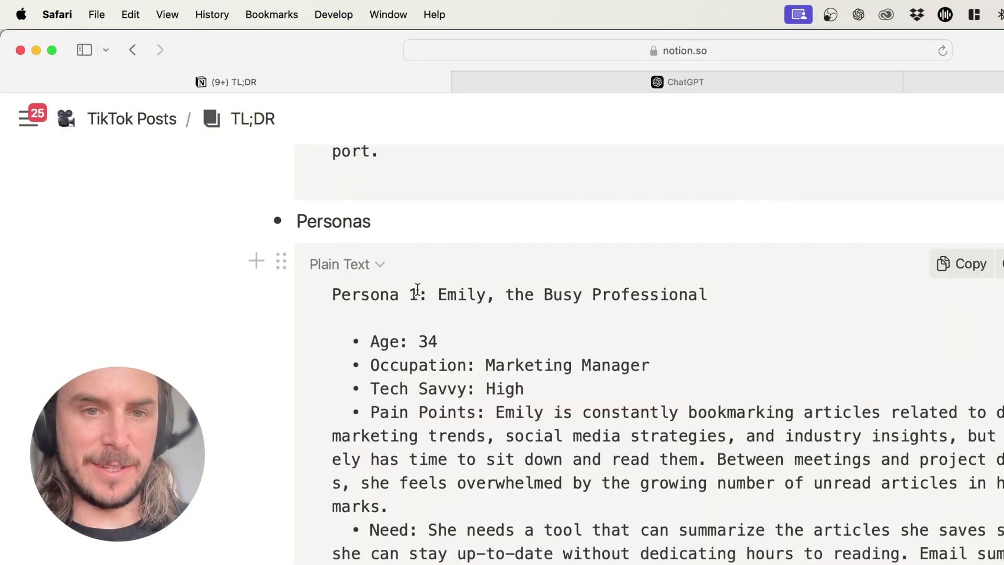
scroll(471, 300, "down", 12)
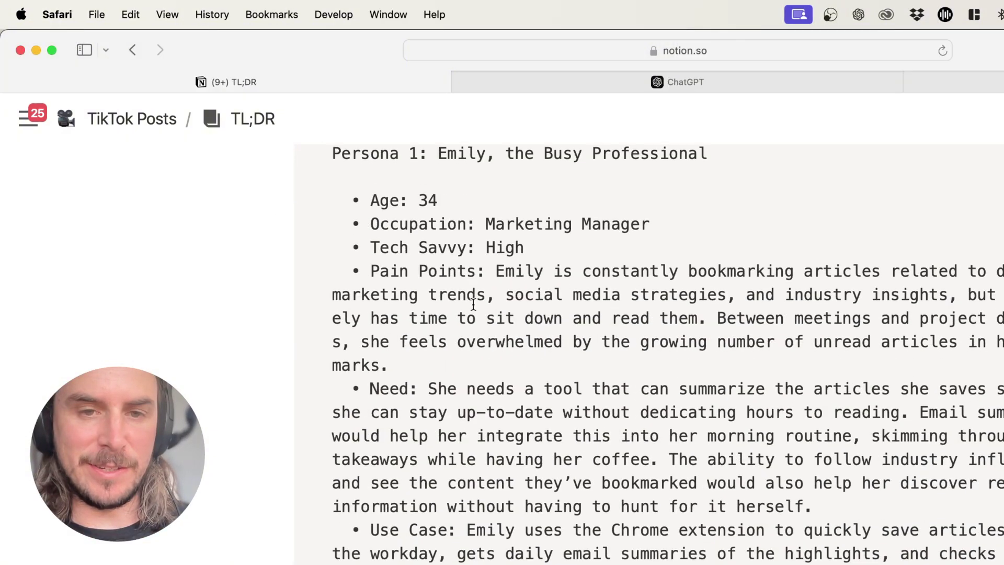
scroll(473, 304, "down", 14)
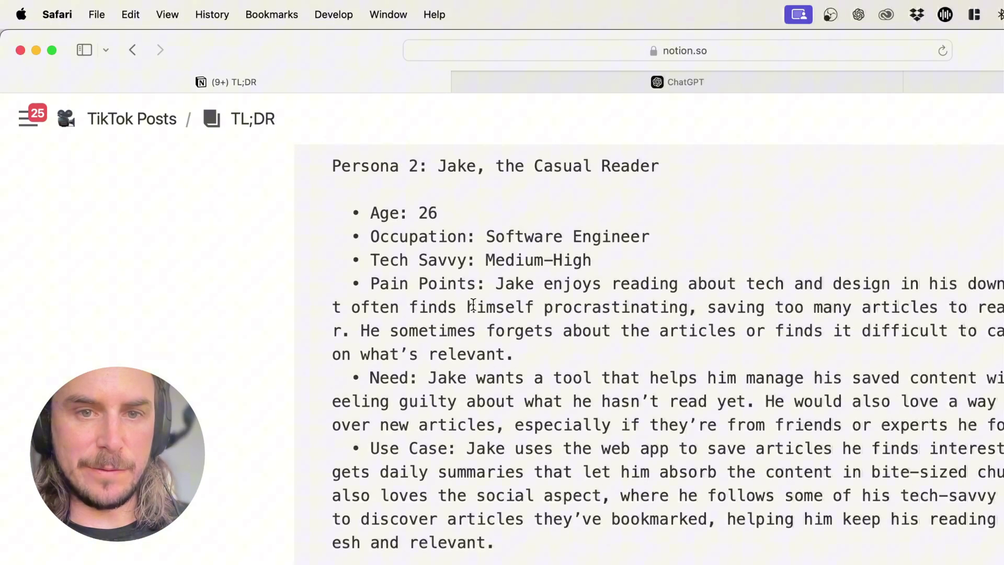
scroll(474, 303, "down", 5)
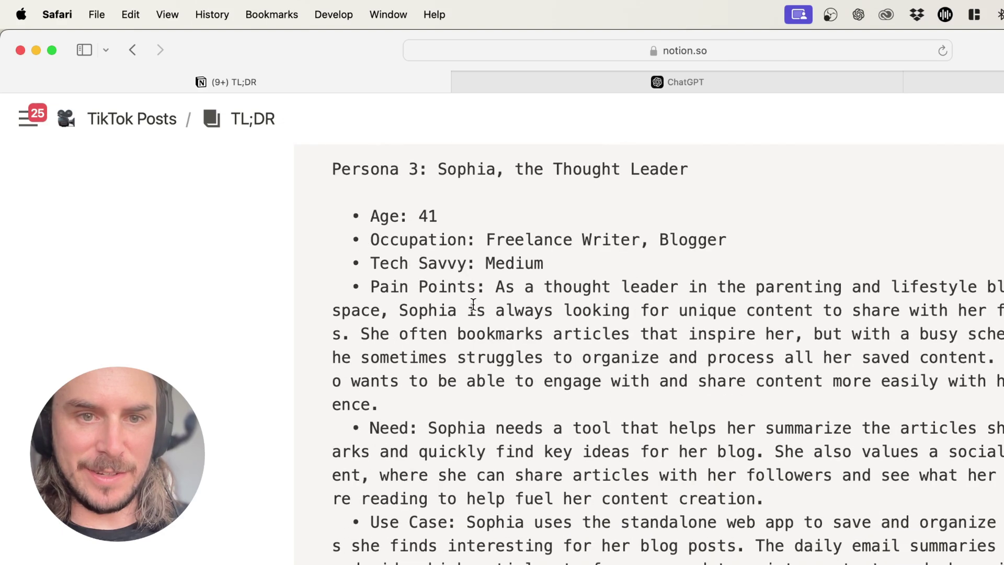
scroll(473, 303, "up", 20)
scroll(474, 303, "up", 12)
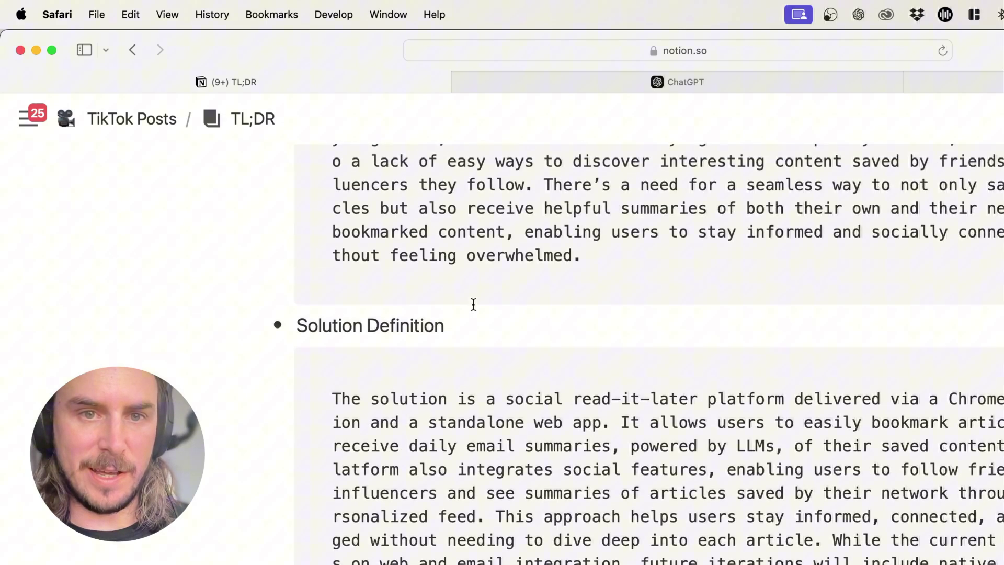
scroll(474, 303, "up", 1)
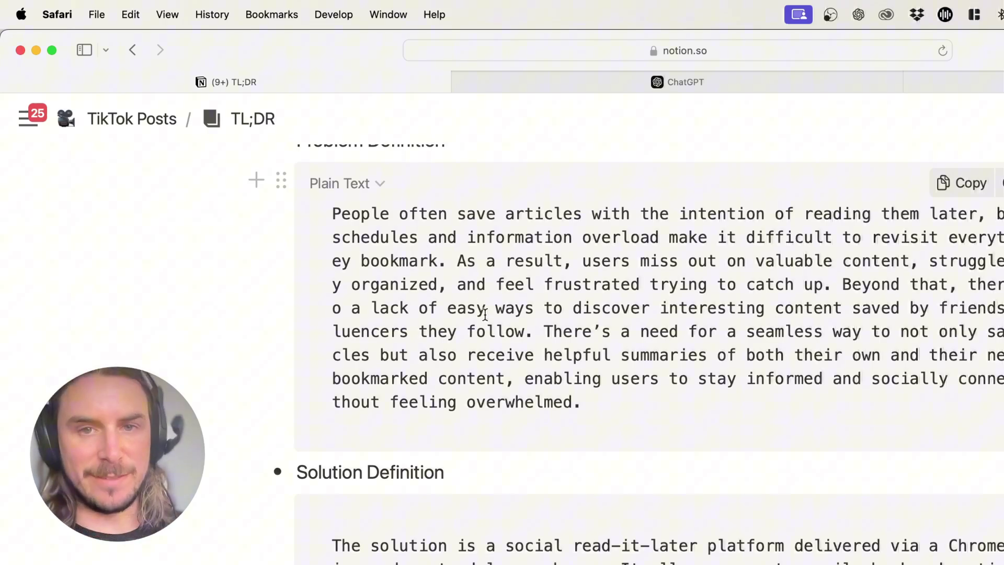
scroll(580, 402, "down", 15)
scroll(582, 401, "down", 20)
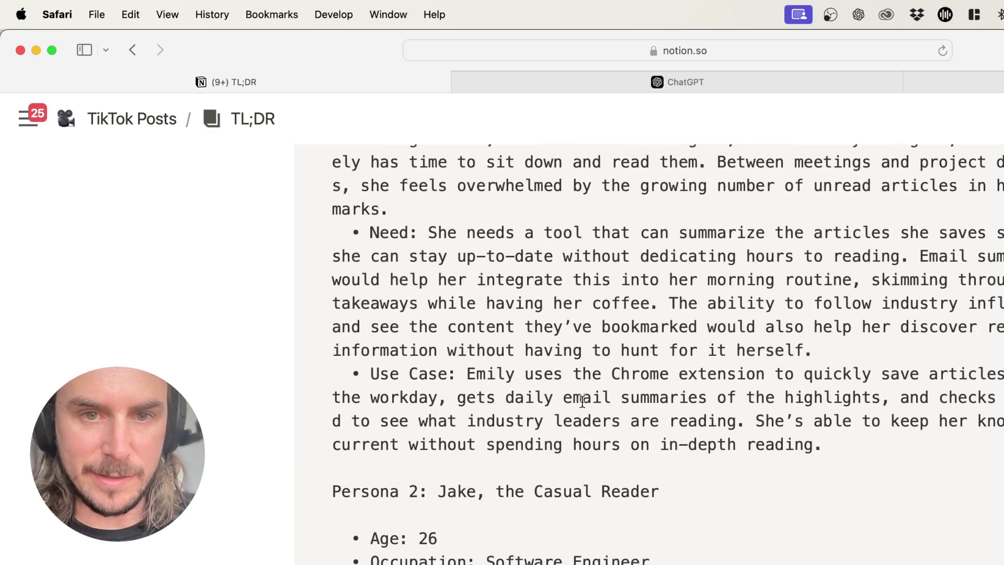
key("alt+space")
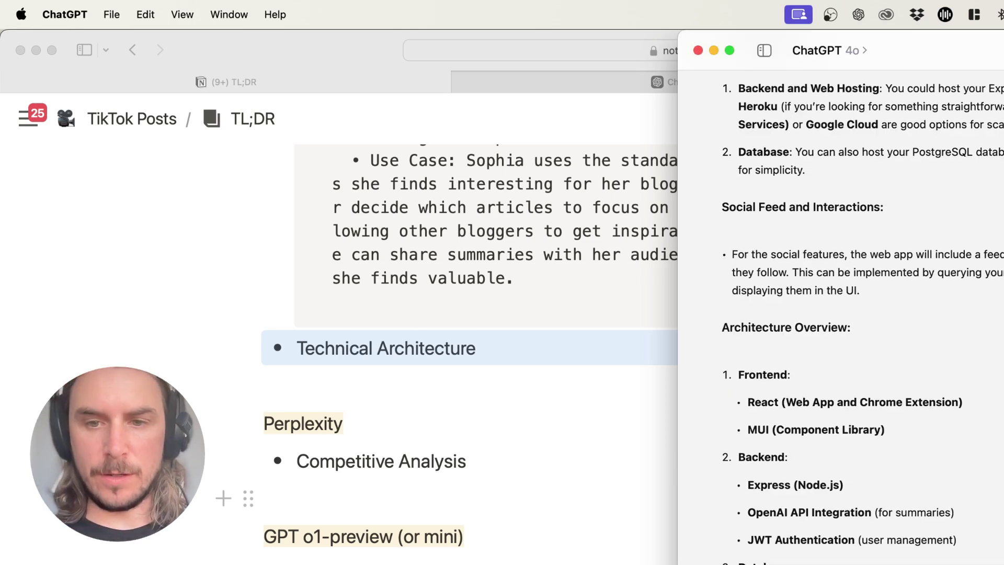
- Select ChatGPT's reply from 'Architecture Overview:' to the end and copy it
left_click_drag(768, 563, 709, 327)
key("super+c")
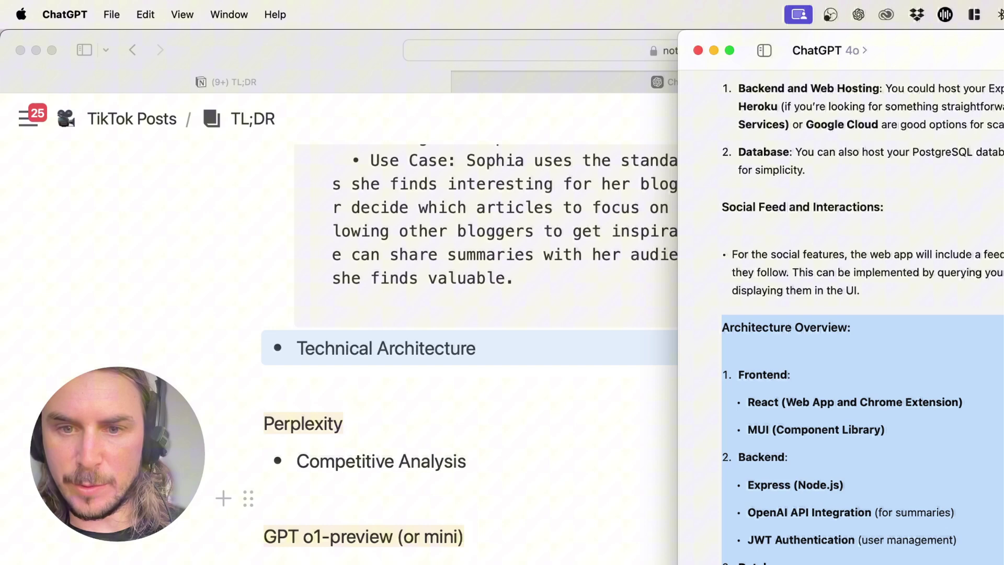
- Paste the architecture overview into an indented code block under Technical Architecture
left_click(531, 347)
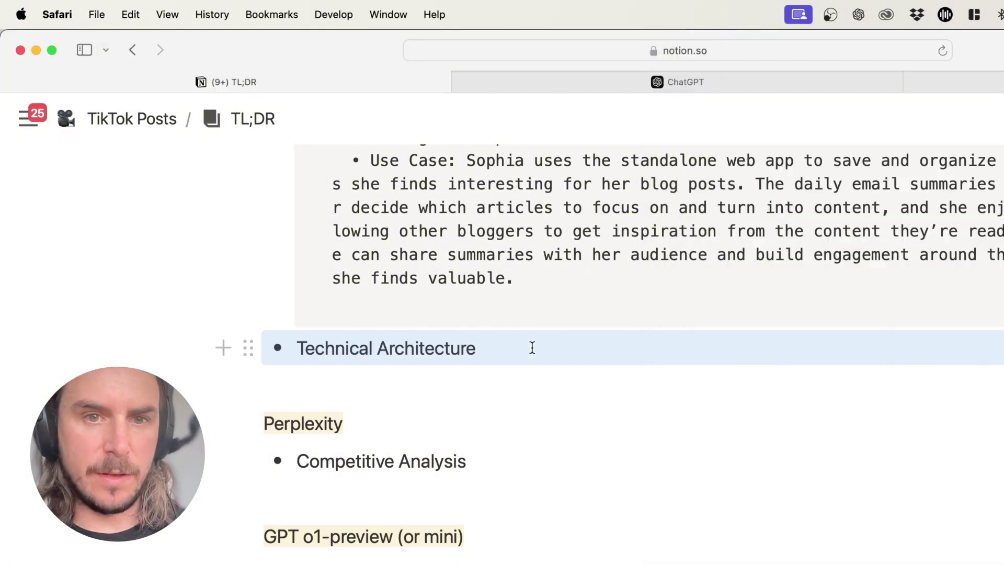
key("Return")
key("Tab")
key("BackSpace")
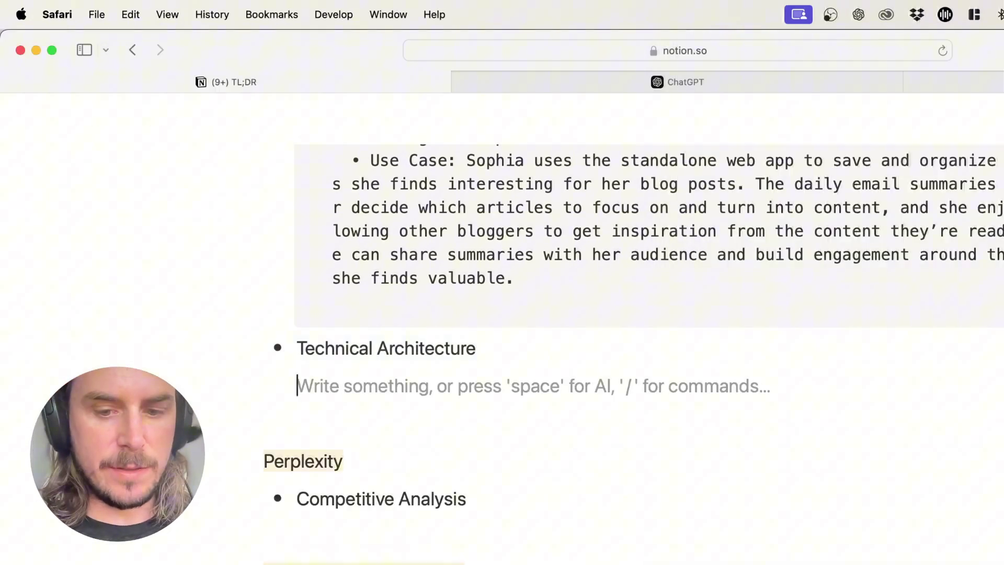
type("/co")
key("Return")
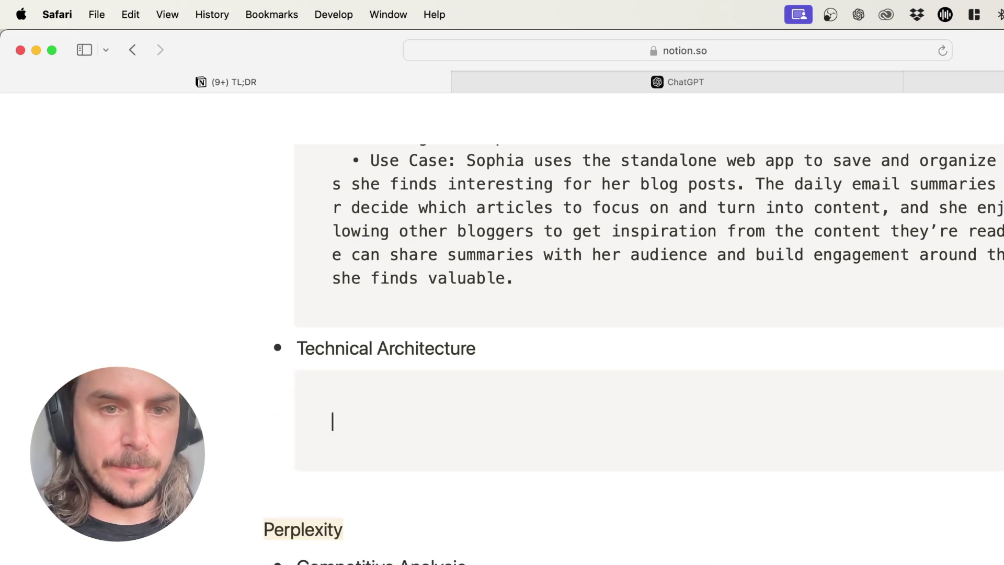
key("super+v")
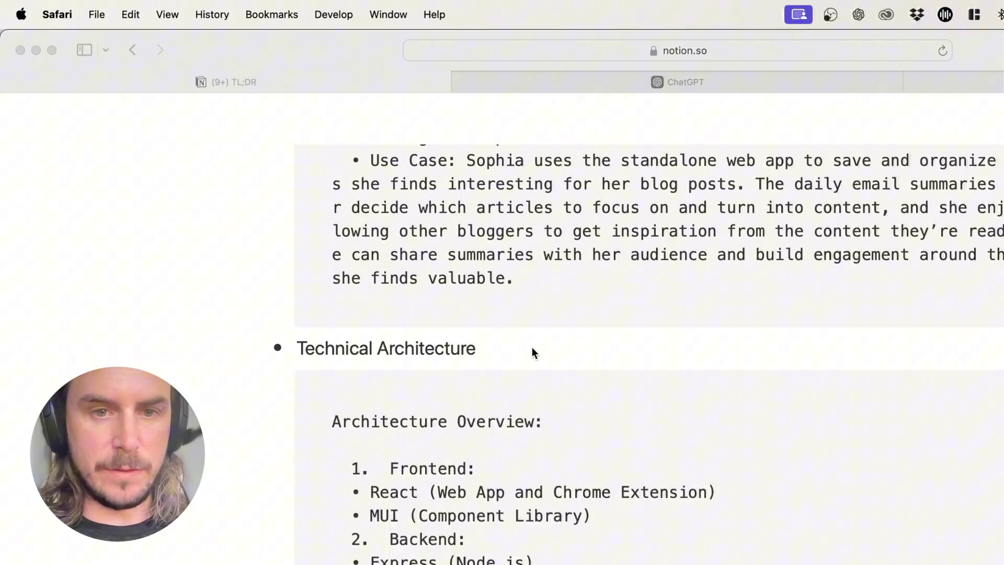
- Back in ChatGPT, select the reply's database through email service sections
key("super+Tab")
scroll(952, 352, "up", 5)
scroll(952, 351, "up", 4)
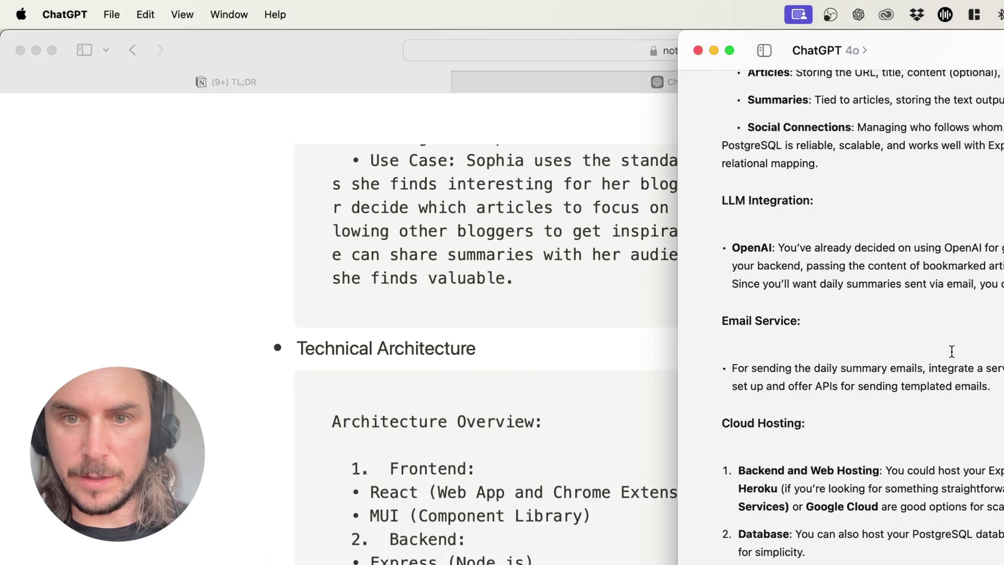
scroll(872, 536, "down", 5)
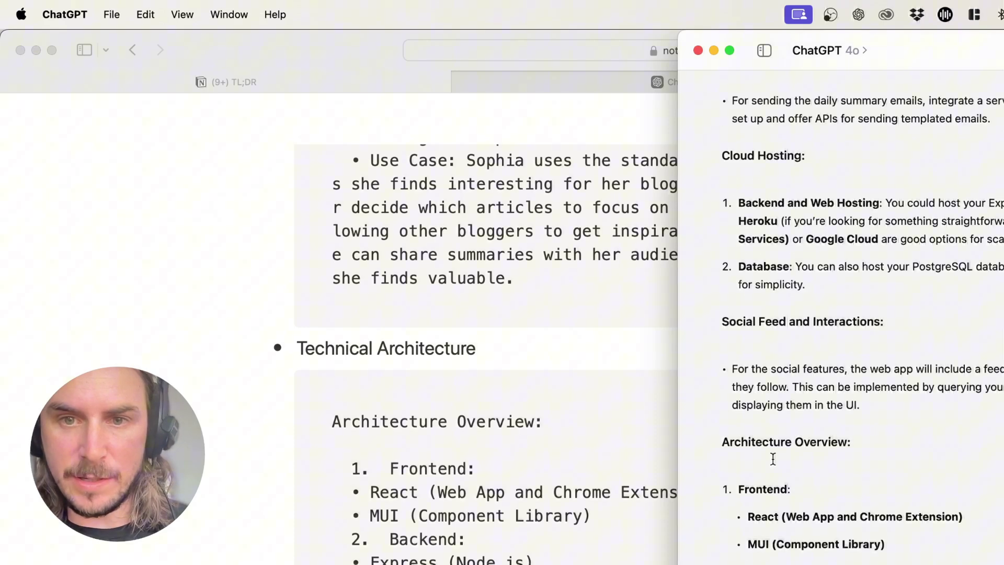
scroll(774, 460, "up", 4)
left_click_drag(732, 560, 720, 74)
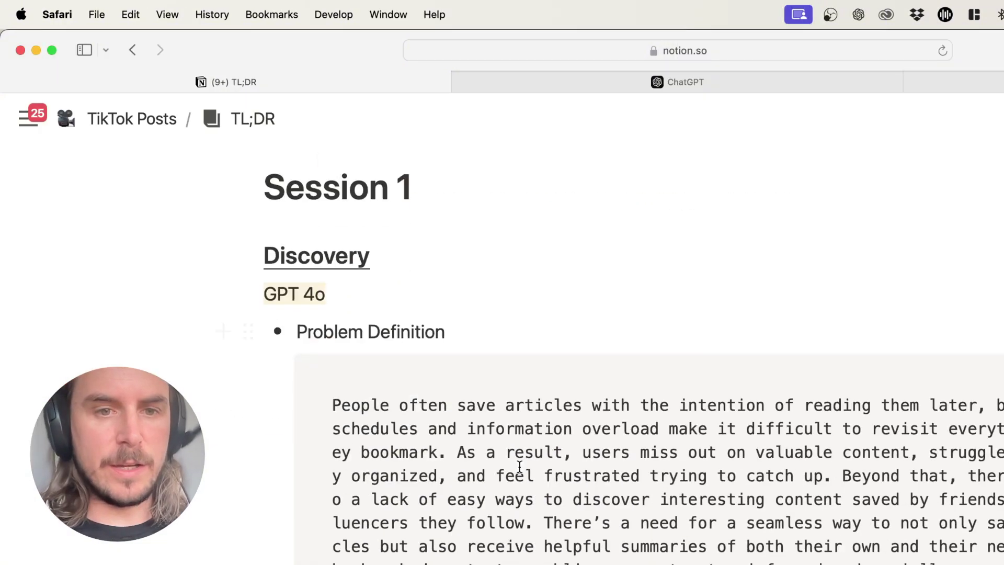
scroll(519, 502, "down", 3)
scroll(460, 334, "down", 5)
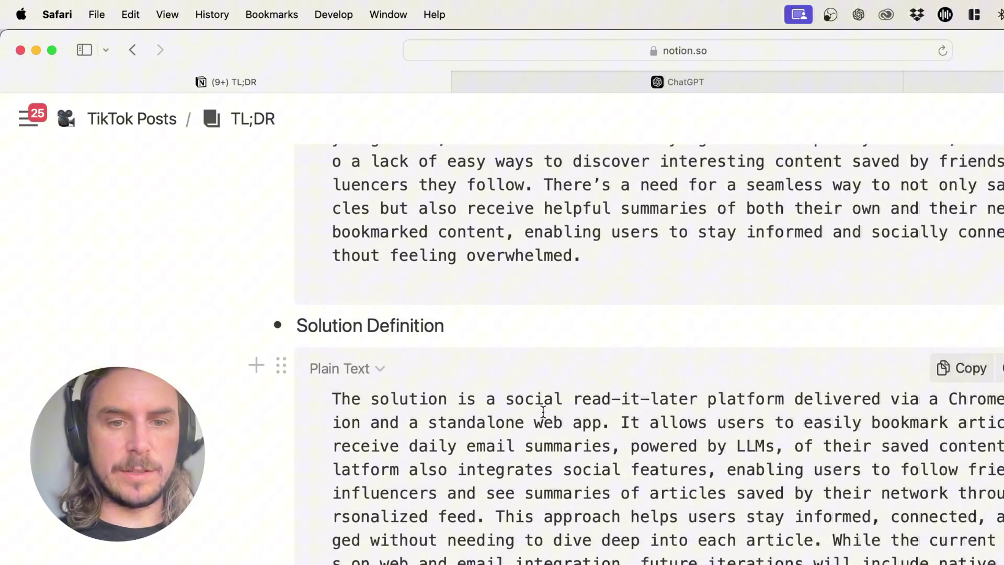
scroll(542, 411, "down", 15)
scroll(452, 391, "down", 10)
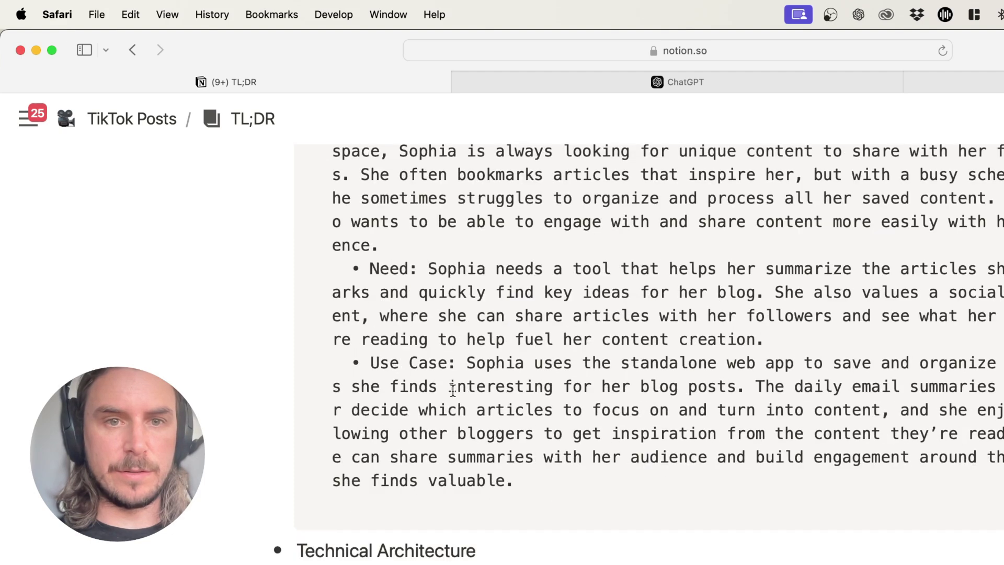
scroll(475, 451, "down", 5)
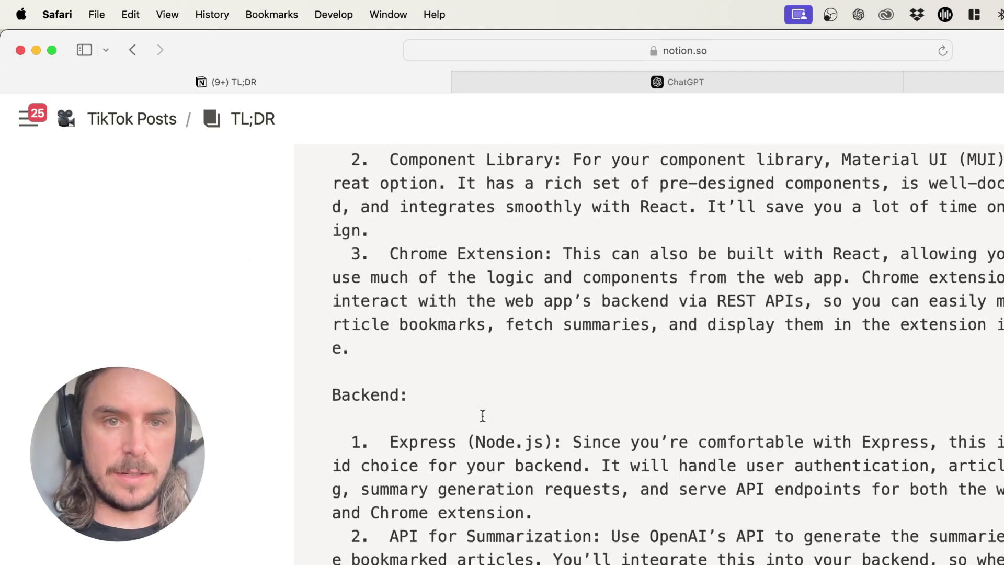
scroll(482, 416, "down", 1)
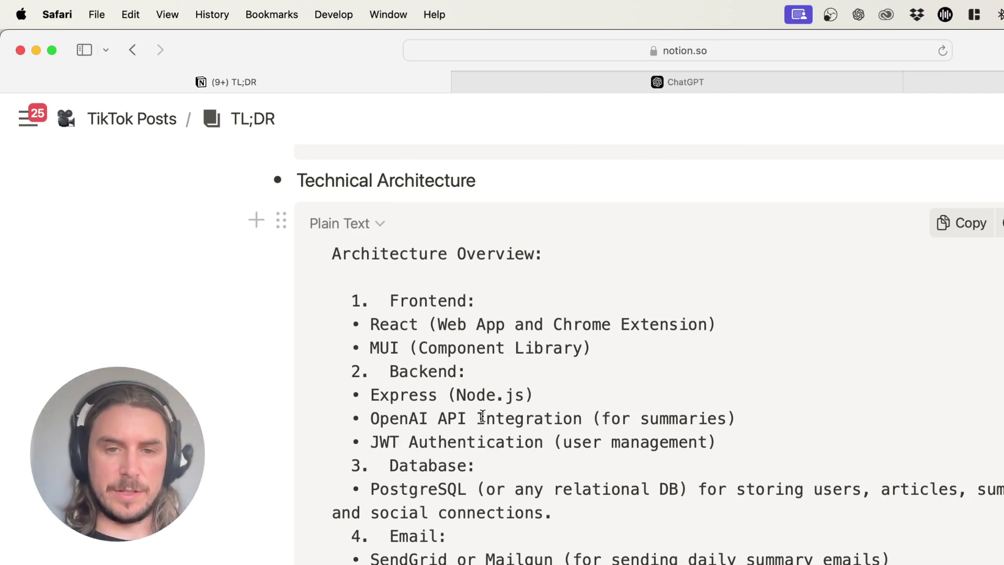
scroll(483, 416, "down", 20)
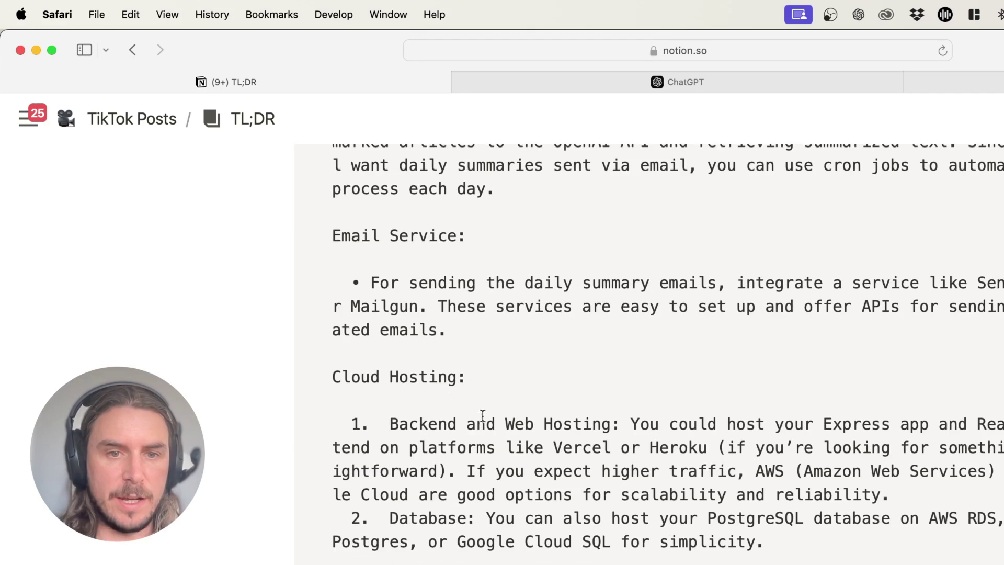
- Place the caret after Competitive Analysis in Notion, then return to the assistant window
left_click(514, 539)
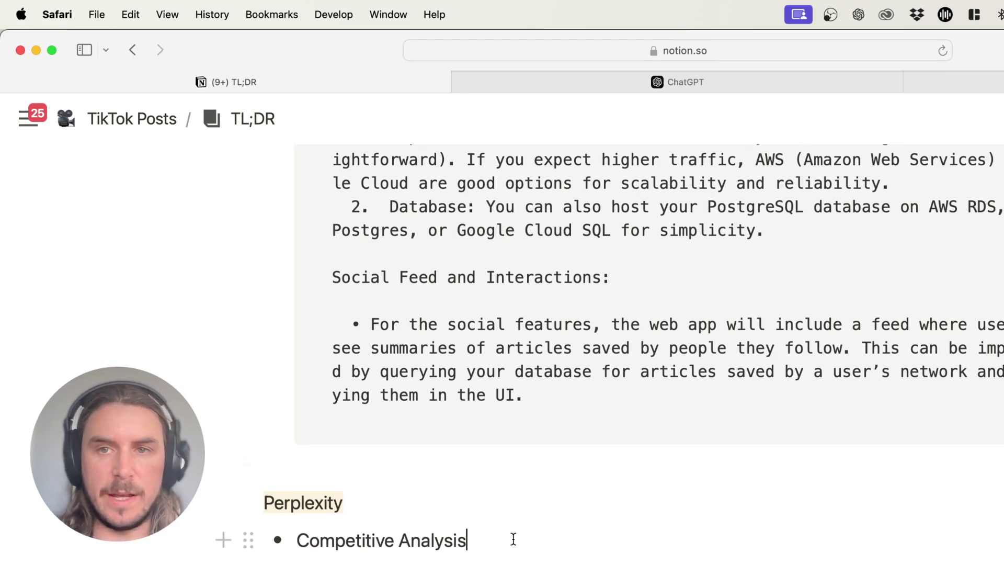
key("super+Tab")
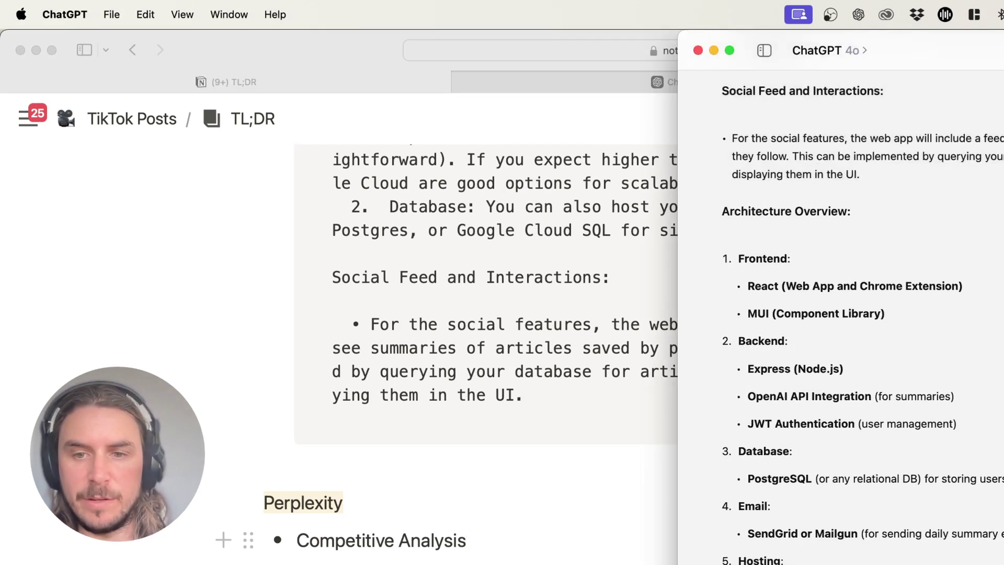
scroll(863, 313, "down", 3)
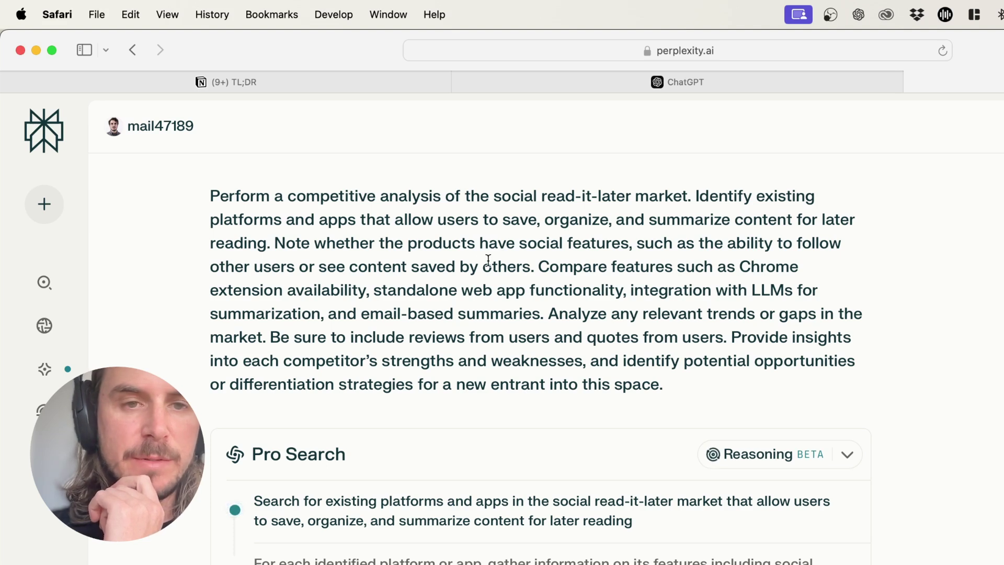
- Highlight the prompt's social-feature, Chrome extension/web app and summarization criteria, then scroll to the Pro Search steps
left_click_drag(339, 218, 628, 243)
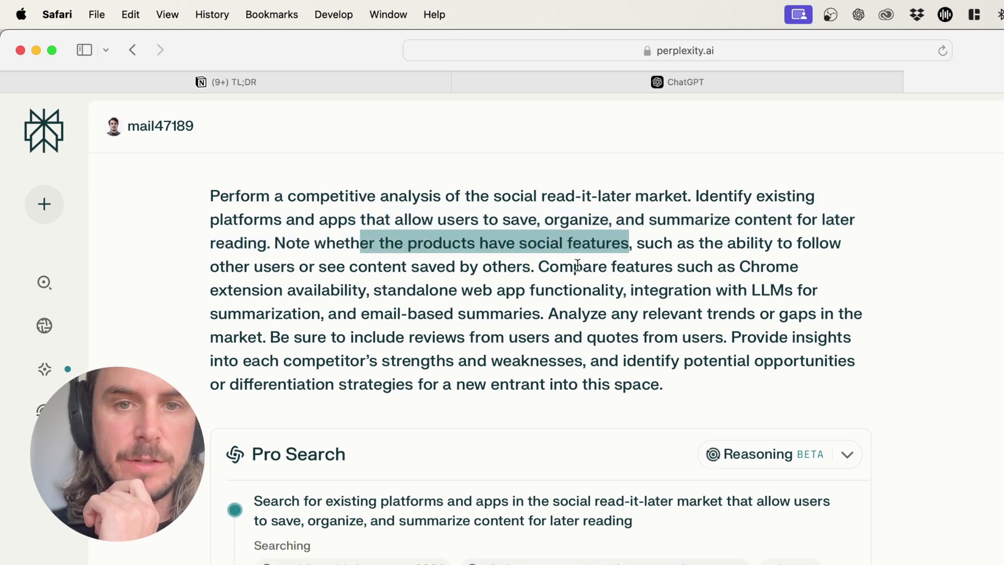
left_click_drag(574, 266, 616, 292)
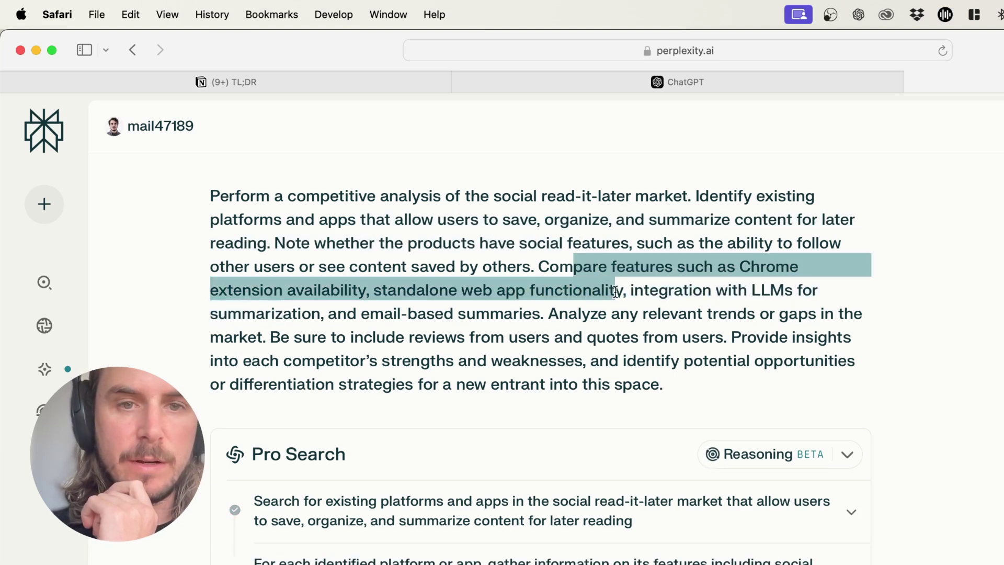
left_click_drag(283, 313, 728, 387)
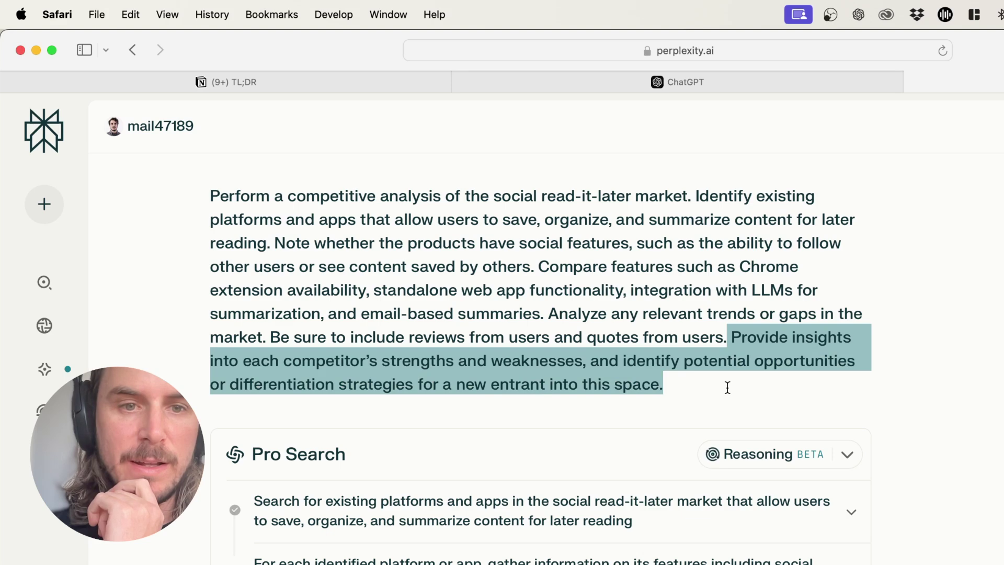
left_click(673, 368)
scroll(674, 367, "down", 5)
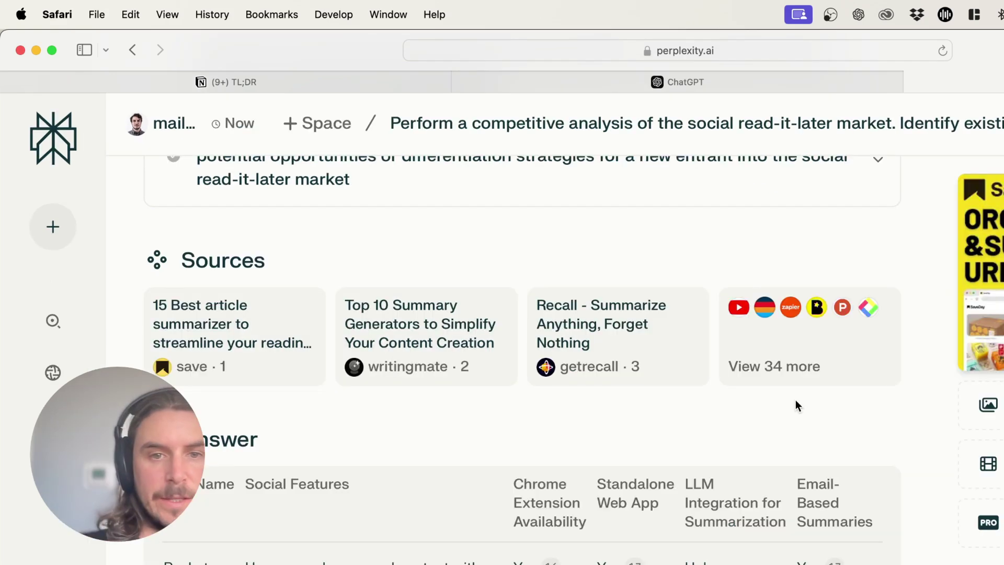
scroll(796, 399, "down", 2)
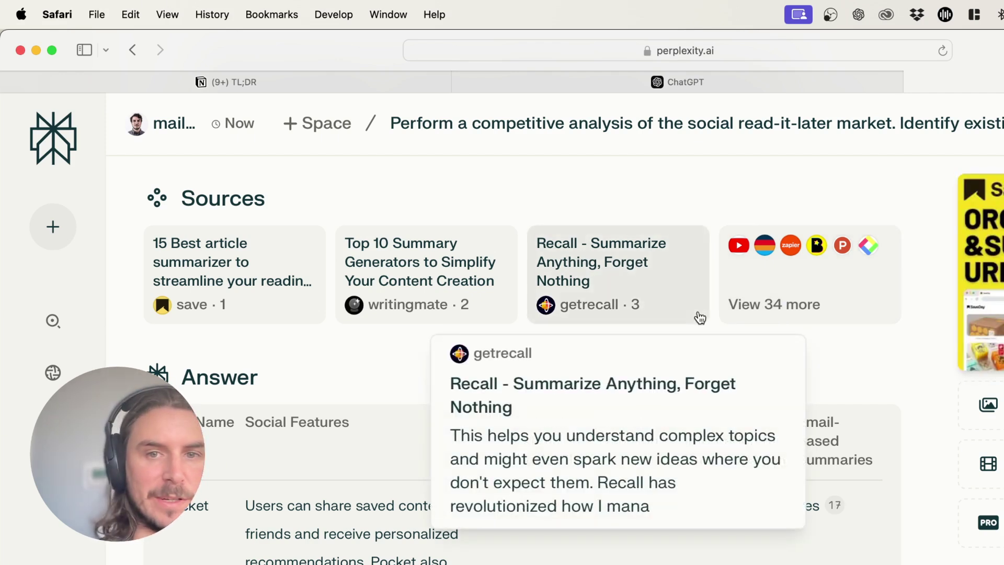
scroll(907, 450, "down", 3)
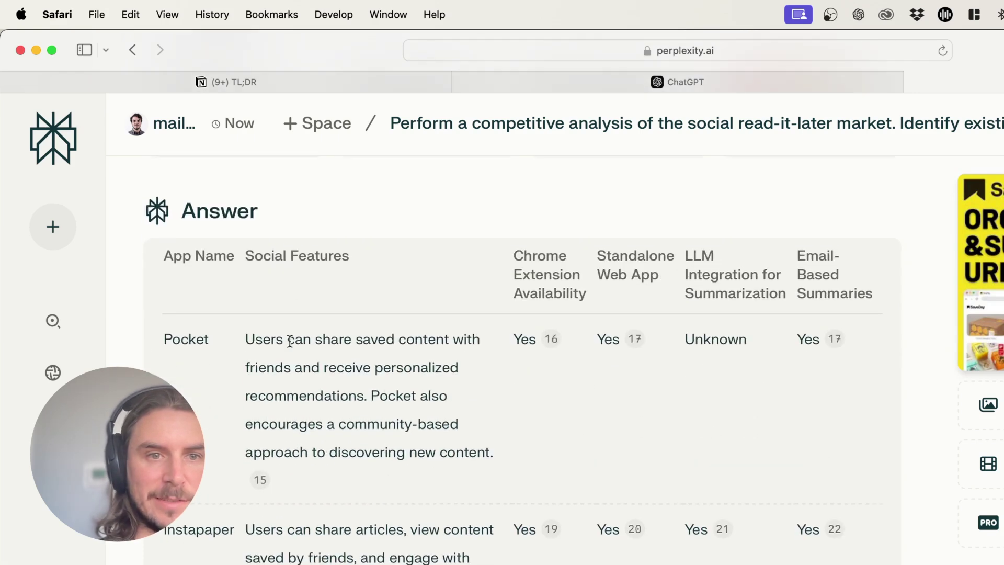
scroll(236, 335, "down", 10)
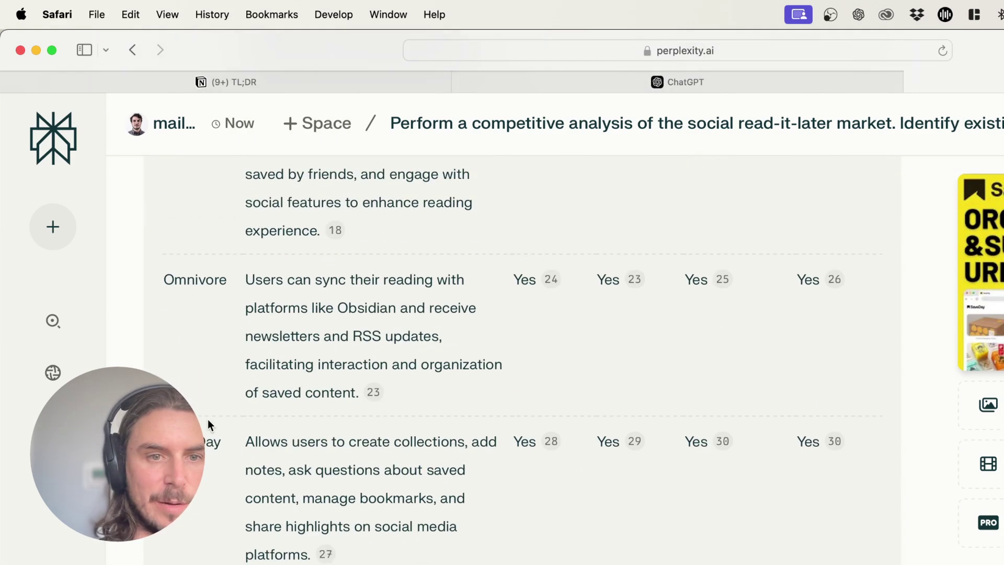
scroll(206, 491, "down", 6)
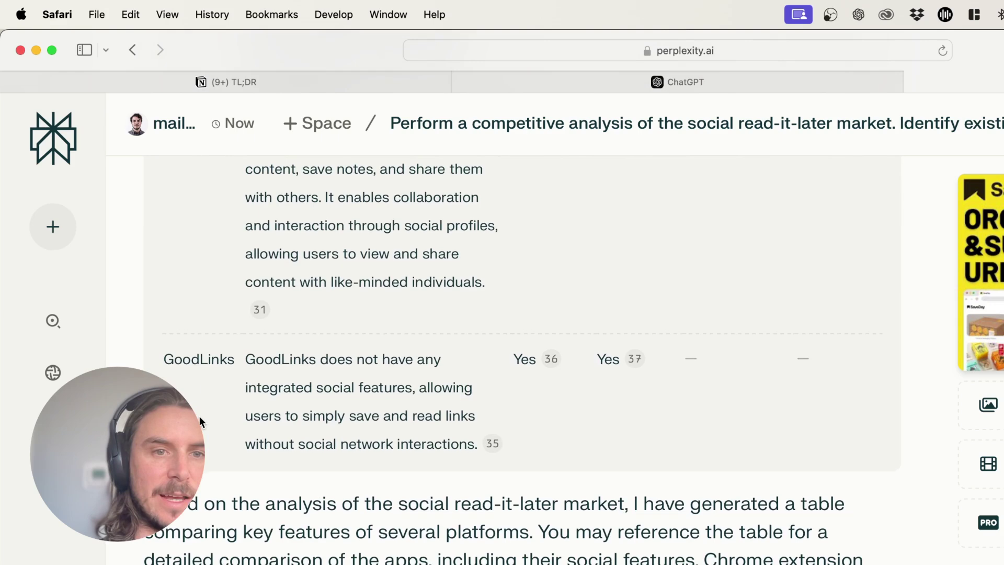
scroll(191, 376, "up", 10)
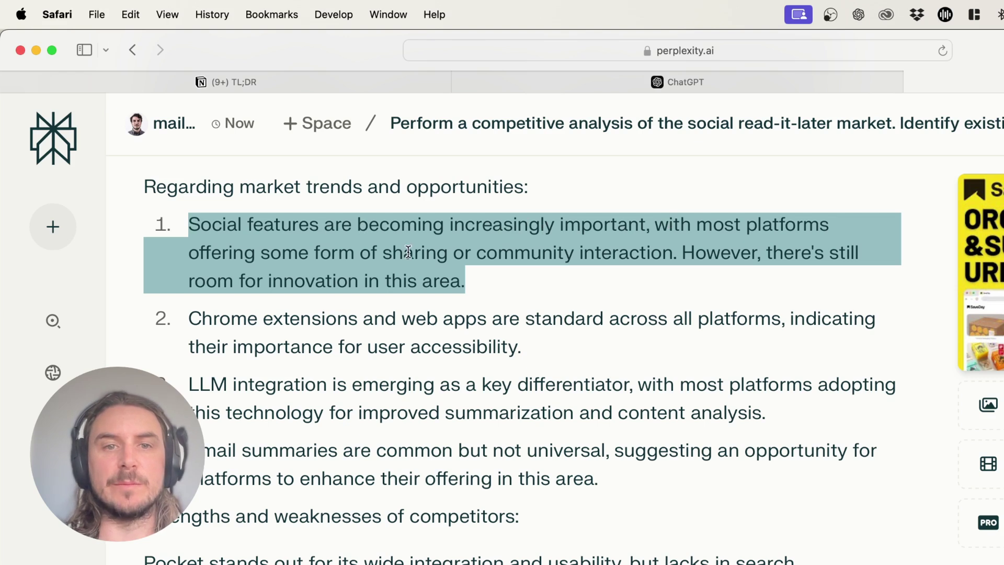
left_click(683, 251)
left_click_drag(683, 251, 684, 274)
left_click(684, 275)
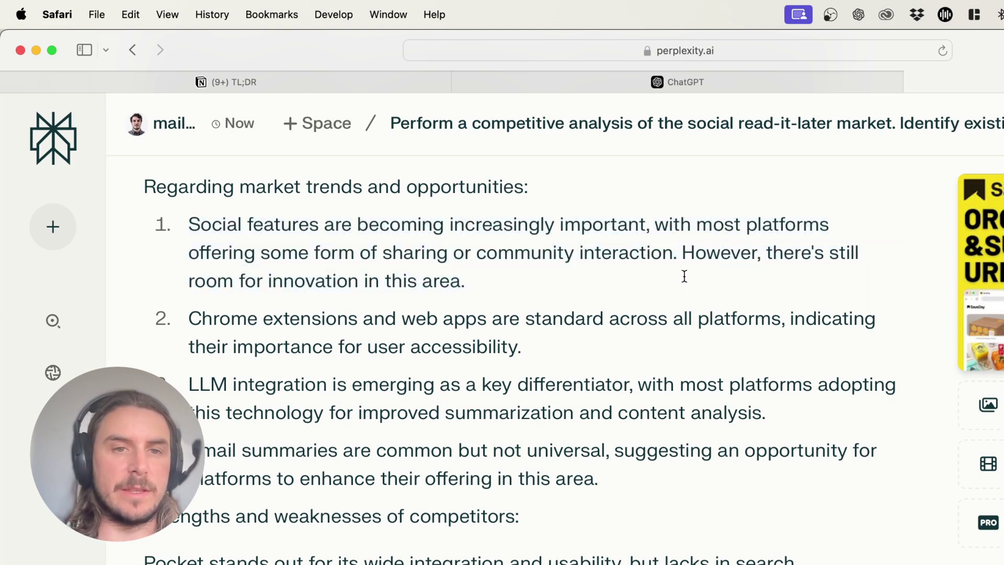
scroll(684, 276, "down", 1)
scroll(684, 276, "down", 4)
left_click_drag(189, 212, 688, 215)
left_click(689, 214)
scroll(688, 214, "down", 2)
left_click_drag(189, 235, 633, 234)
scroll(633, 234, "down", 2)
left_click_drag(189, 216, 607, 226)
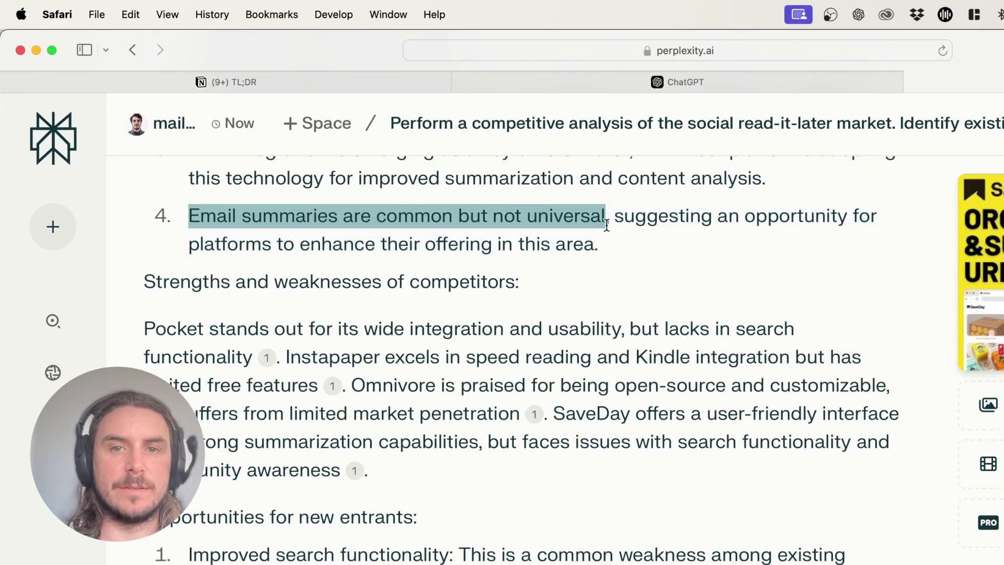
scroll(607, 226, "down", 3)
left_click_drag(145, 193, 703, 223)
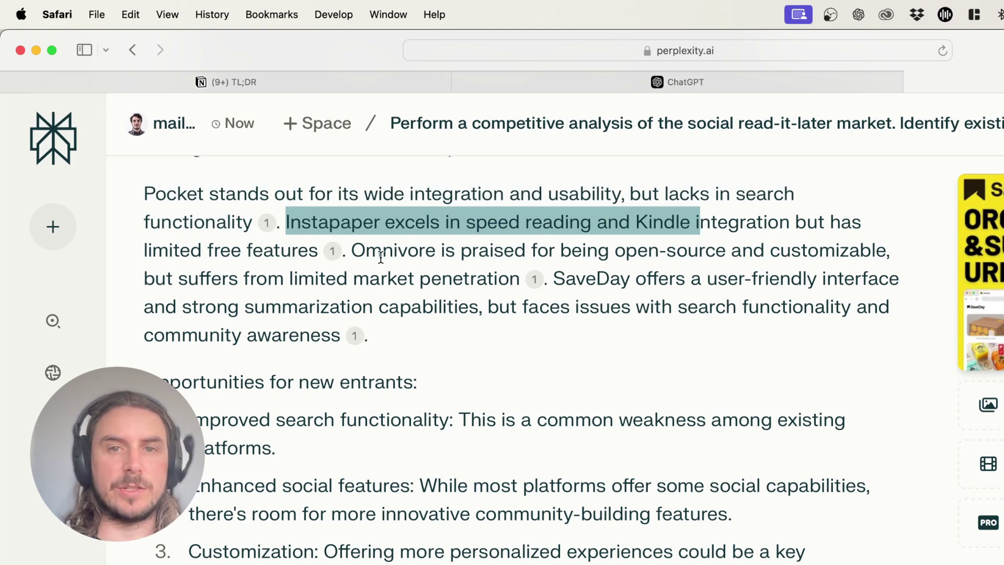
scroll(384, 256, "down", 5)
triple_click(223, 178)
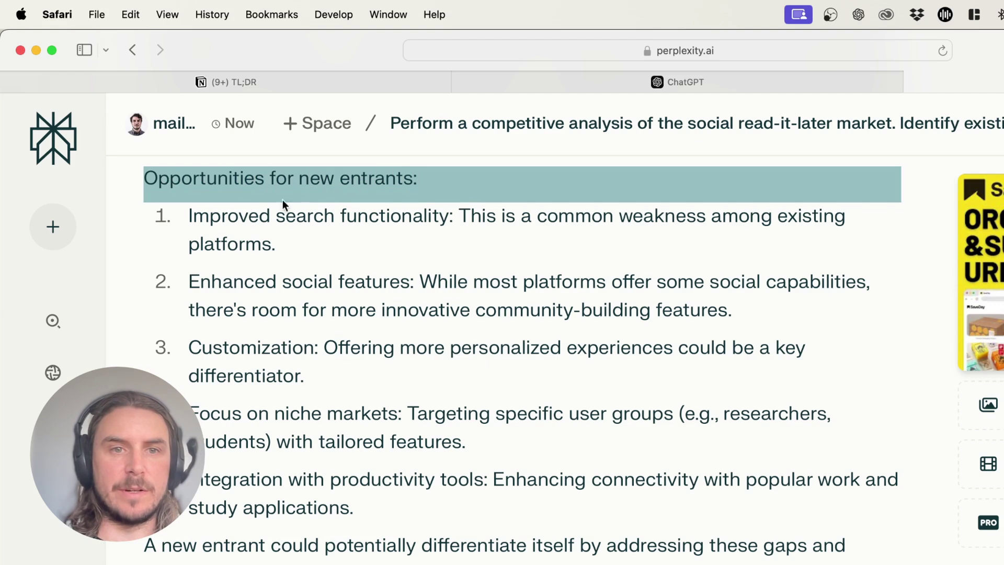
left_click_drag(188, 219, 455, 218)
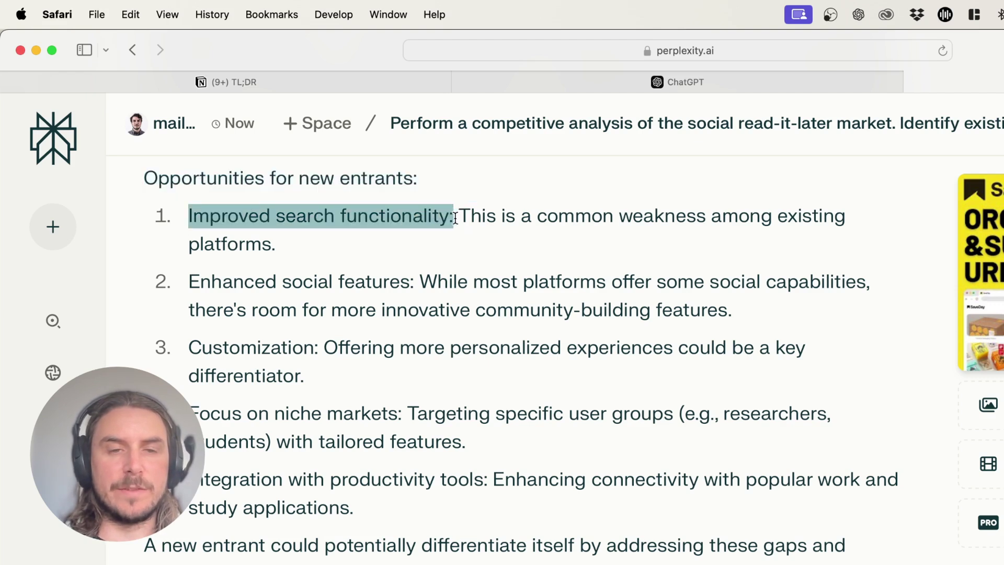
left_click_drag(191, 283, 414, 293)
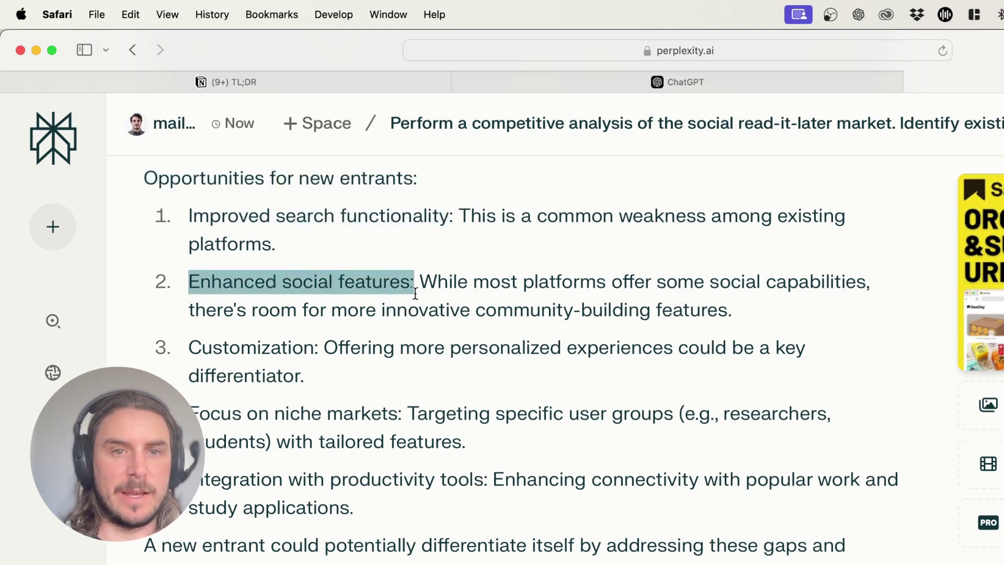
double_click(222, 349)
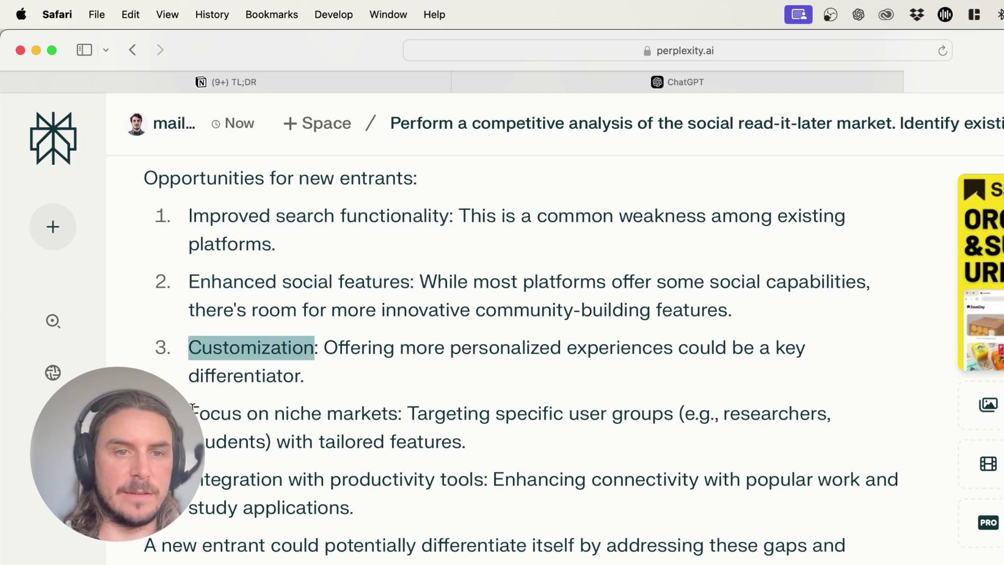
left_click_drag(192, 413, 401, 413)
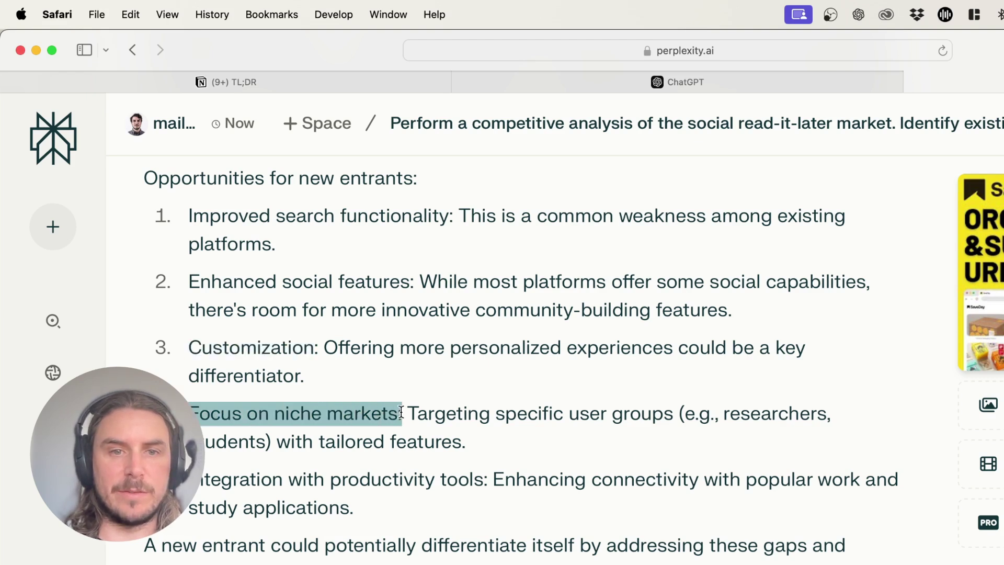
left_click(367, 411)
left_click_drag(189, 413, 399, 414)
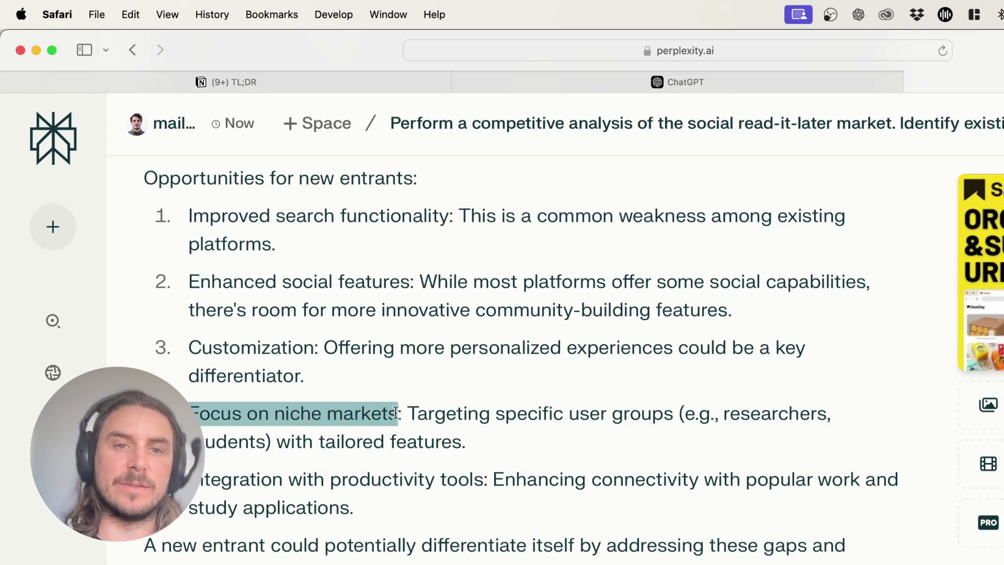
scroll(400, 414, "down", 5)
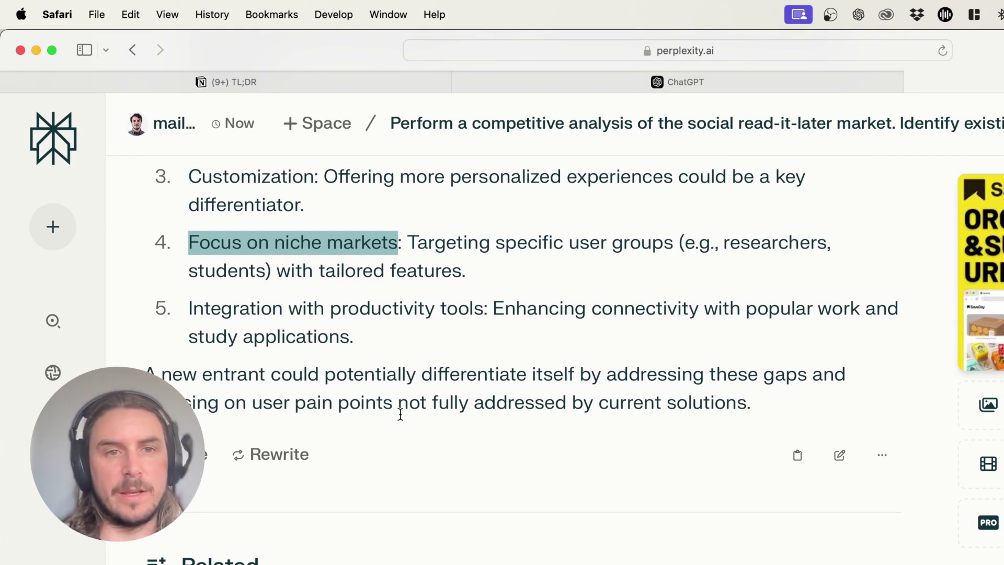
scroll(348, 249, "down", 3)
left_click_drag(189, 241, 477, 255)
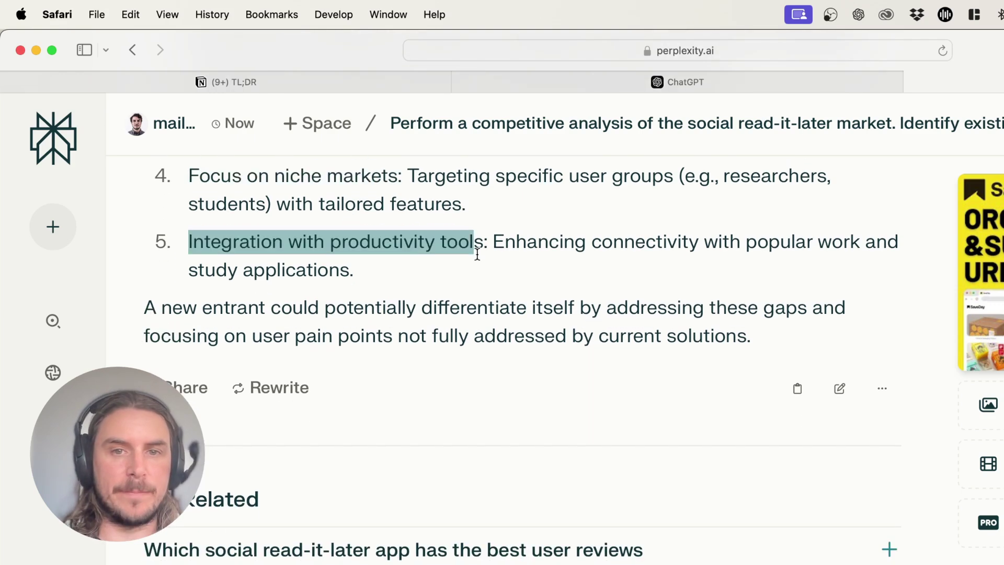
scroll(477, 255, "up", 4)
left_click(498, 282)
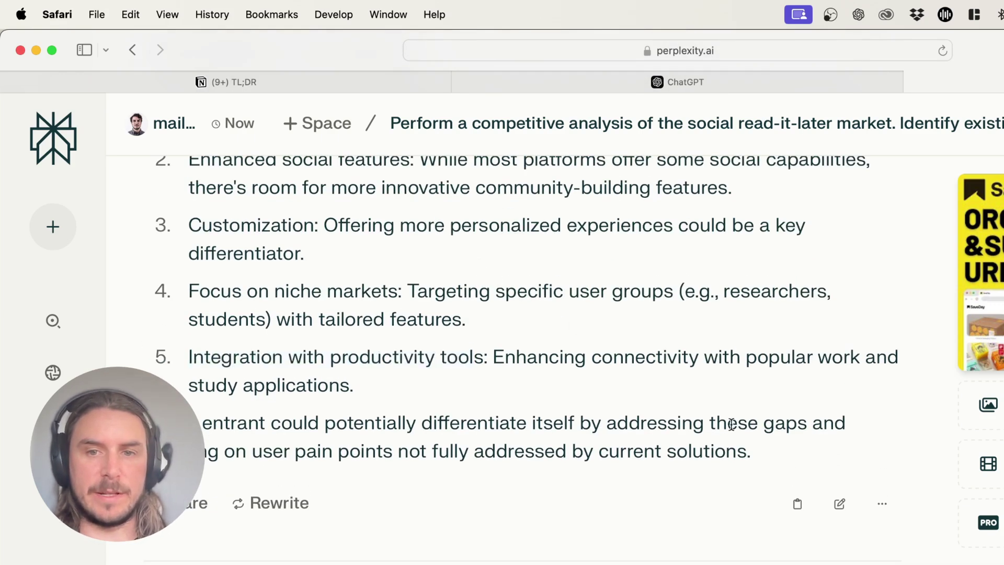
- Copy the whole Perplexity answer and scroll the Notion TL;DR page down to the GPT o1-preview list
left_click(797, 504)
key("ctrl+shift+Tab")
scroll(439, 511, "down", 6)
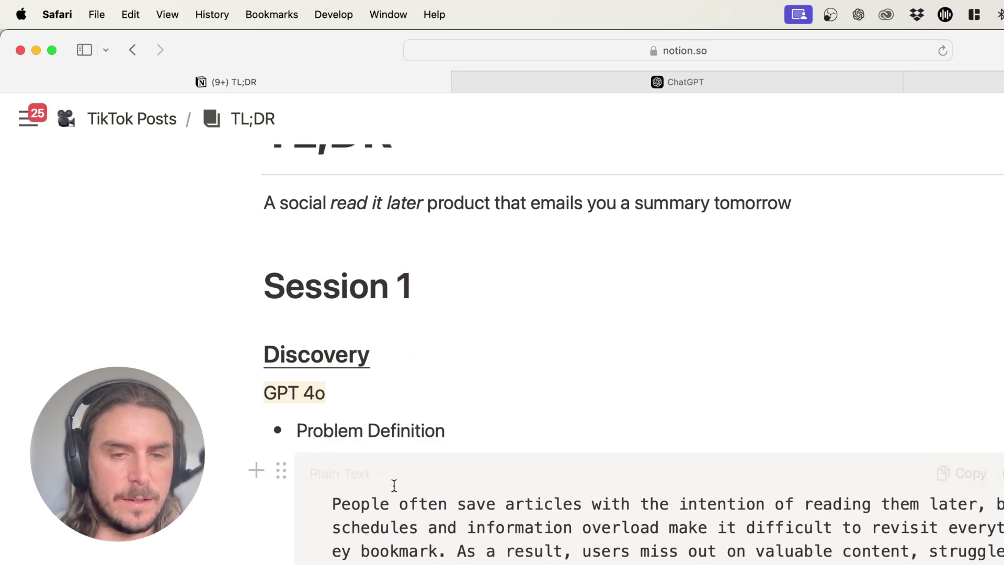
scroll(324, 433, "down", 5)
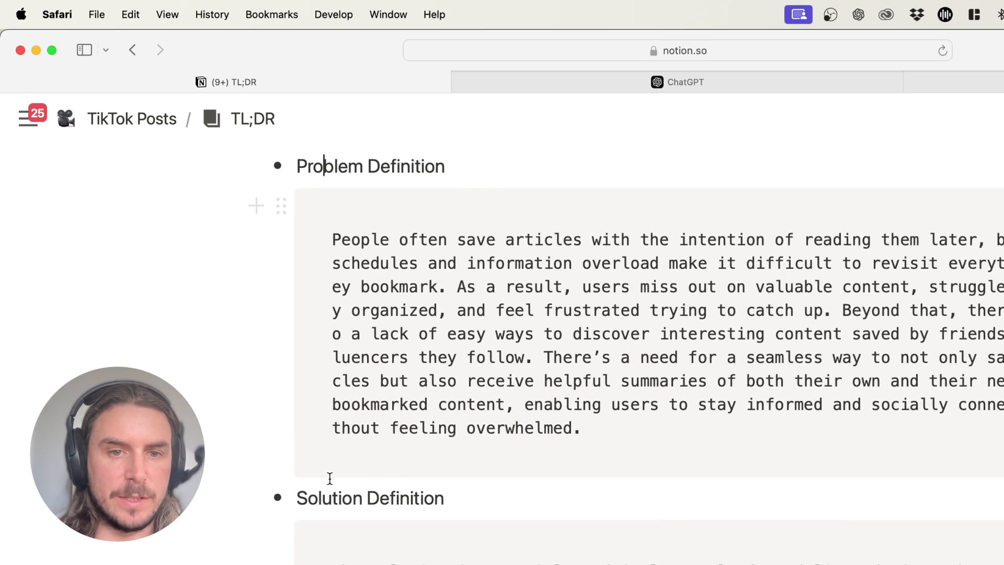
scroll(330, 478, "down", 7)
scroll(330, 478, "down", 20)
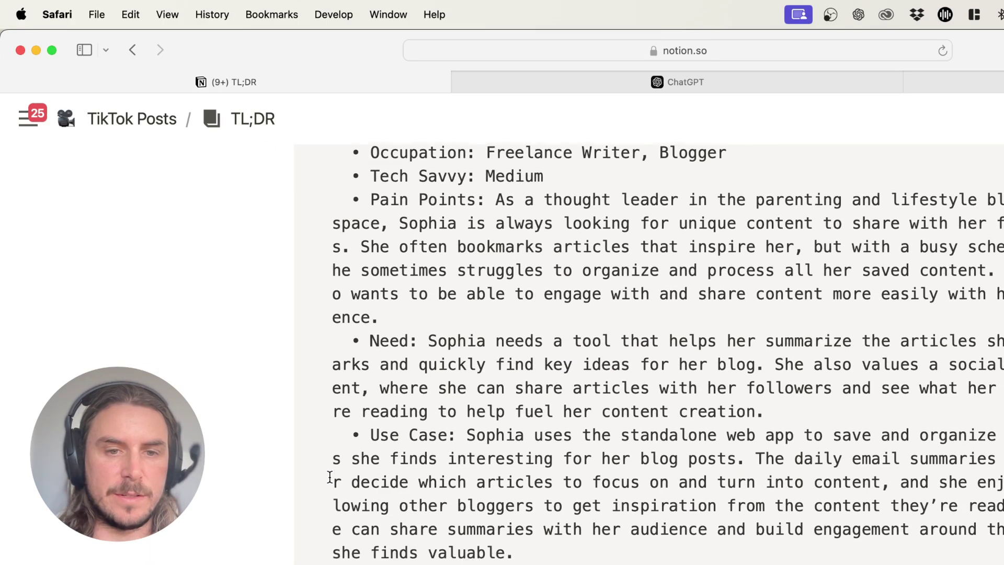
scroll(368, 432, "down", 20)
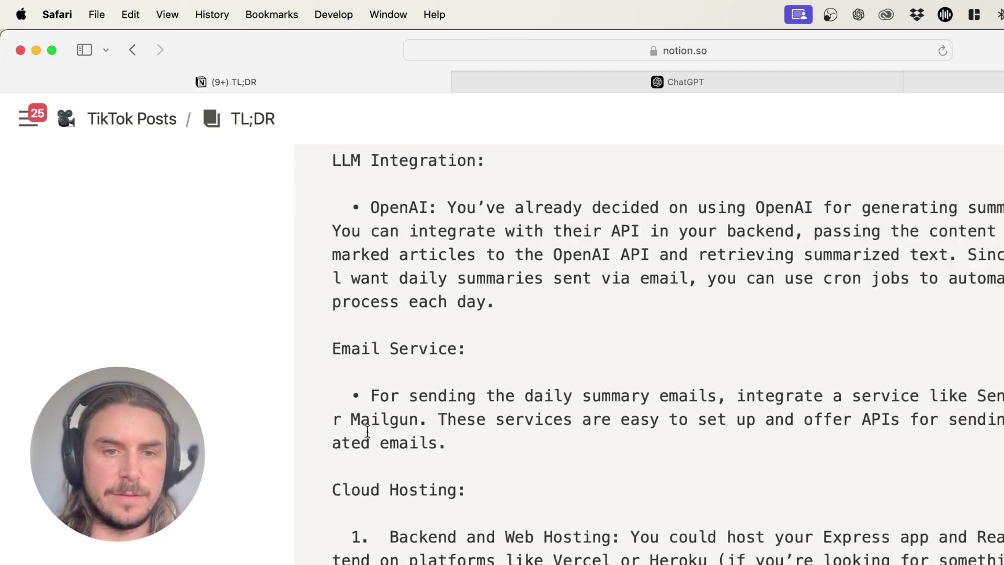
scroll(368, 431, "down", 20)
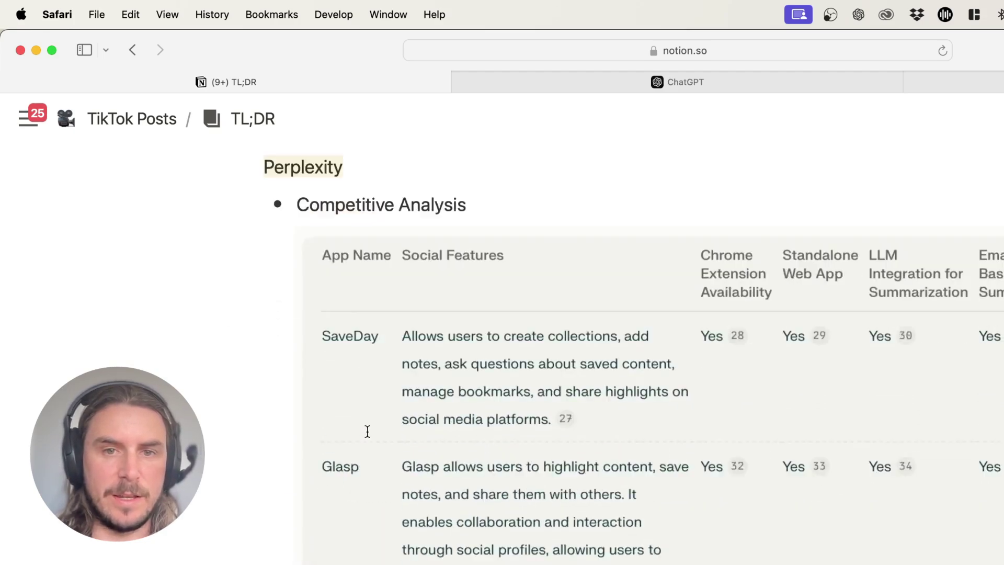
scroll(368, 431, "down", 20)
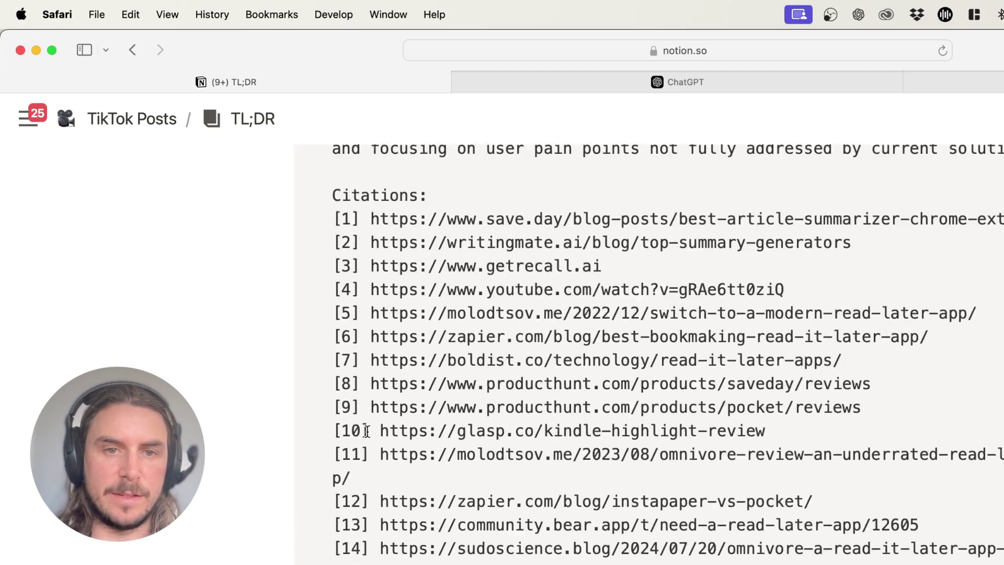
scroll(368, 432, "down", 2)
scroll(368, 431, "up", 5)
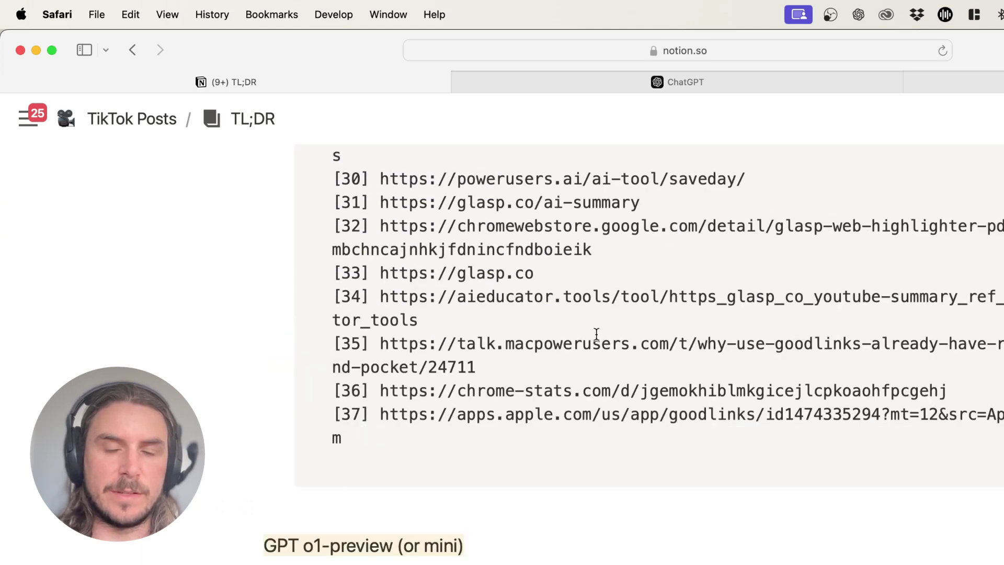
scroll(547, 490, "down", 3)
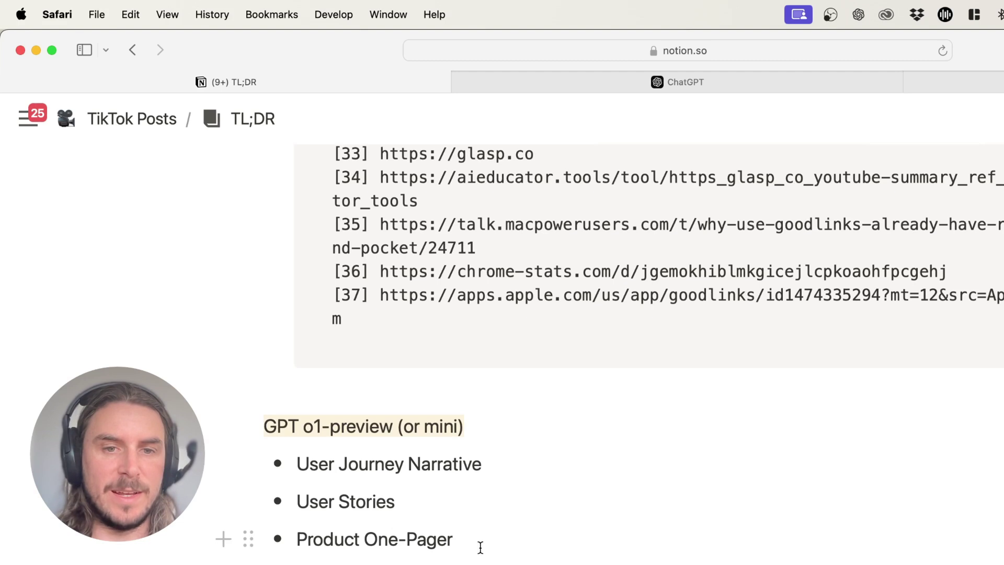
- Select the bullets under GPT o1-preview and click into User Journey Narrative
left_click_drag(523, 562, 306, 462)
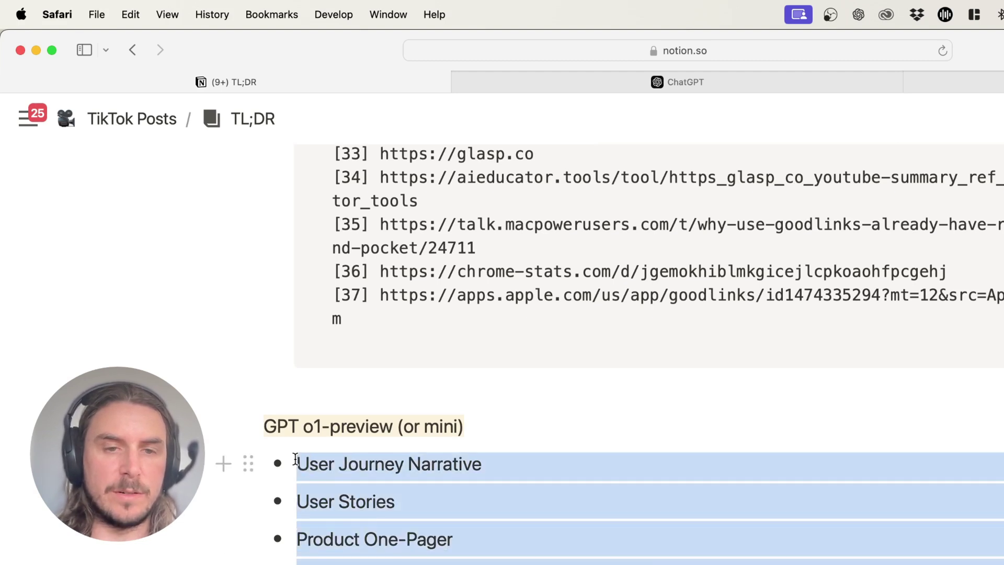
left_click(296, 460)
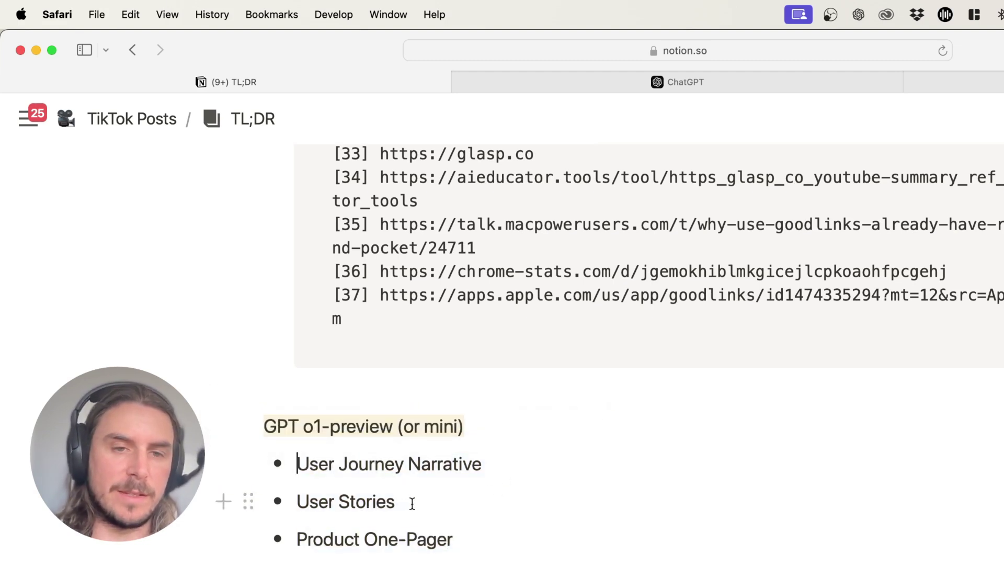
left_click_drag(412, 503, 311, 471)
left_click(463, 471)
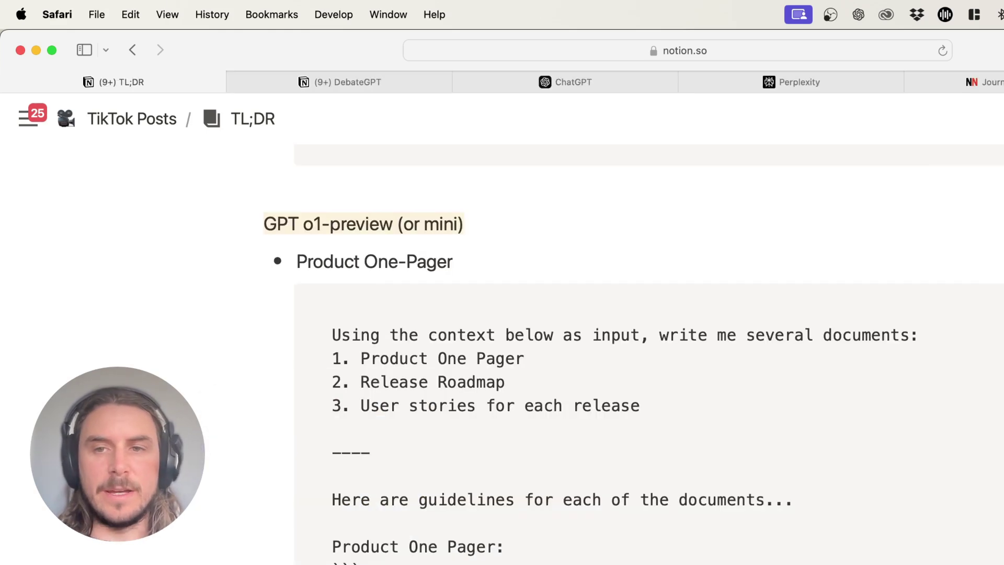
scroll(648, 355, "up", 5)
- Highlight the prompt's opening line and its One Pager, Release Roadmap and user-stories items in turn
scroll(648, 356, "up", 6)
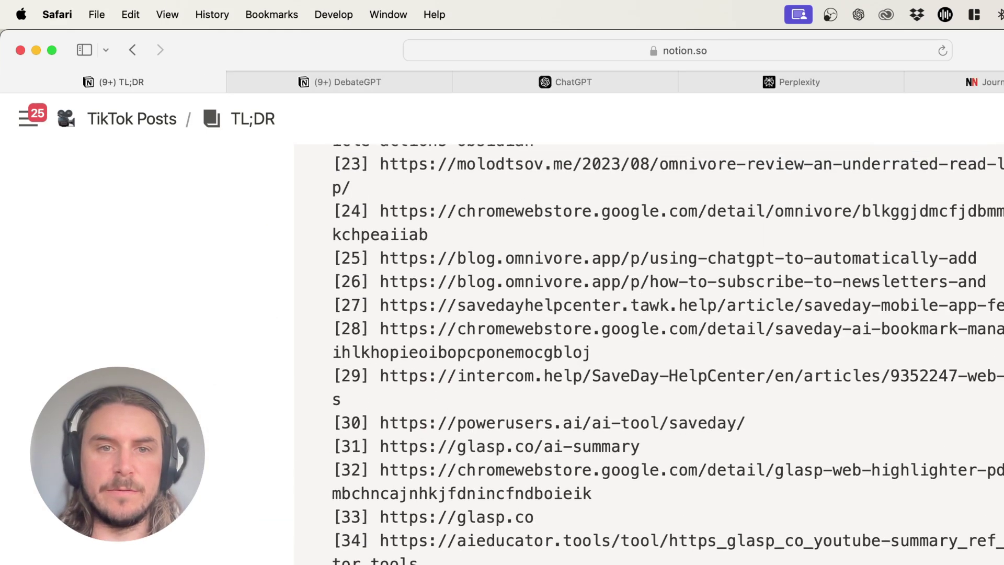
scroll(900, 264, "down", 10)
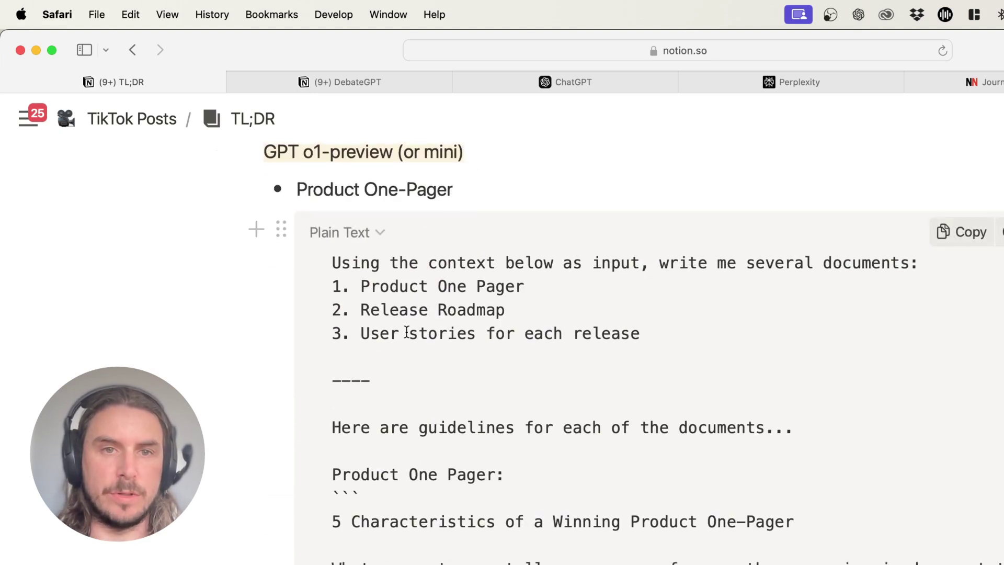
triple_click(437, 263)
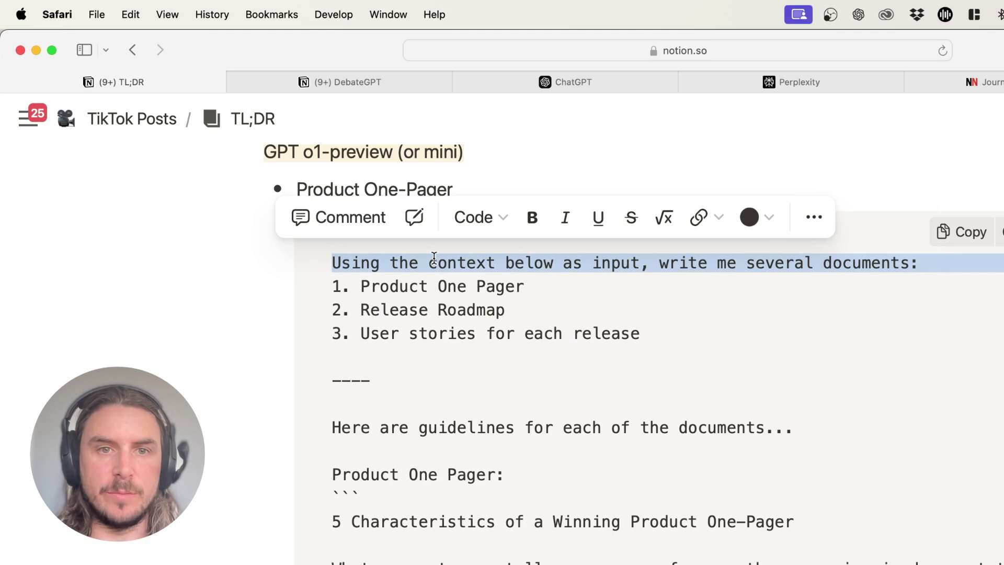
triple_click(387, 285)
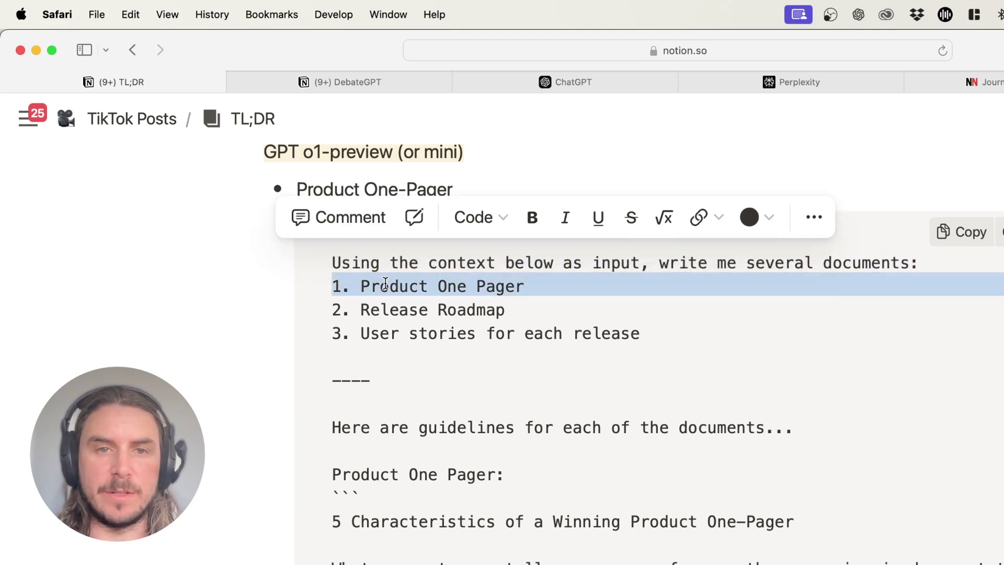
scroll(395, 302, "down", 2)
triple_click(390, 265)
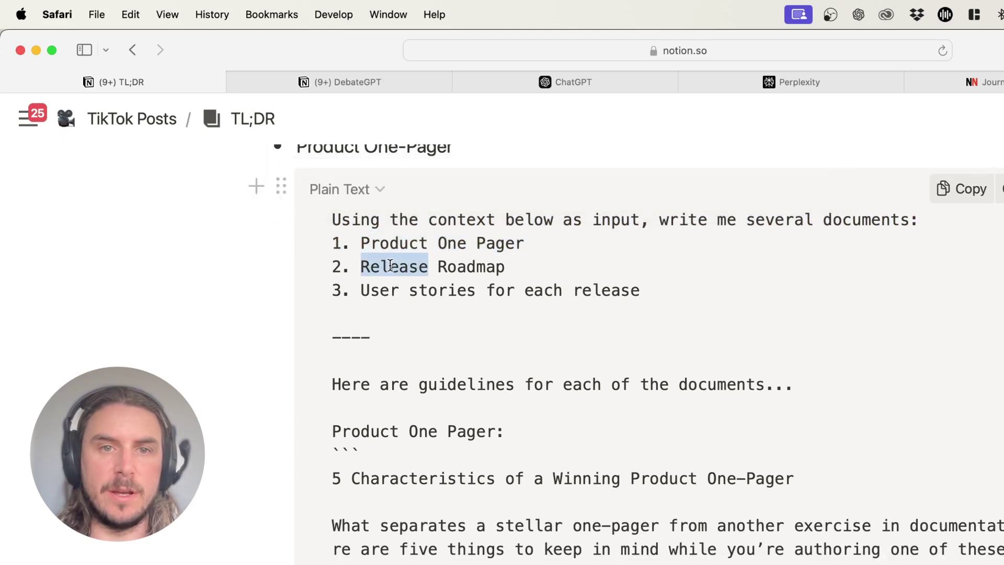
left_click(388, 290)
triple_click(388, 291)
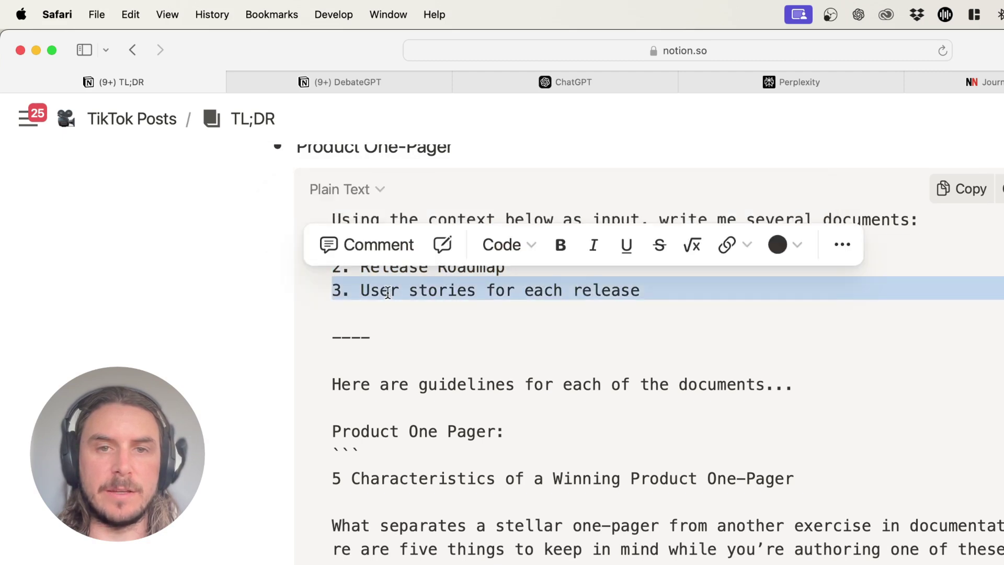
left_click(717, 291)
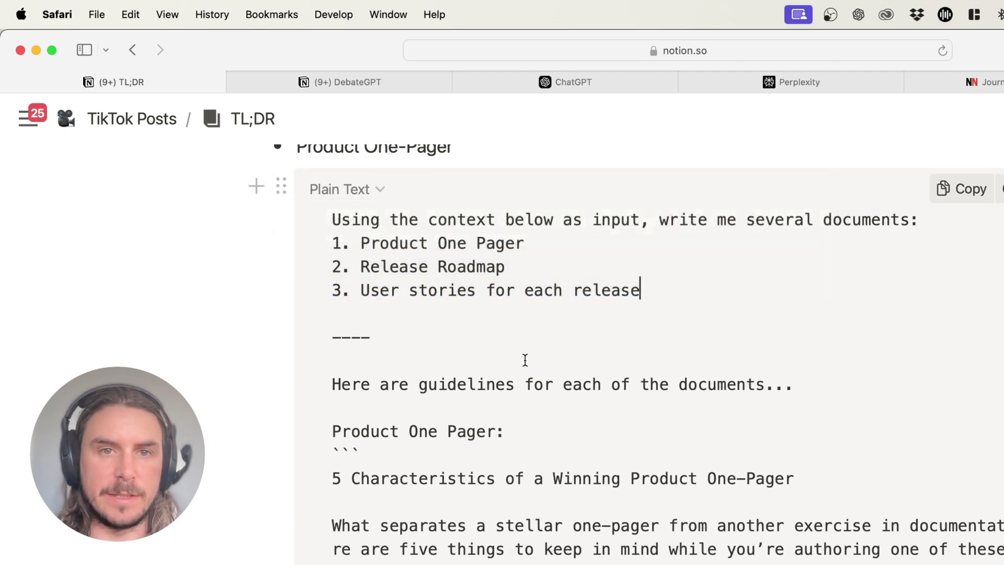
- Paste the copied document-writing prompt into the ChatGPT o1-preview chat and send it
left_click(613, 85)
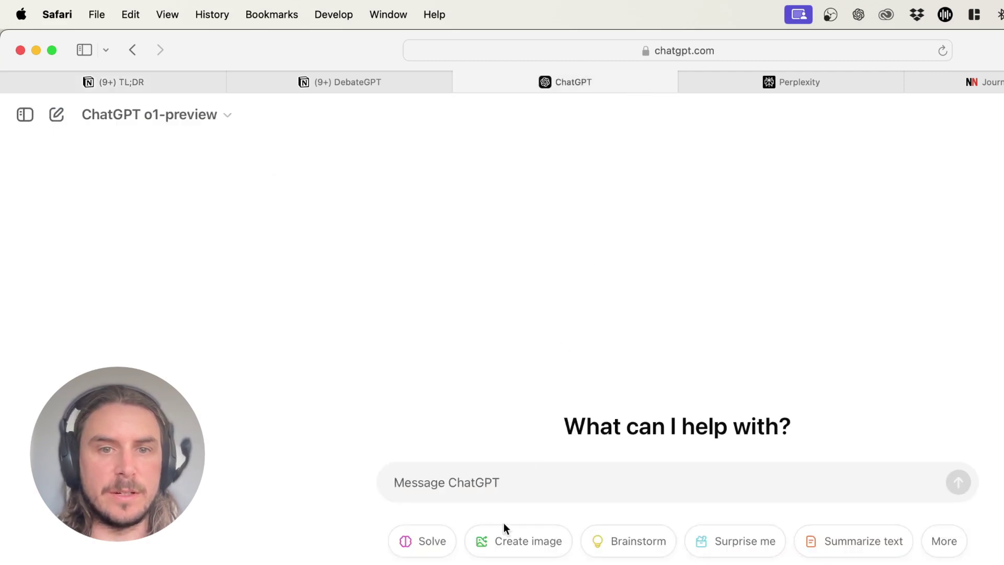
key("super+v")
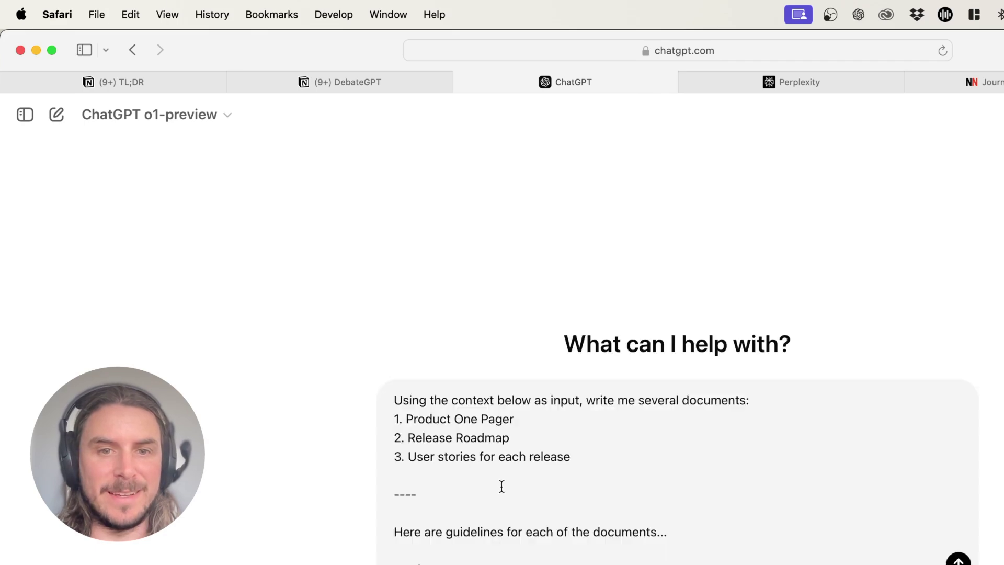
scroll(502, 486, "down", 20)
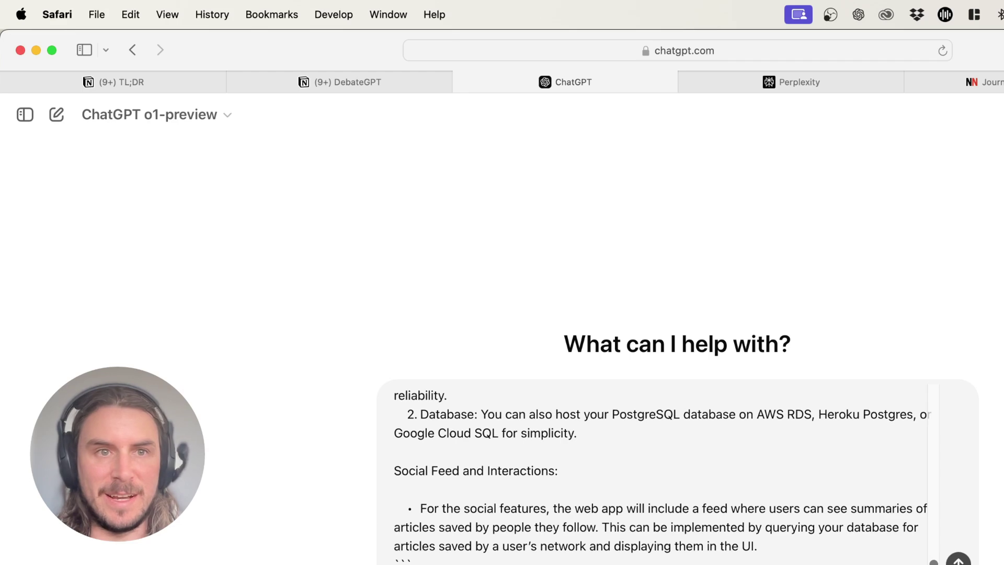
left_click(959, 560)
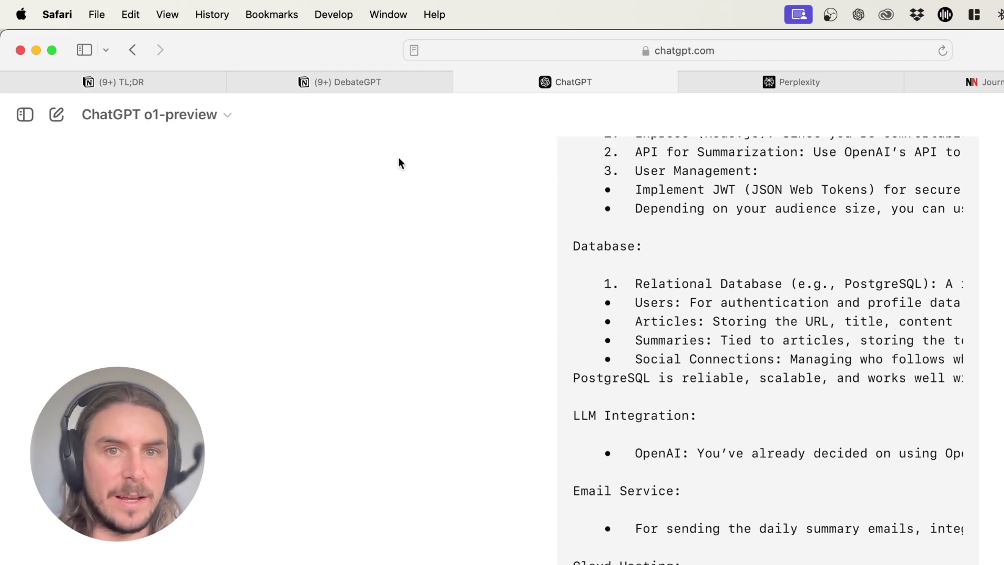
scroll(762, 444, "down", 1)
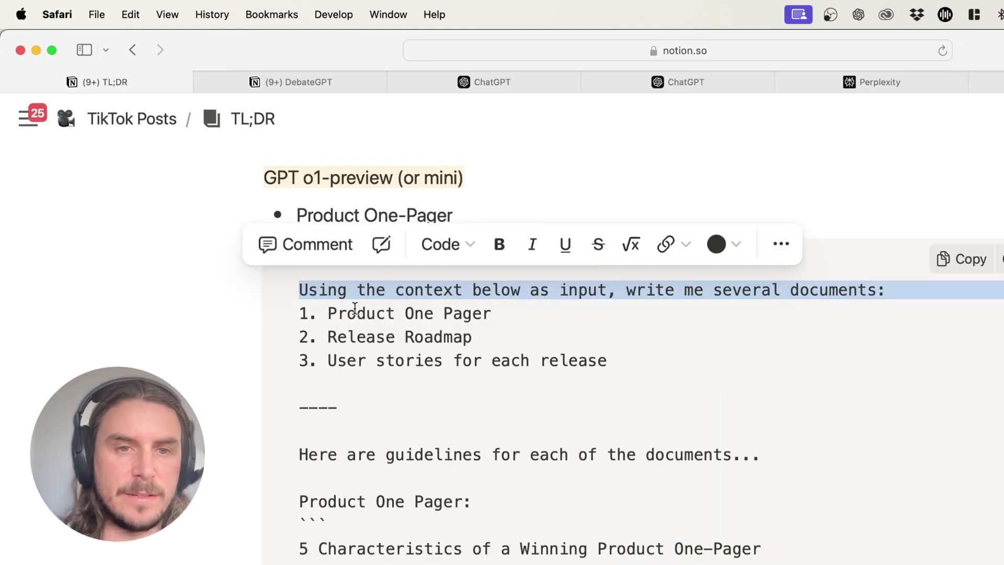
- Highlight the three requested documents and the One Pager, Release Roadmap and user-stories guidelines
triple_click(336, 316)
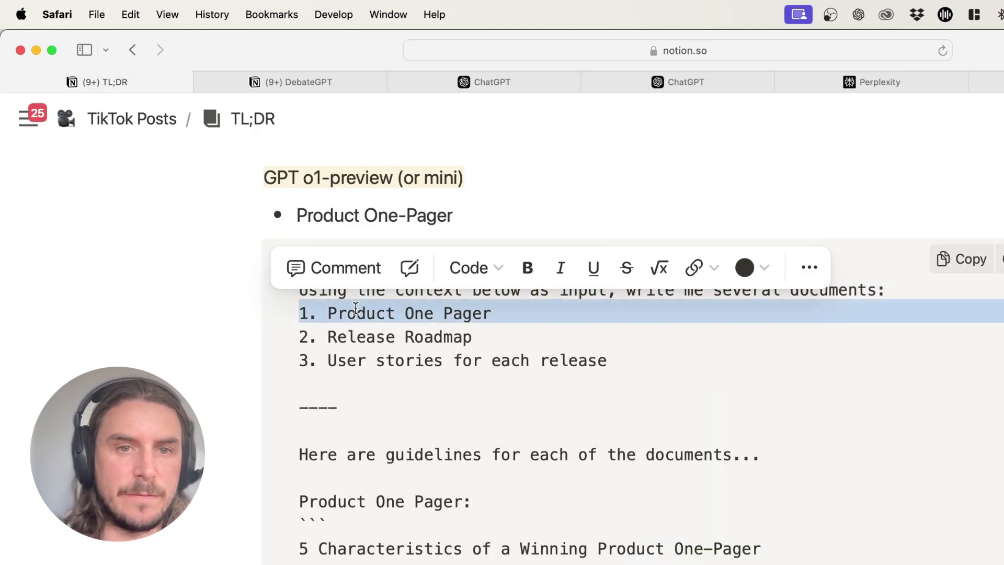
left_click_drag(328, 314, 663, 367)
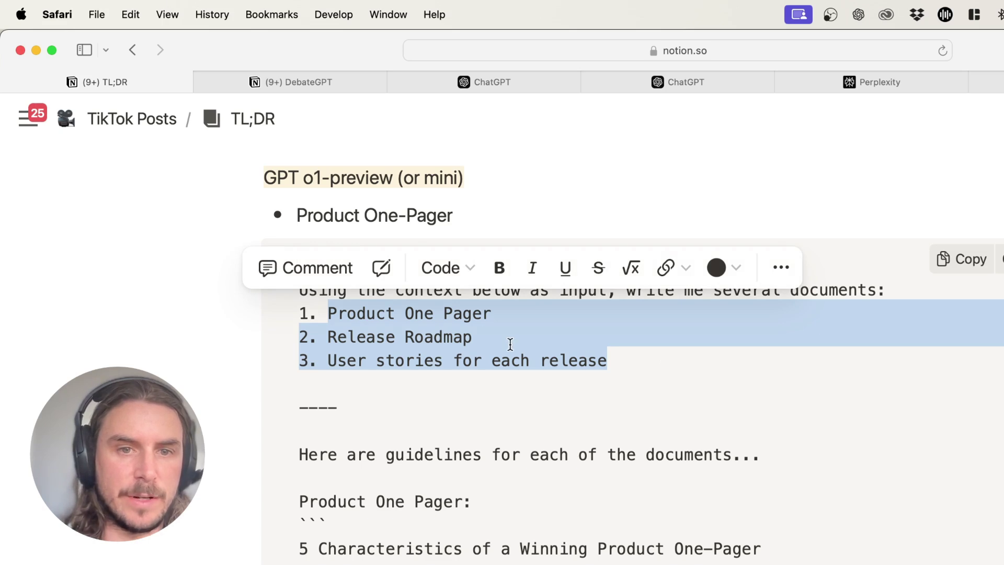
scroll(511, 344, "down", 4)
triple_click(457, 337)
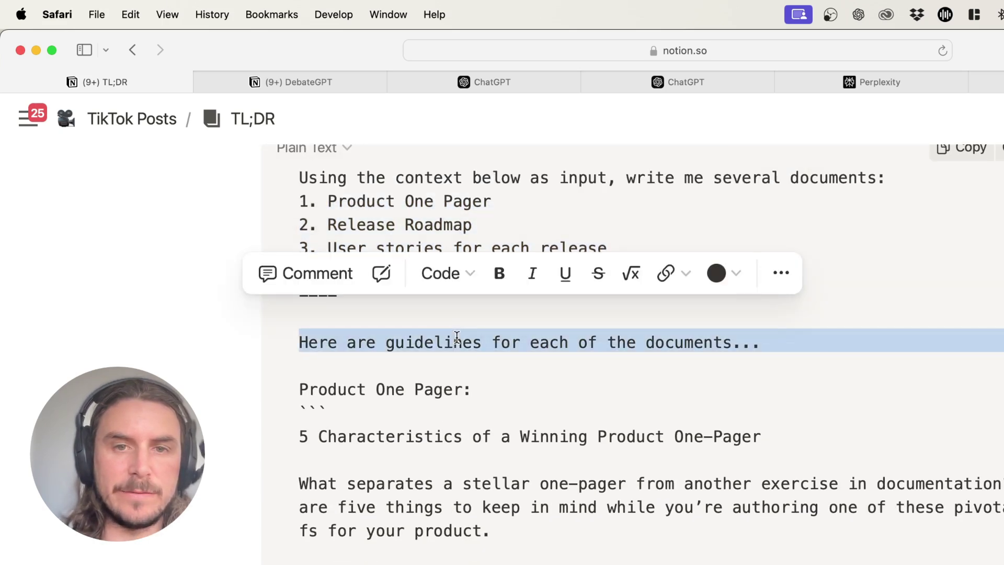
scroll(456, 337, "down", 5)
triple_click(313, 253)
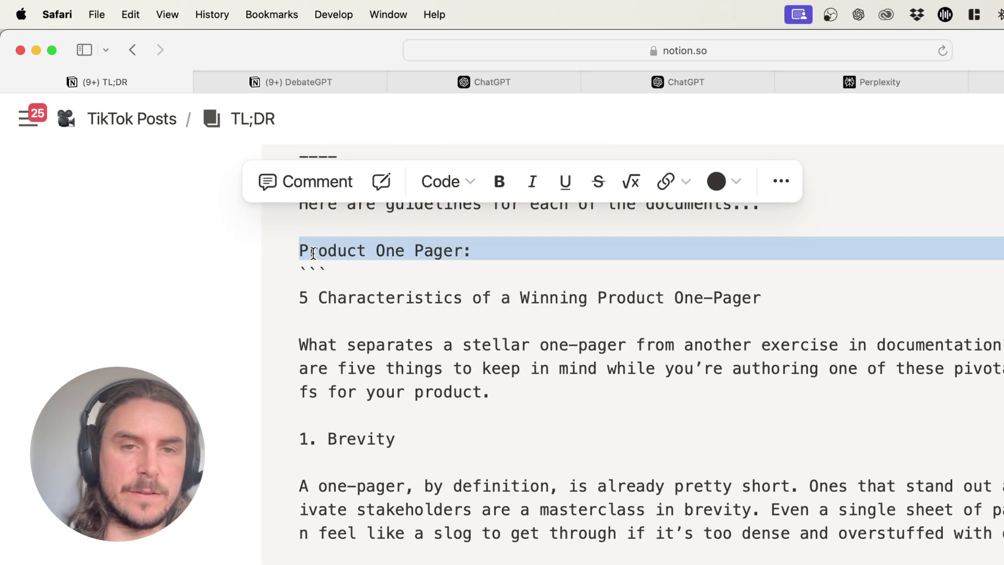
left_click_drag(302, 298, 523, 564)
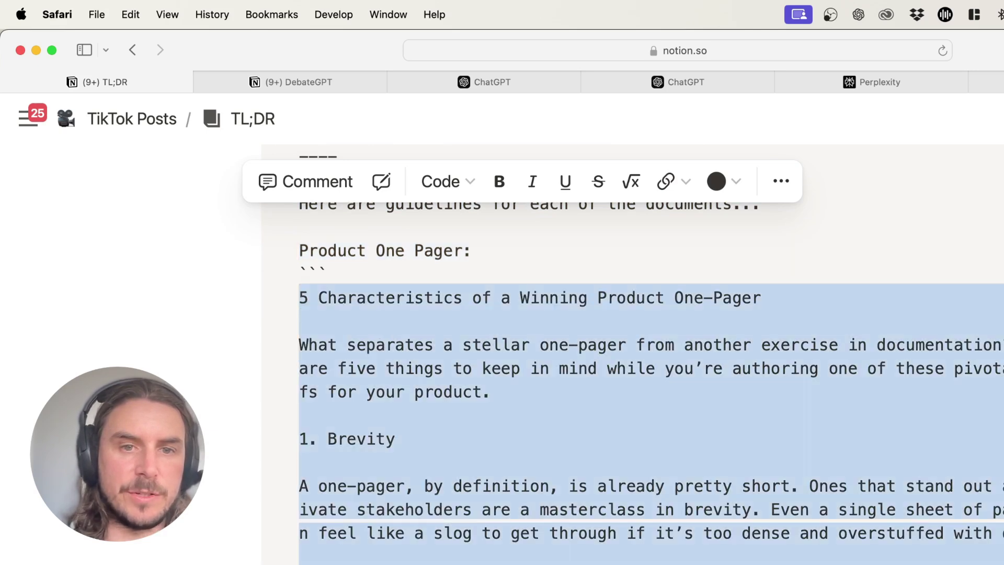
scroll(523, 366, "down", 20)
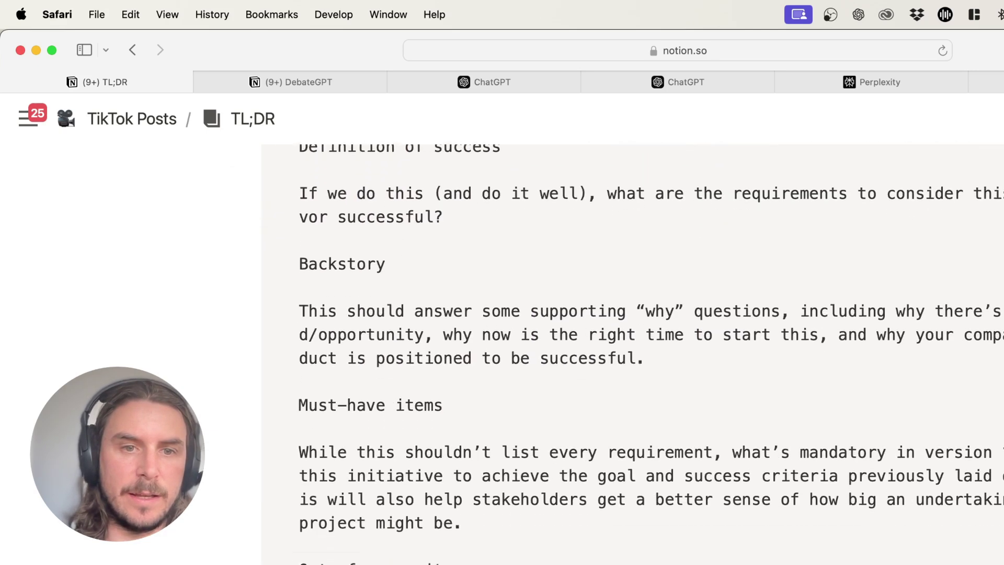
scroll(343, 503, "down", 16)
triple_click(342, 499)
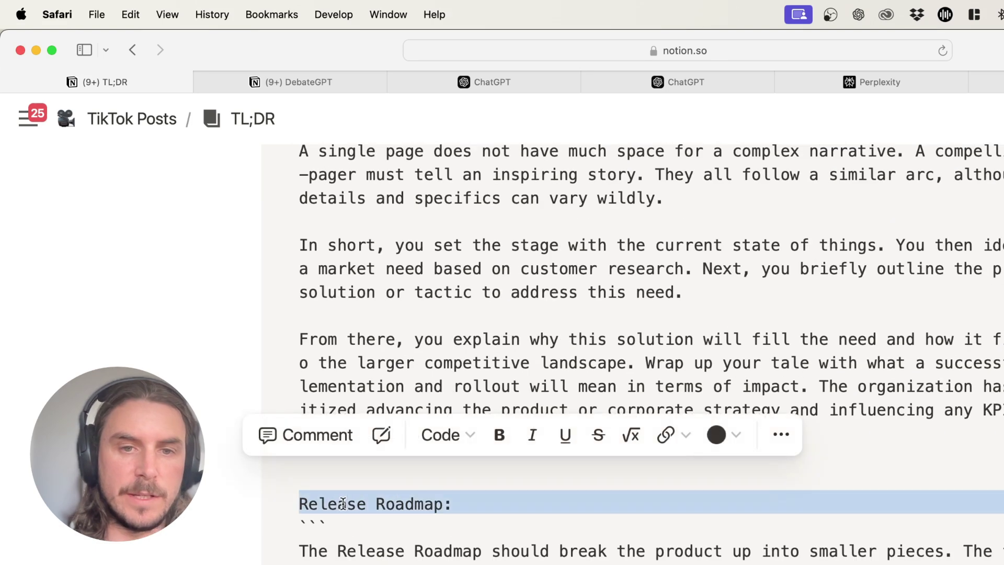
scroll(342, 503, "down", 3)
triple_click(340, 411)
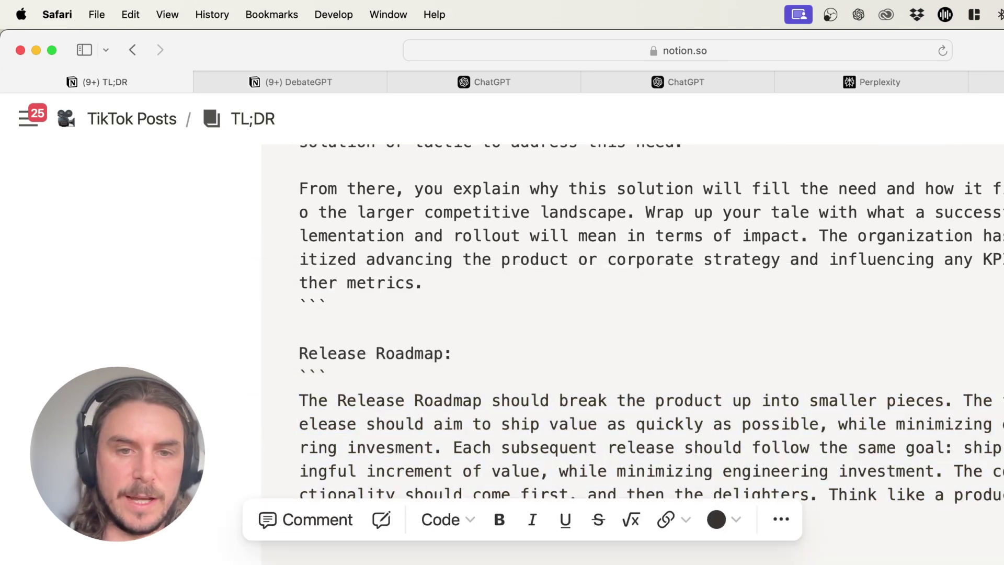
scroll(342, 366, "down", 8)
triple_click(342, 212)
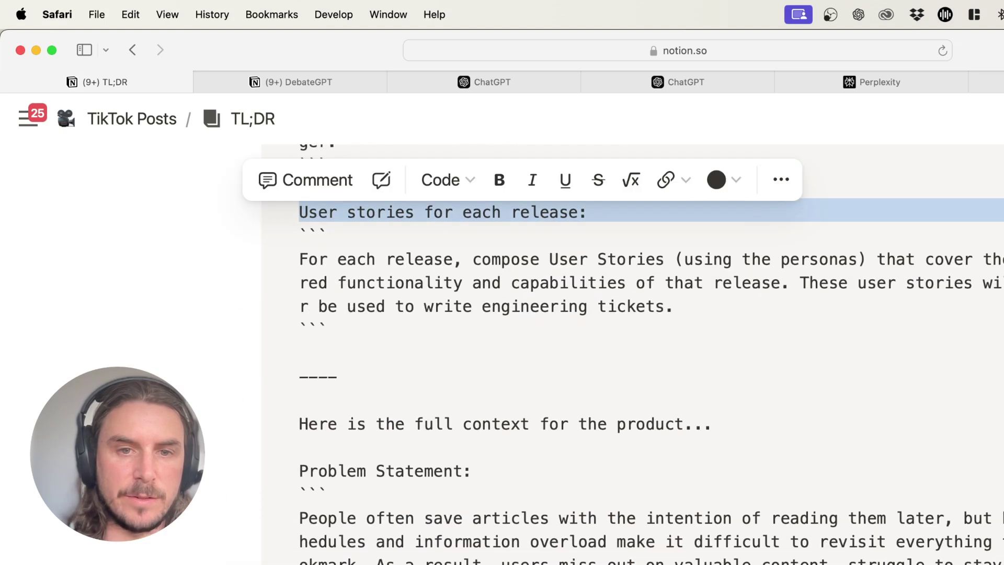
- Highlight the product context headings: Problem Statement, Solution Statement, Personas and Competitive analysis
triple_click(438, 422)
scroll(439, 419, "down", 5)
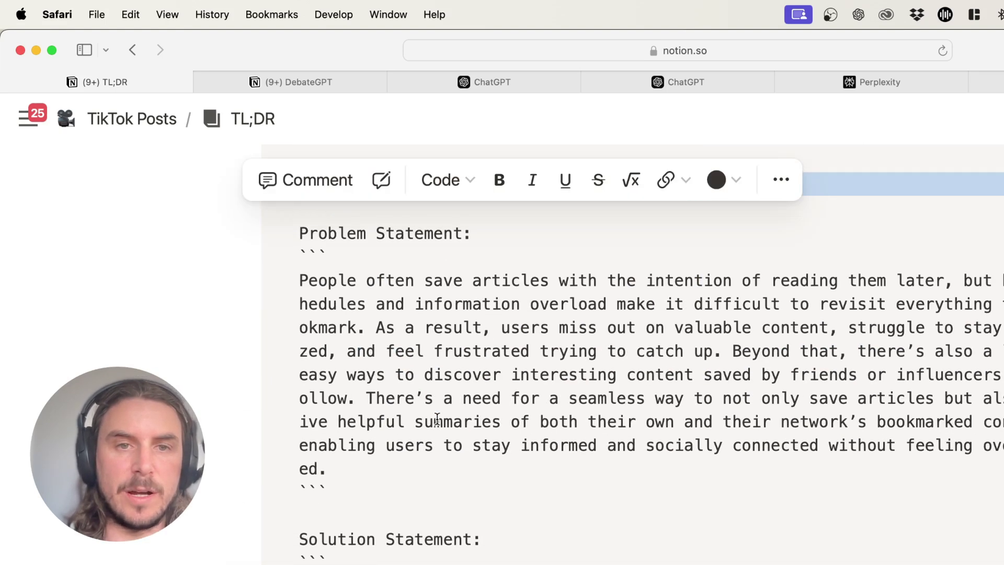
left_click(462, 370)
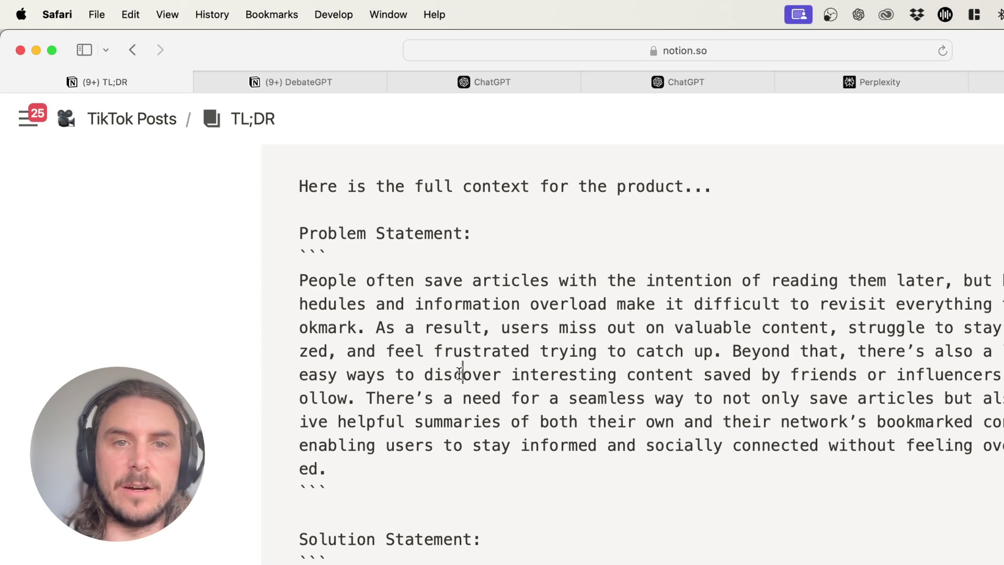
triple_click(339, 231)
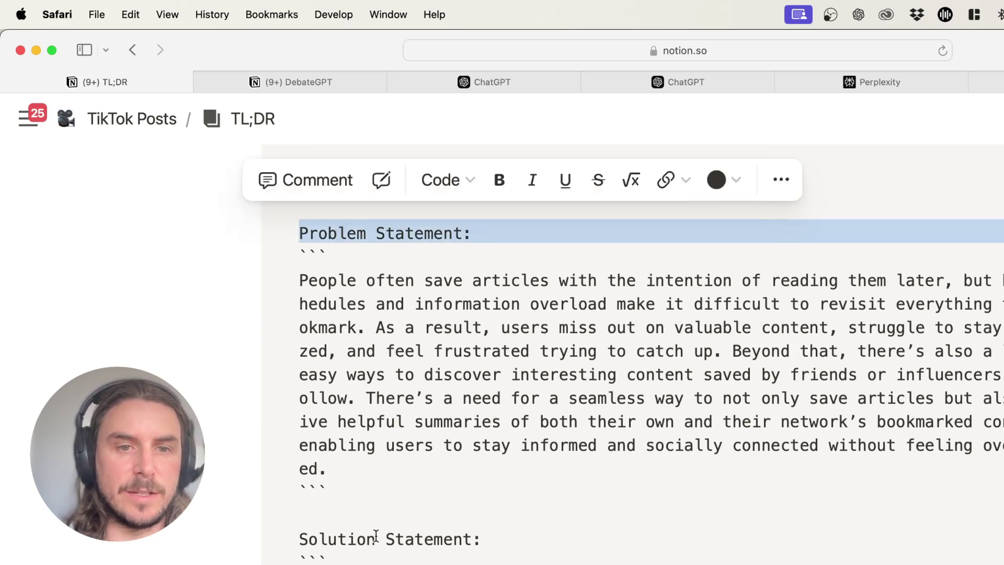
triple_click(350, 537)
scroll(351, 528, "down", 8)
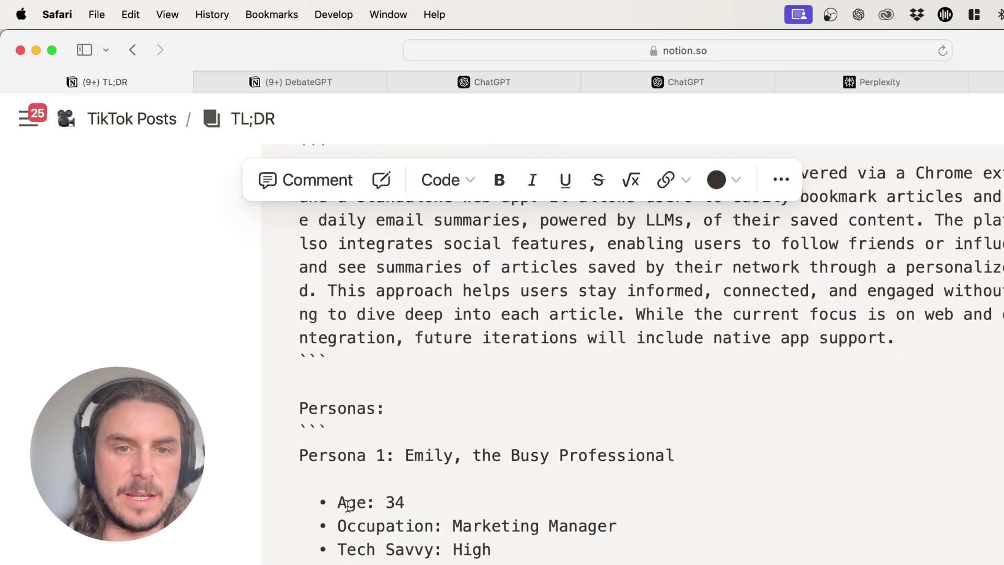
triple_click(335, 407)
scroll(333, 402, "down", 15)
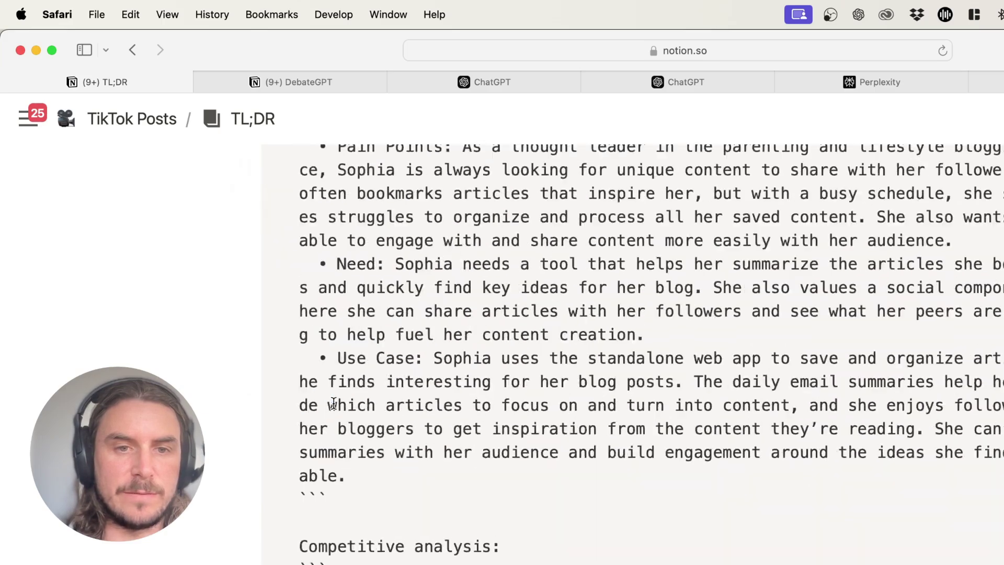
scroll(335, 470, "up", 10)
triple_click(338, 533)
scroll(338, 541, "down", 15)
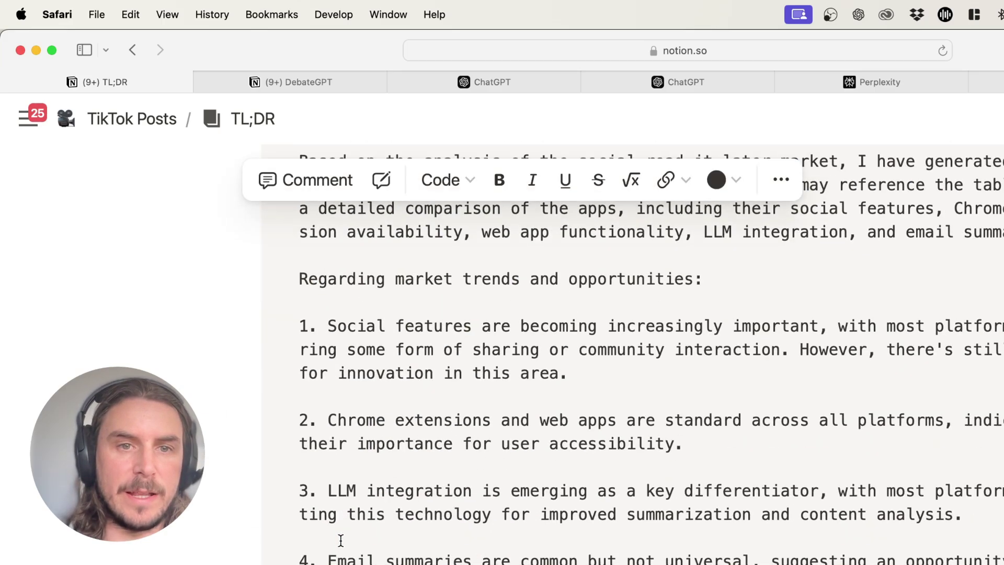
scroll(340, 540, "down", 15)
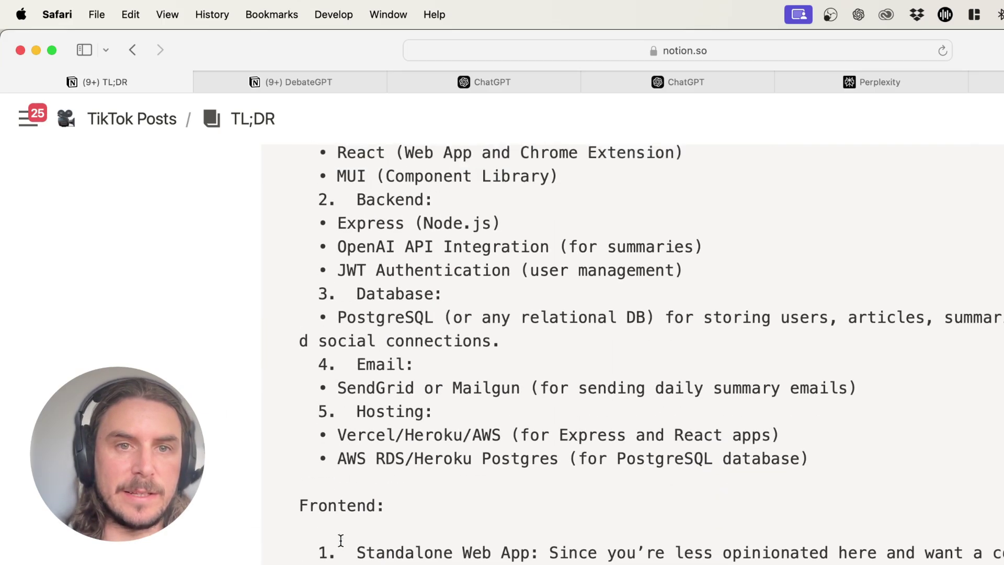
scroll(341, 540, "up", 3)
scroll(340, 539, "up", 2)
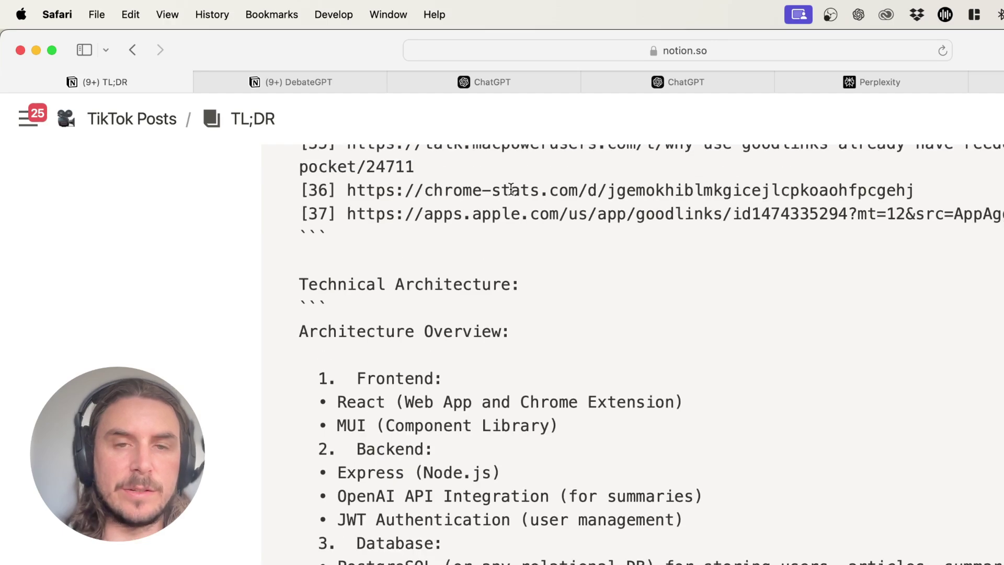
- Scroll through both o1-preview responses' user stories up to Release 5, zooming in the text
left_click(482, 84)
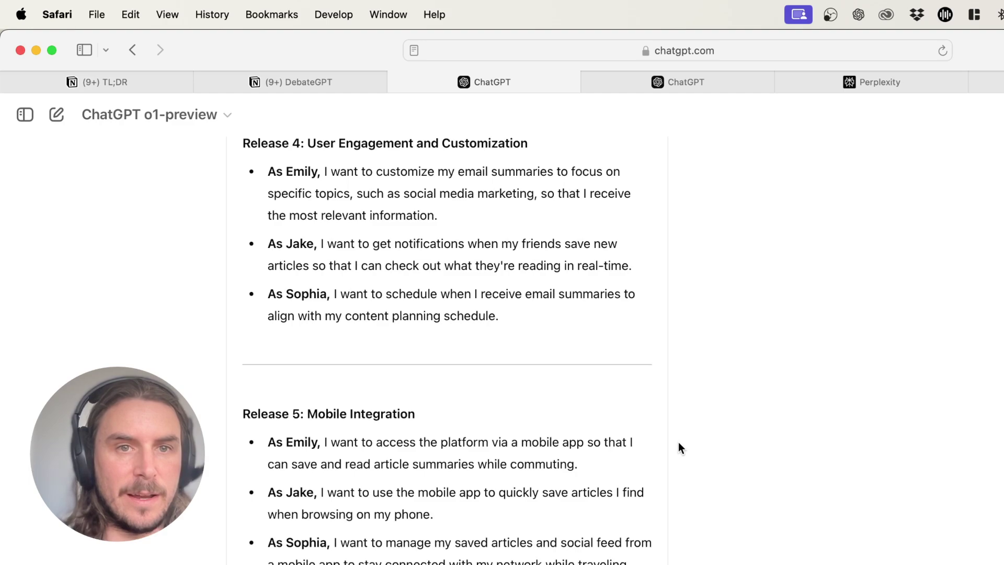
scroll(679, 441, "up", 10)
scroll(678, 441, "up", 10)
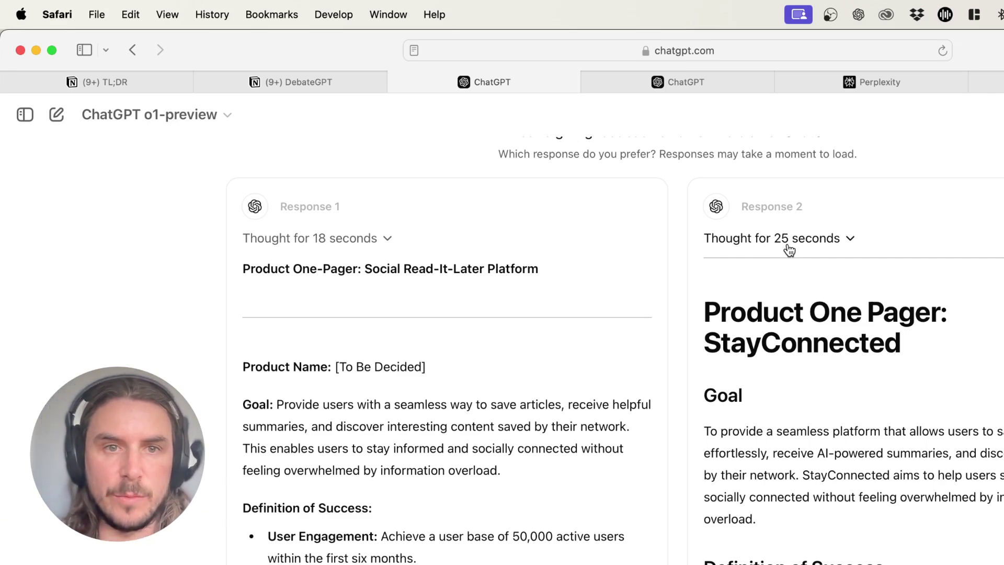
scroll(789, 250, "down", 20)
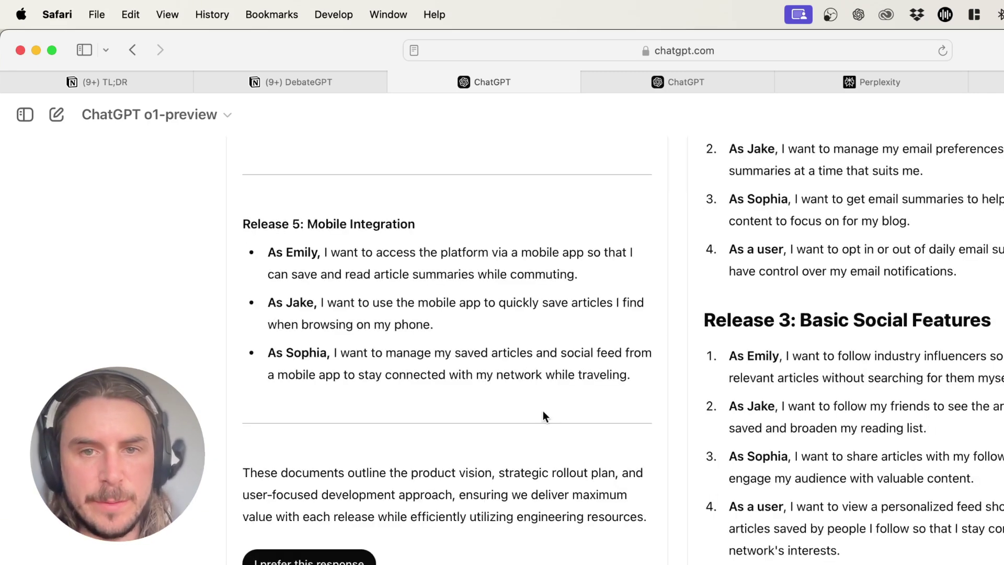
scroll(882, 445, "down", 15)
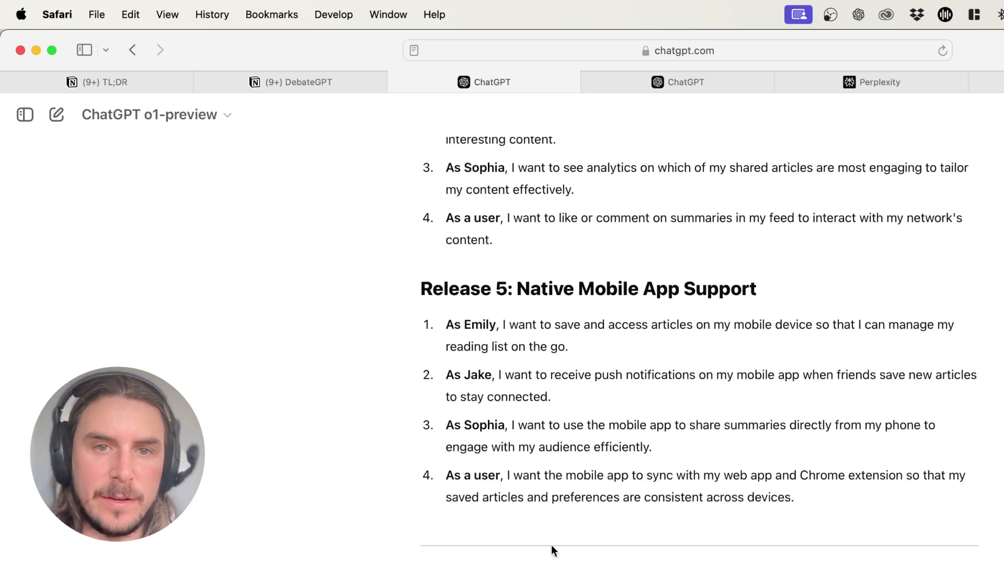
key("super+equal")
key("super+equal")
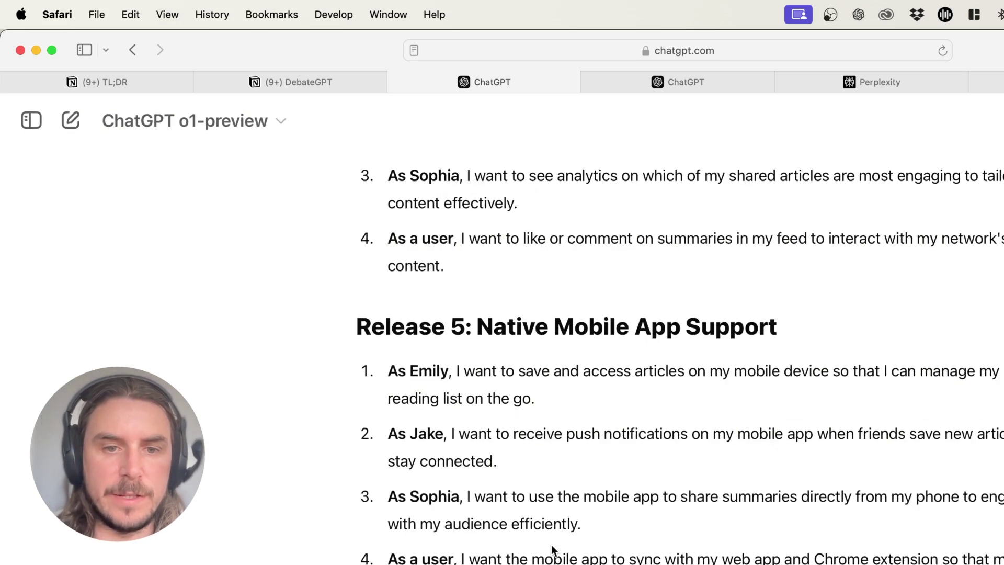
key("super+1")
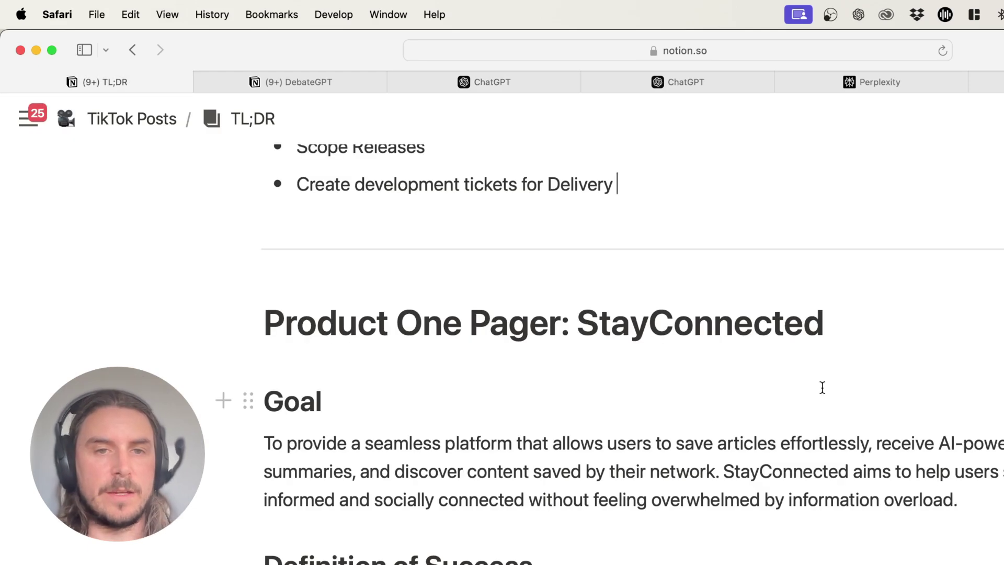
scroll(822, 387, "down", 2)
left_click(852, 213)
key("Escape")
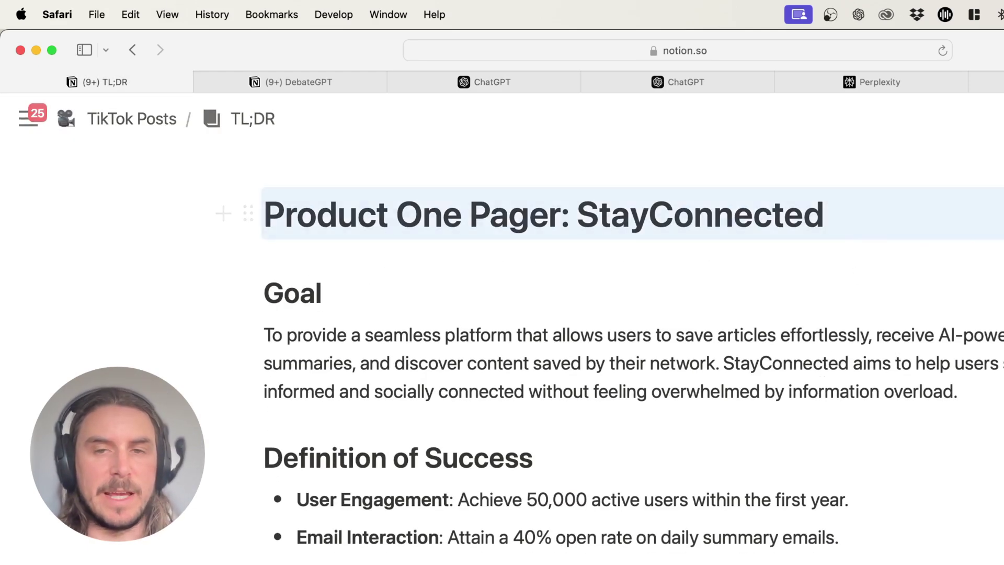
key("shift+alt+Left")
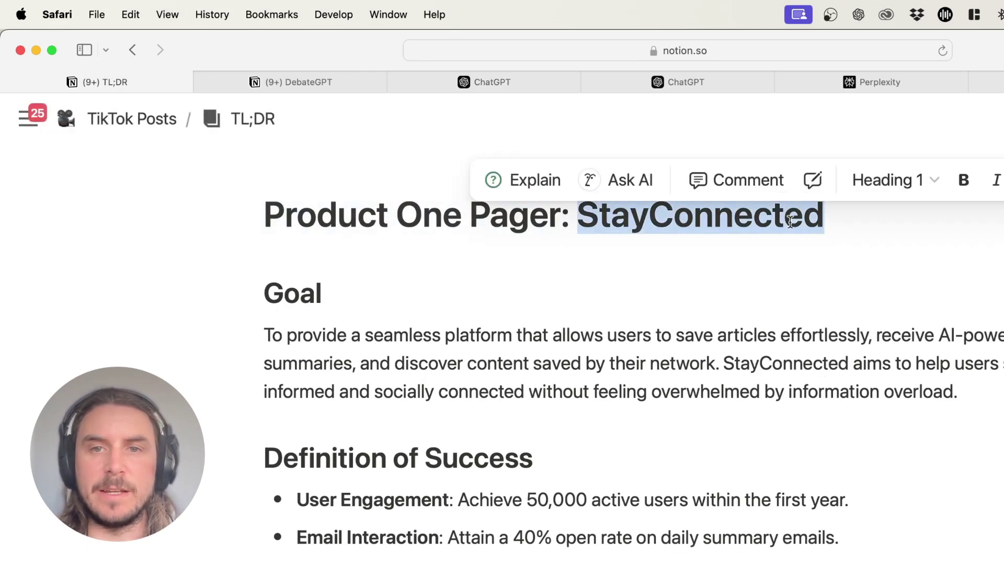
key("Right")
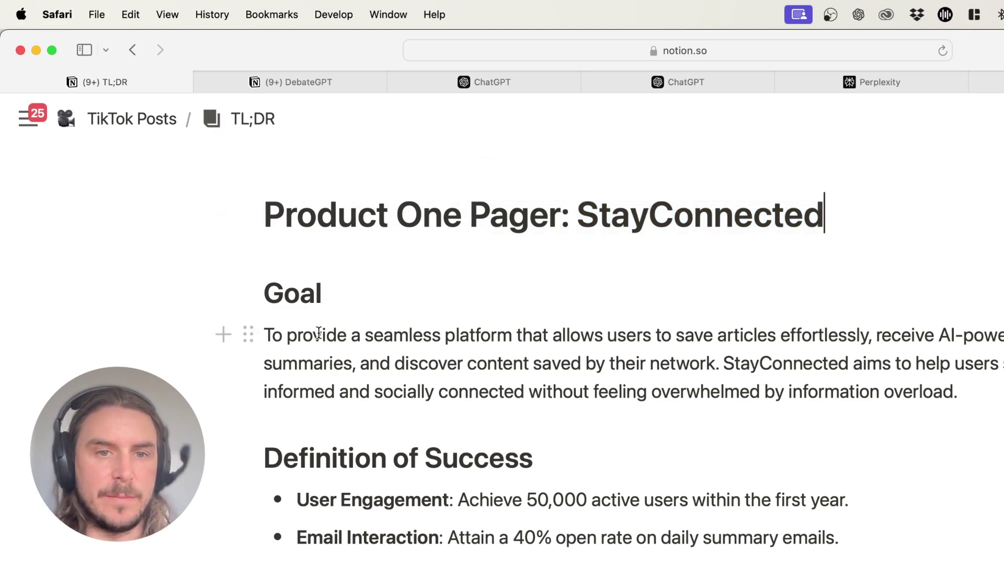
scroll(318, 333, "down", 3)
scroll(319, 333, "down", 1)
left_click_drag(279, 366, 408, 544)
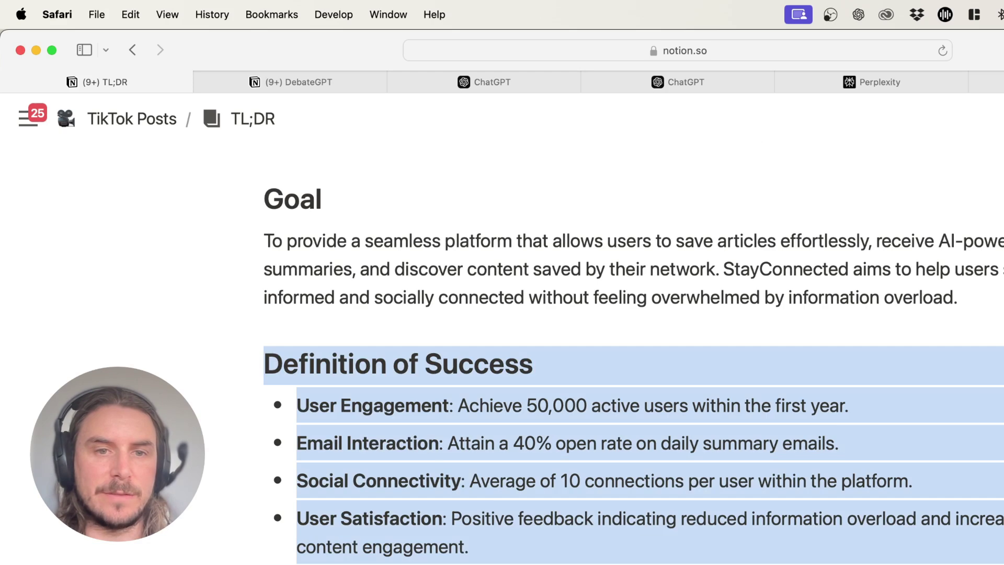
triple_click(418, 405)
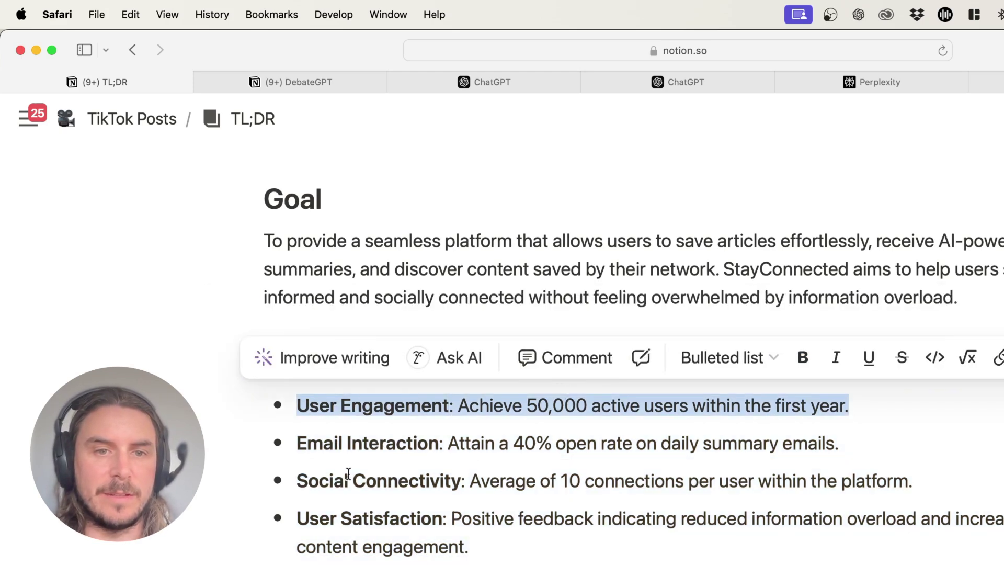
left_click_drag(311, 518, 504, 518)
left_click(599, 518)
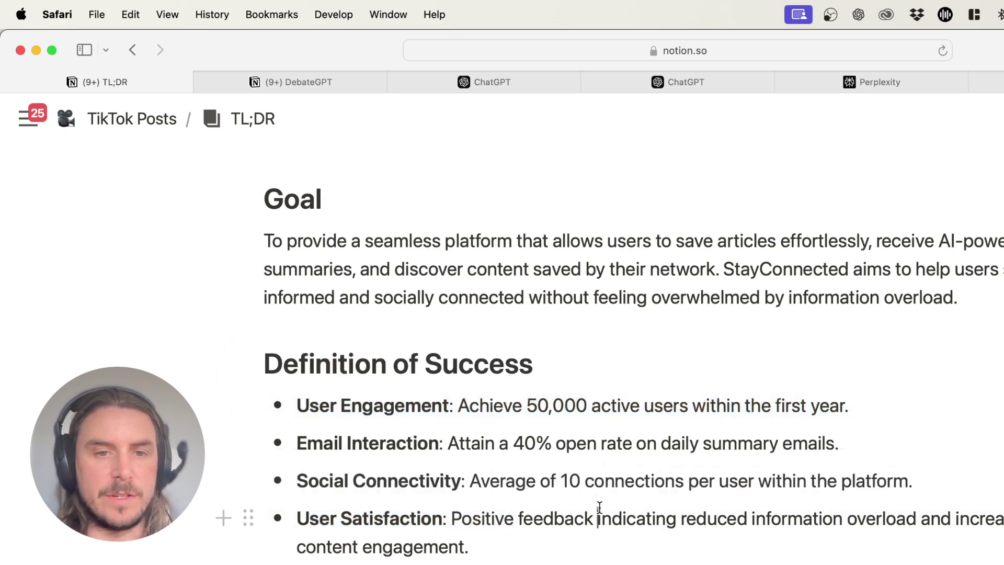
scroll(599, 507, "down", 8)
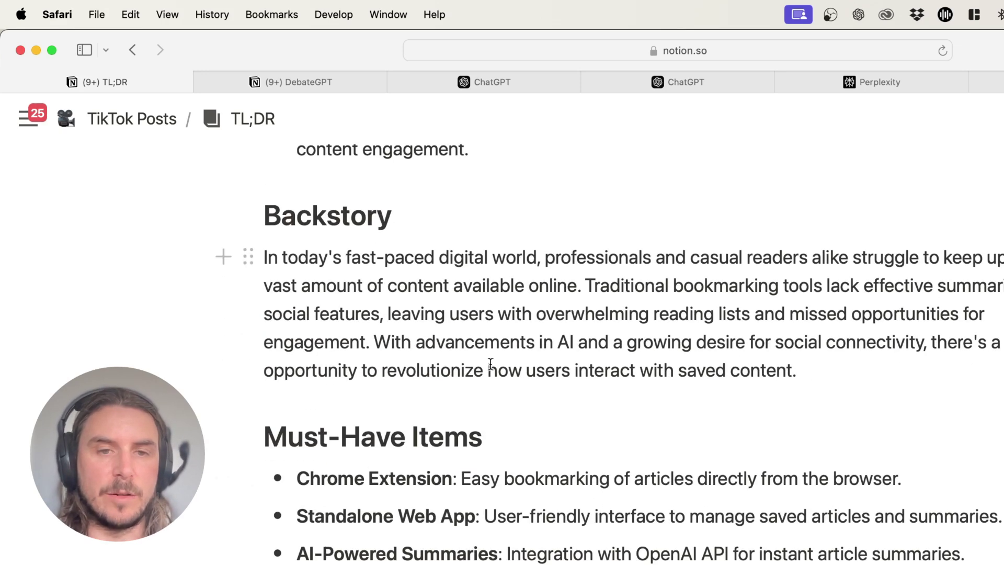
scroll(490, 364, "down", 3)
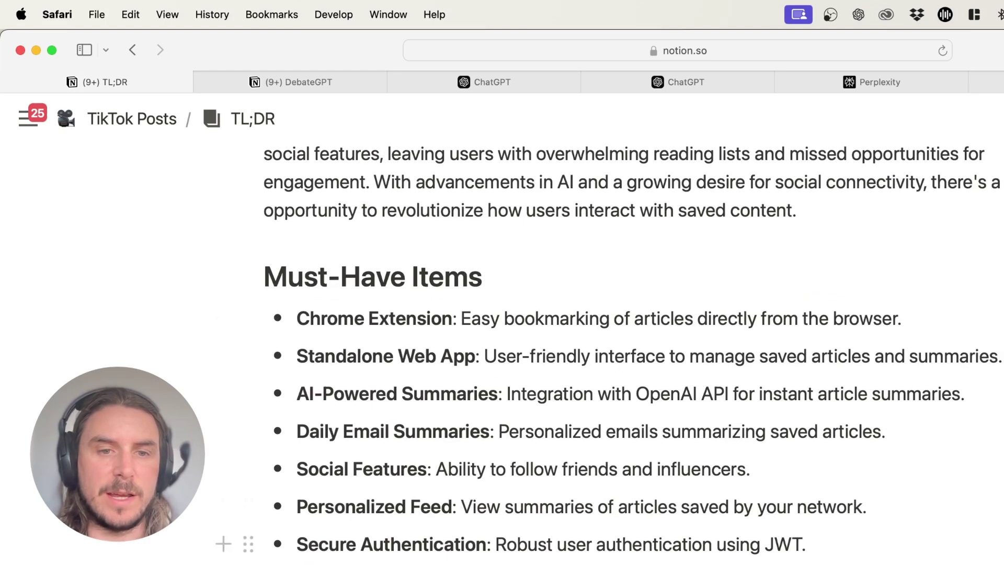
scroll(627, 367, "down", 5)
left_click_drag(285, 329, 520, 329)
scroll(627, 366, "down", 1)
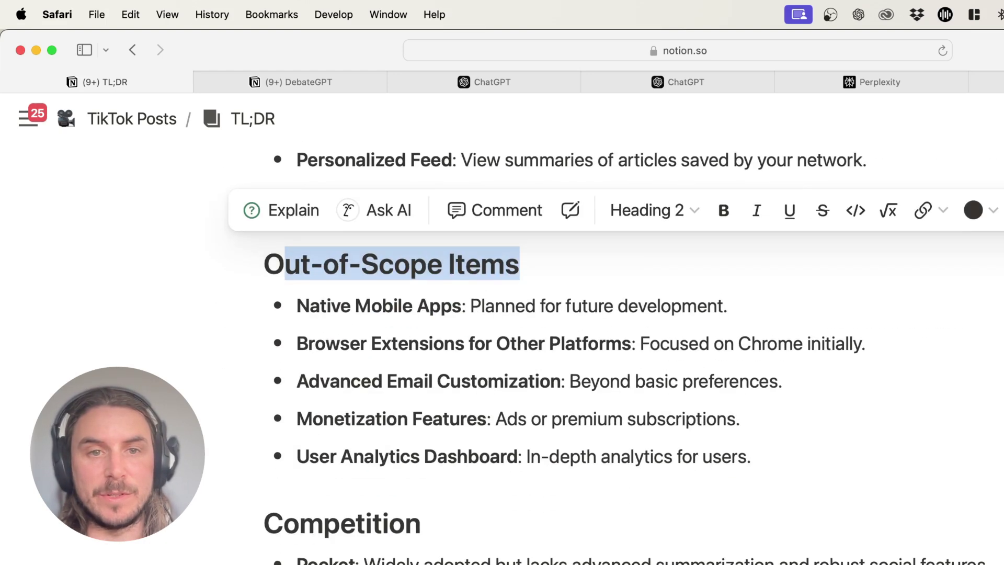
left_click(547, 262)
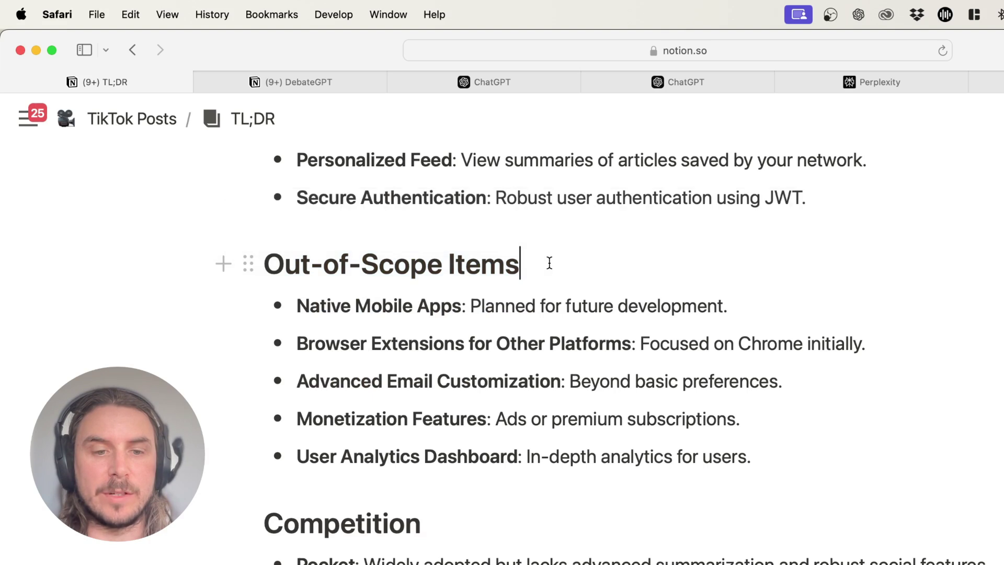
key("Escape")
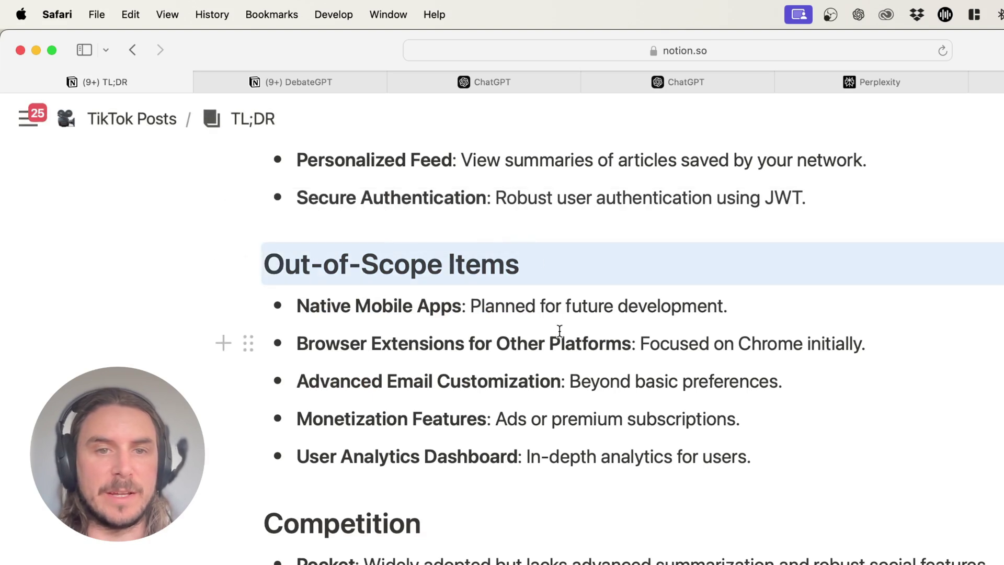
key("Down")
key("Down")
key("Down")
key("Down")
scroll(616, 319, "down", 2)
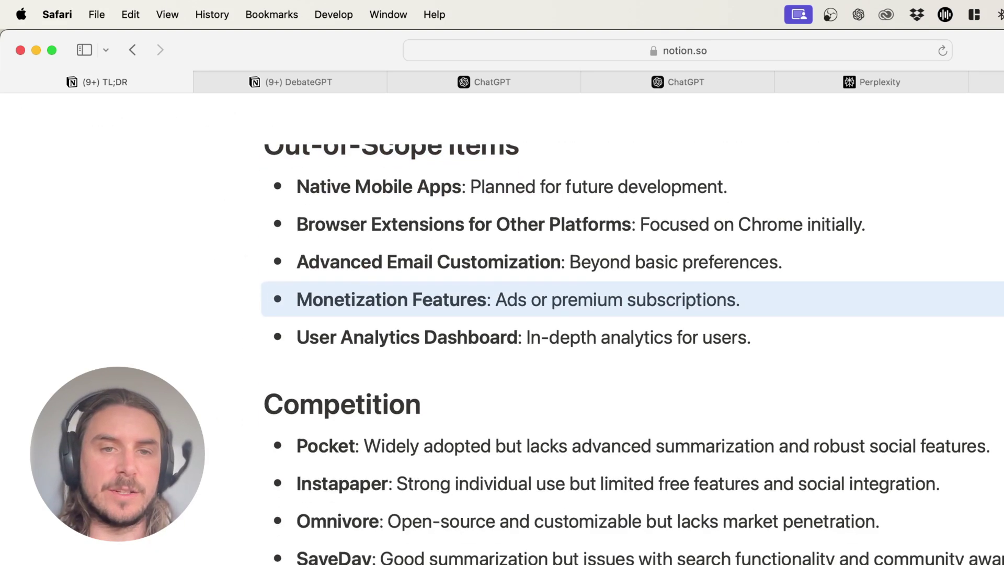
scroll(632, 354, "up", 1)
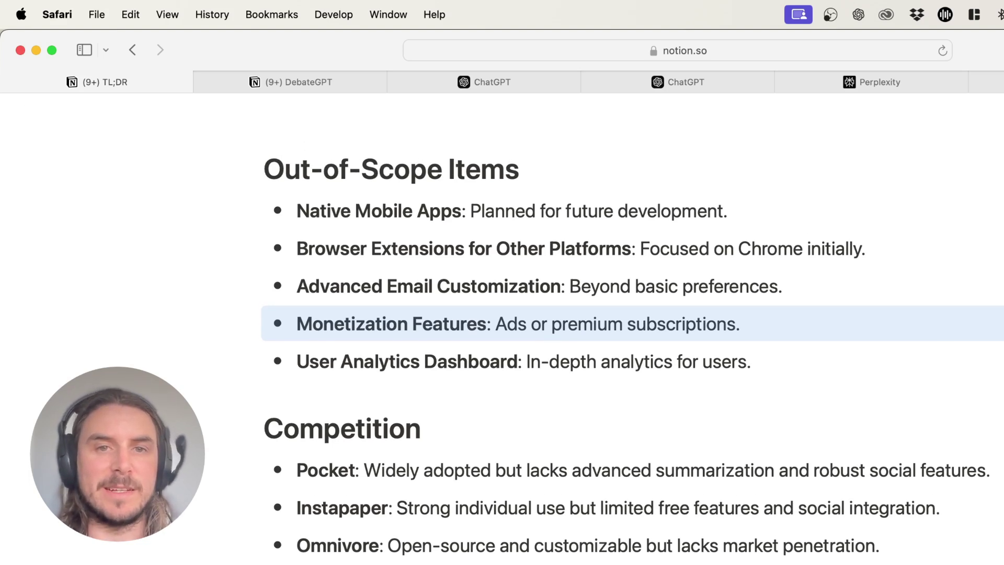
scroll(718, 364, "up", 15)
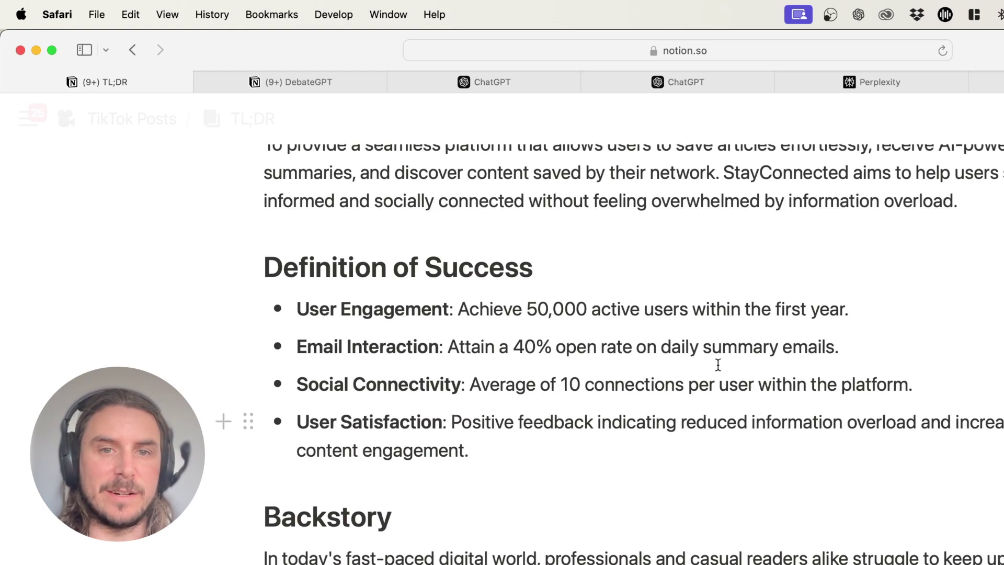
key("Escape")
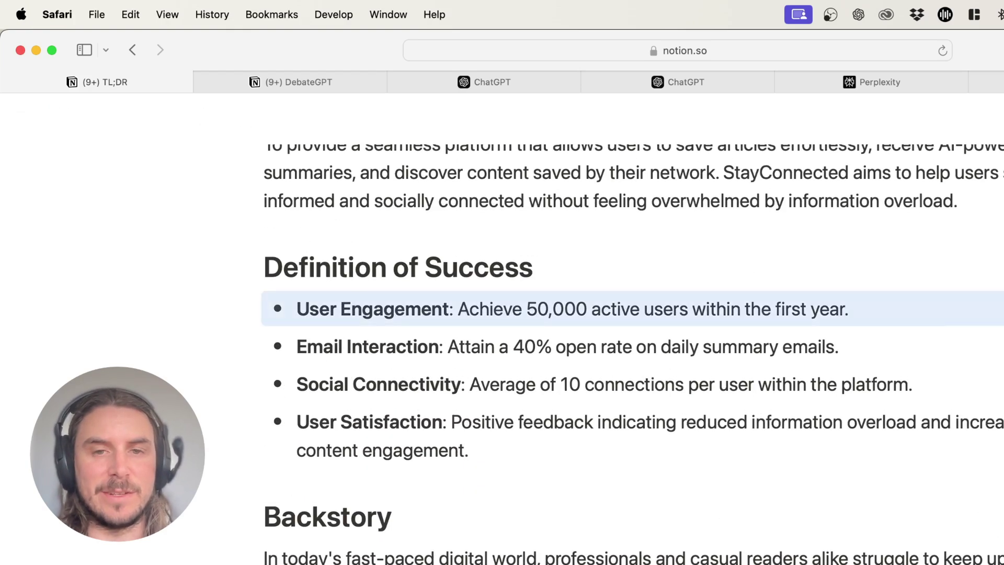
scroll(808, 449, "down", 10)
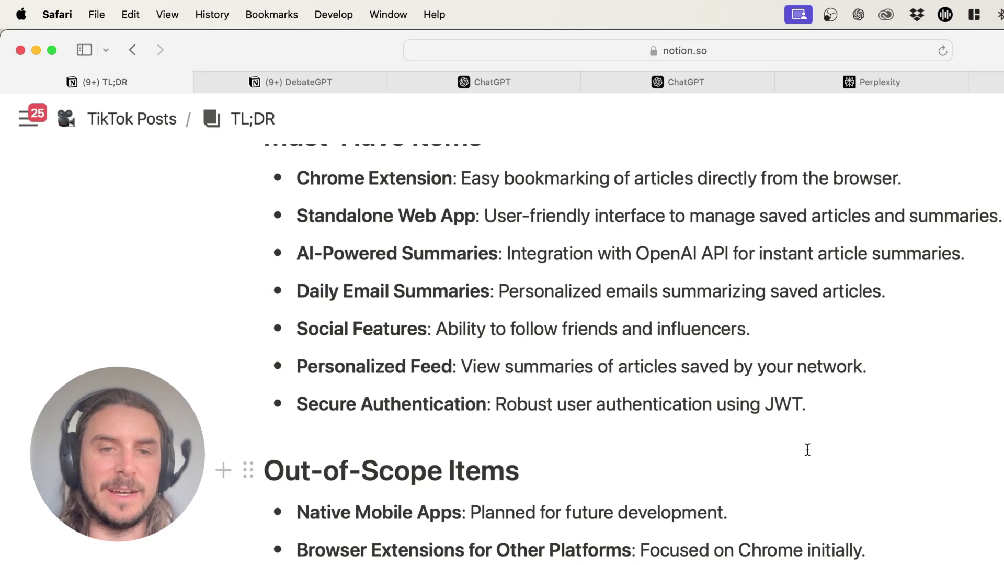
scroll(808, 449, "down", 5)
scroll(807, 450, "down", 5)
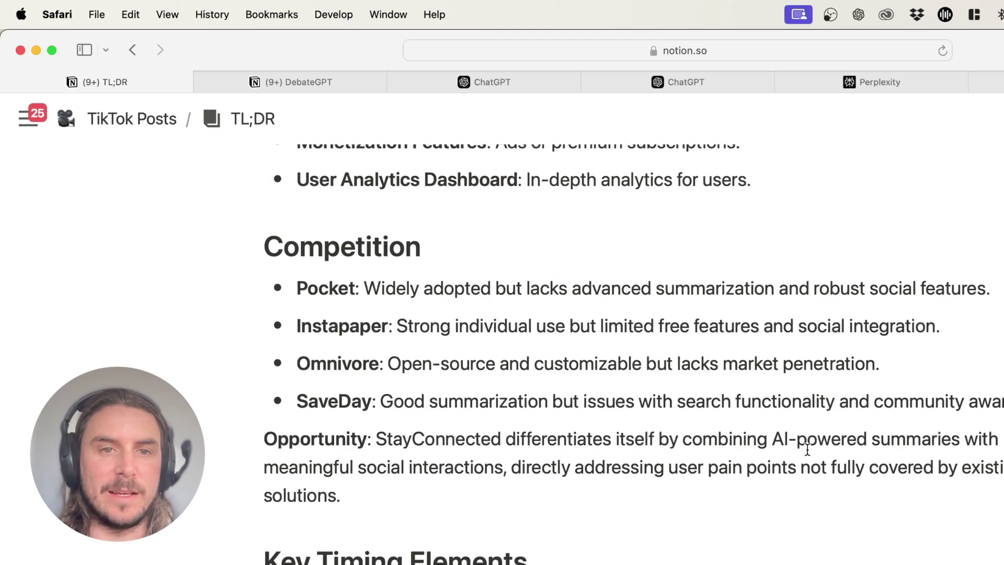
left_click_drag(399, 287, 528, 381)
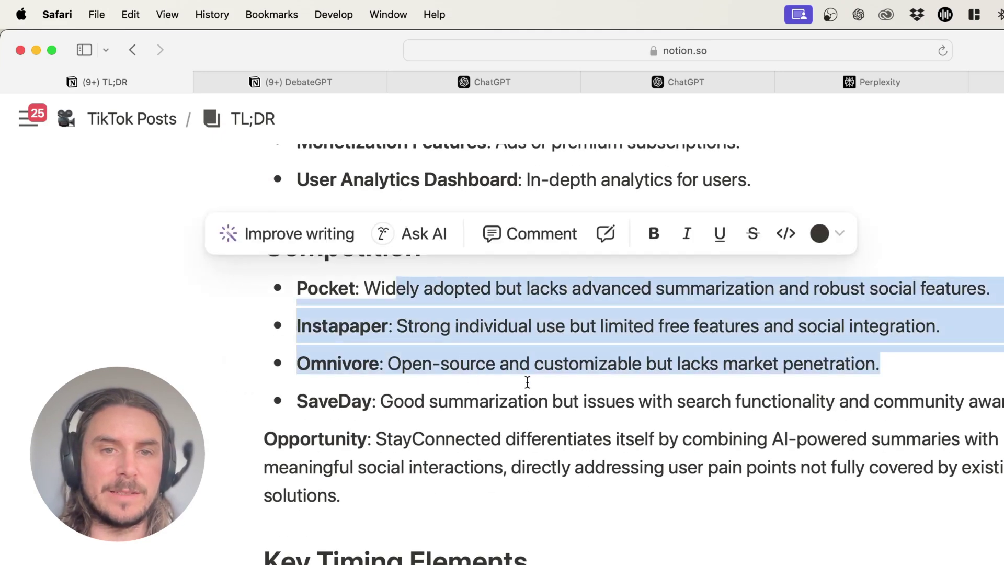
left_click(539, 390)
scroll(540, 386, "down", 5)
scroll(539, 386, "down", 3)
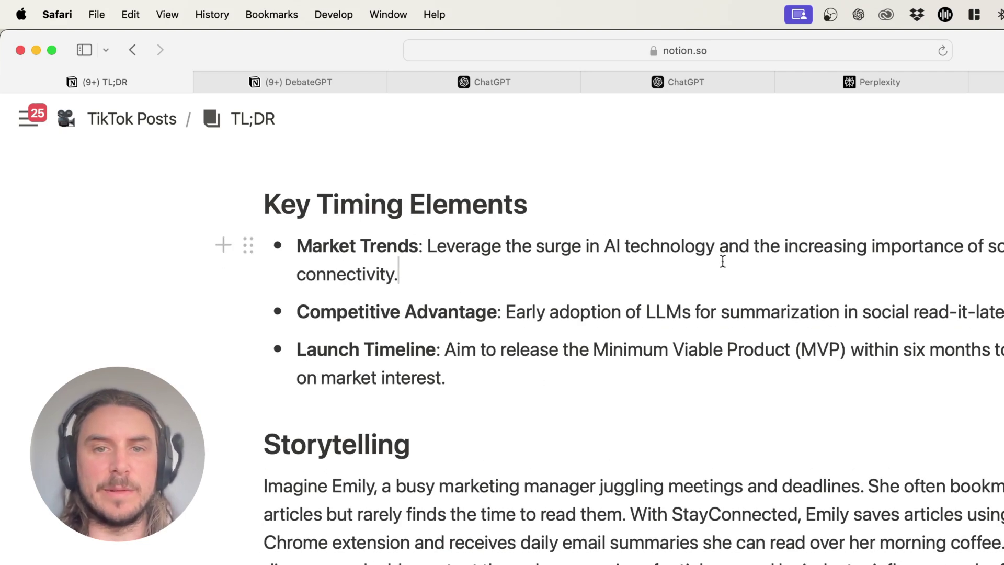
left_click_drag(605, 316, 815, 315)
left_click(781, 315)
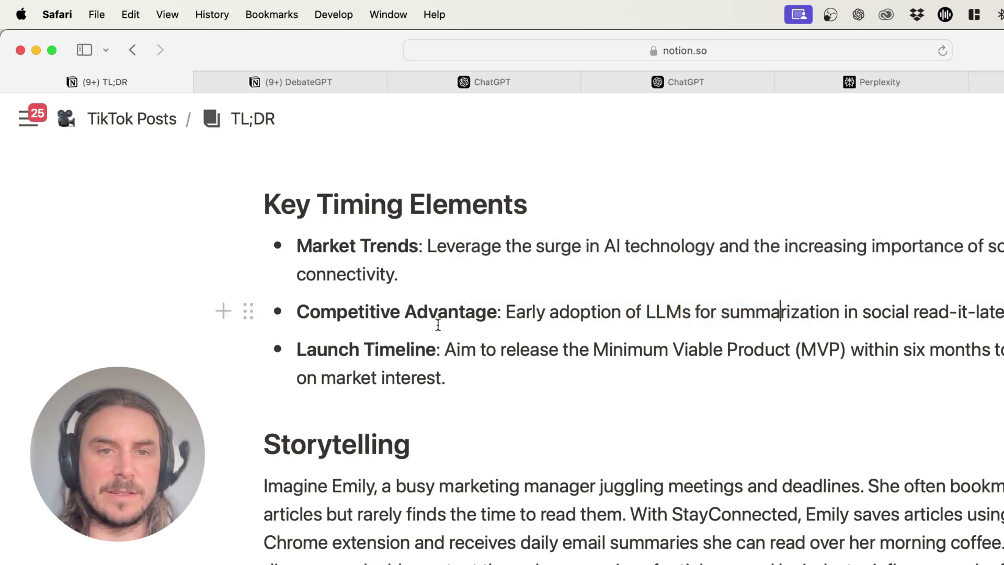
scroll(438, 325, "down", 4)
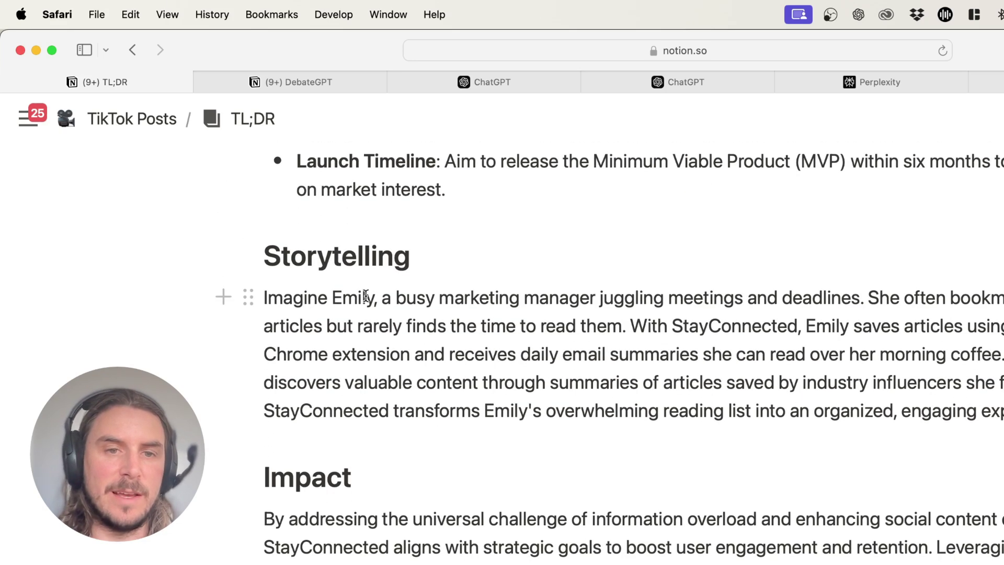
scroll(364, 510, "down", 5)
scroll(363, 510, "down", 5)
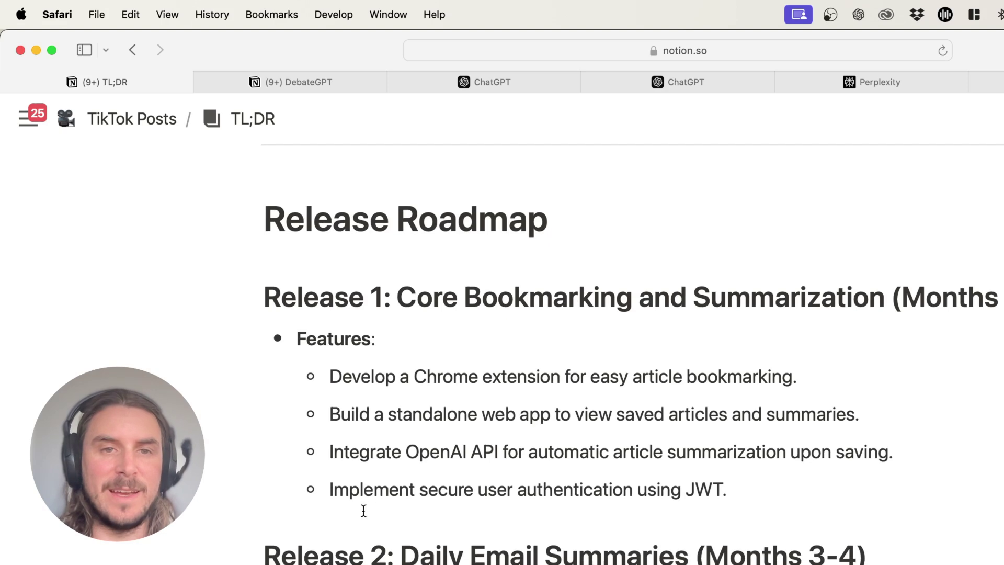
scroll(364, 510, "down", 2)
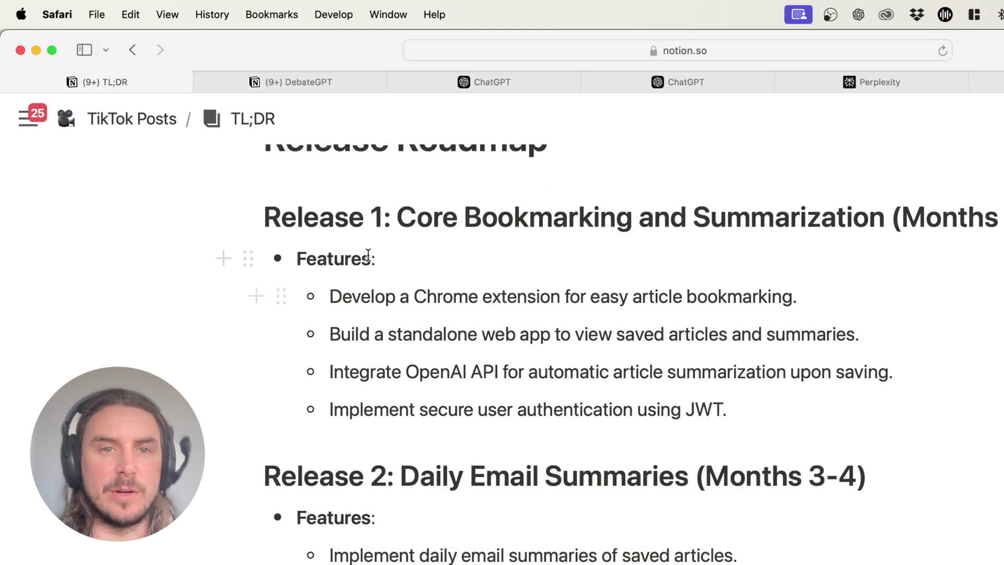
scroll(369, 335, "down", 13)
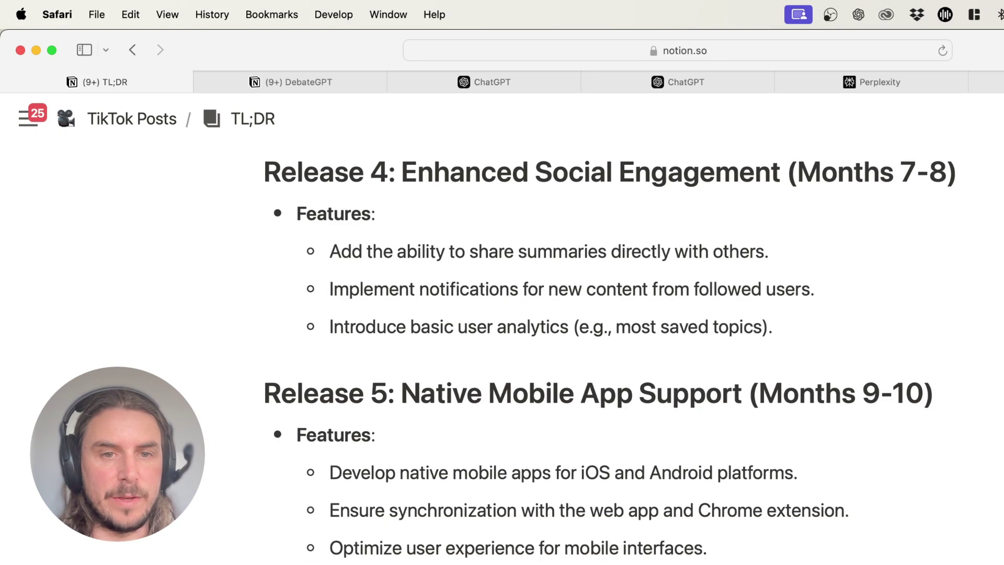
scroll(369, 335, "up", 4)
scroll(442, 364, "up", 12)
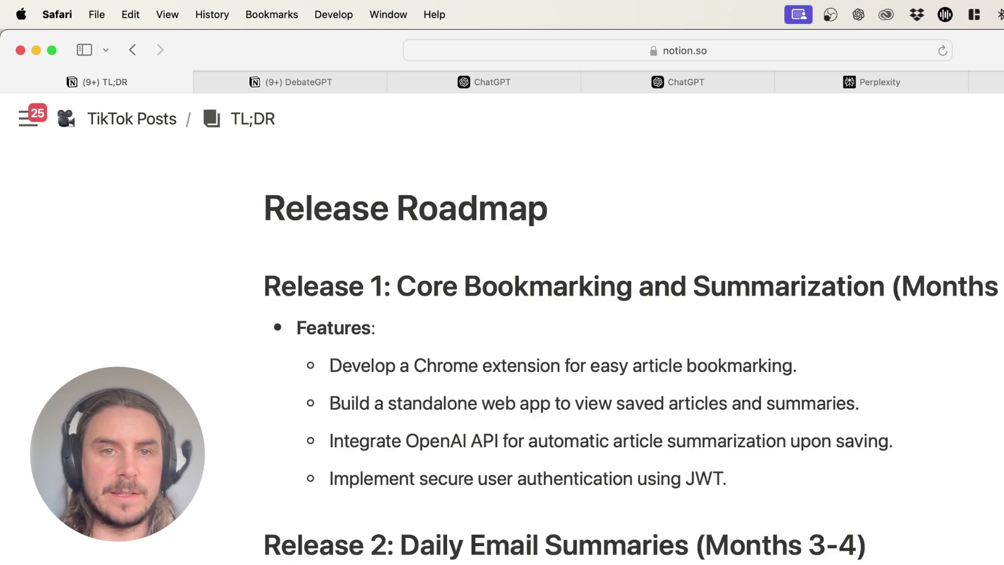
triple_click(435, 330)
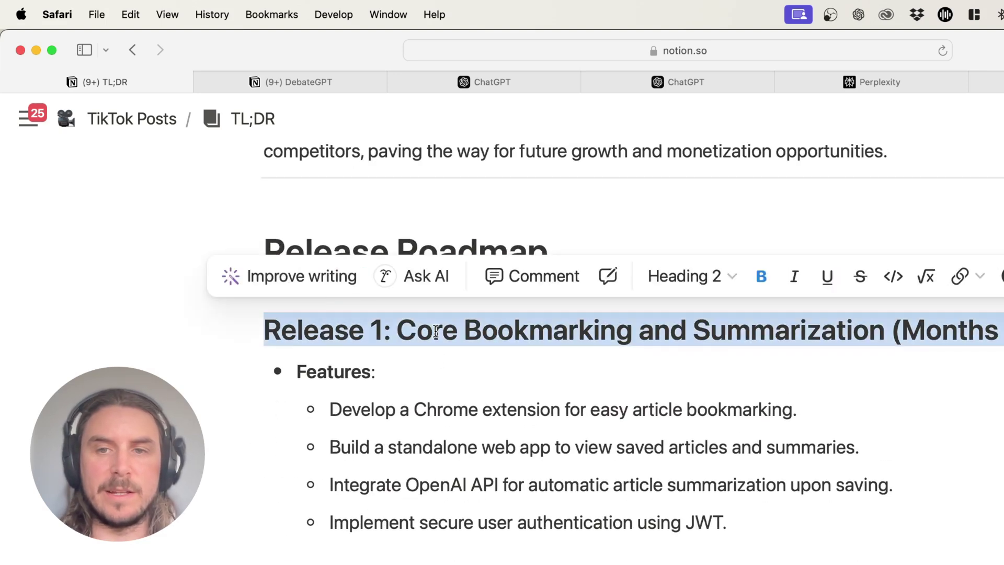
scroll(436, 330, "down", 4)
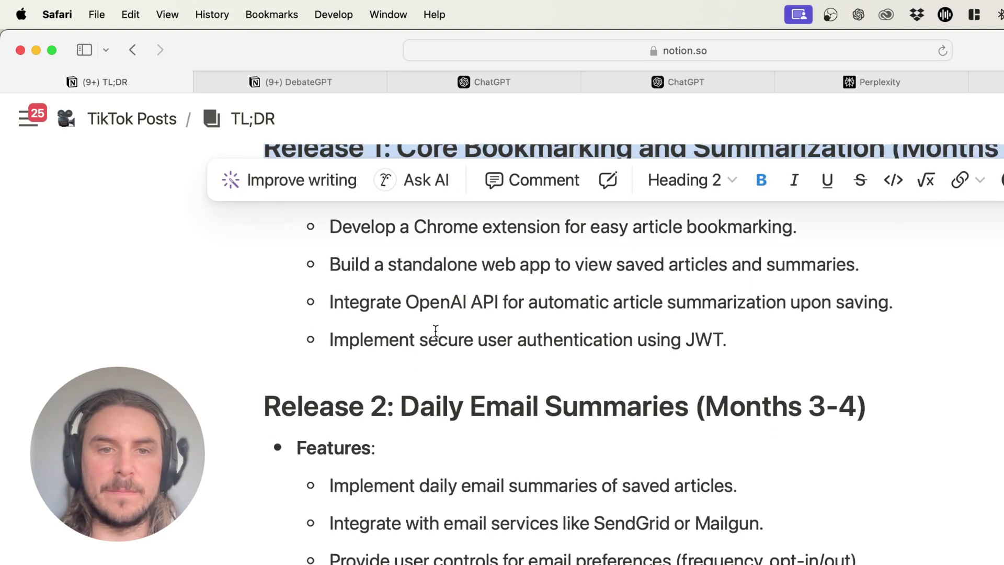
triple_click(441, 412)
scroll(440, 412, "down", 7)
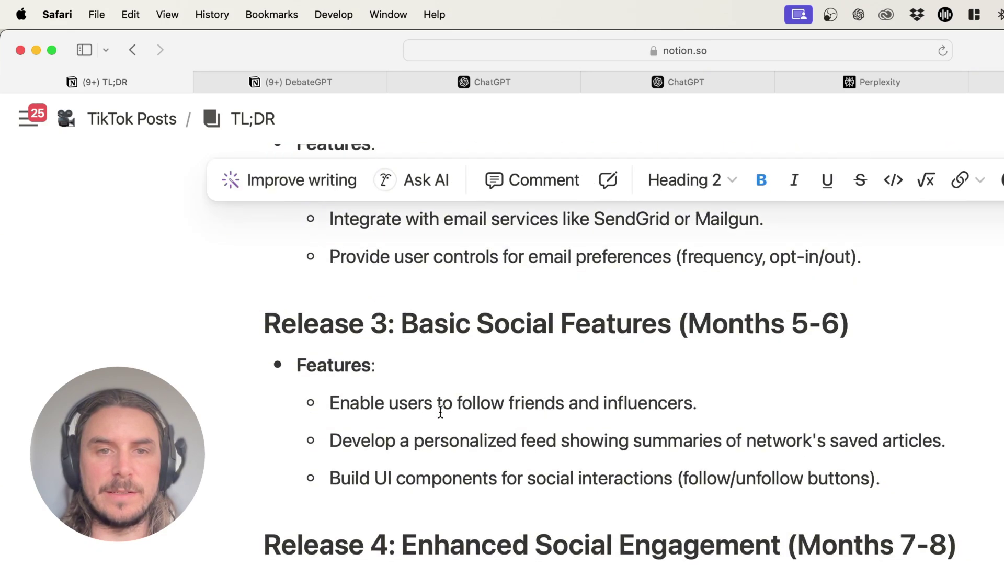
triple_click(438, 334)
scroll(437, 331, "down", 4)
left_click(443, 358)
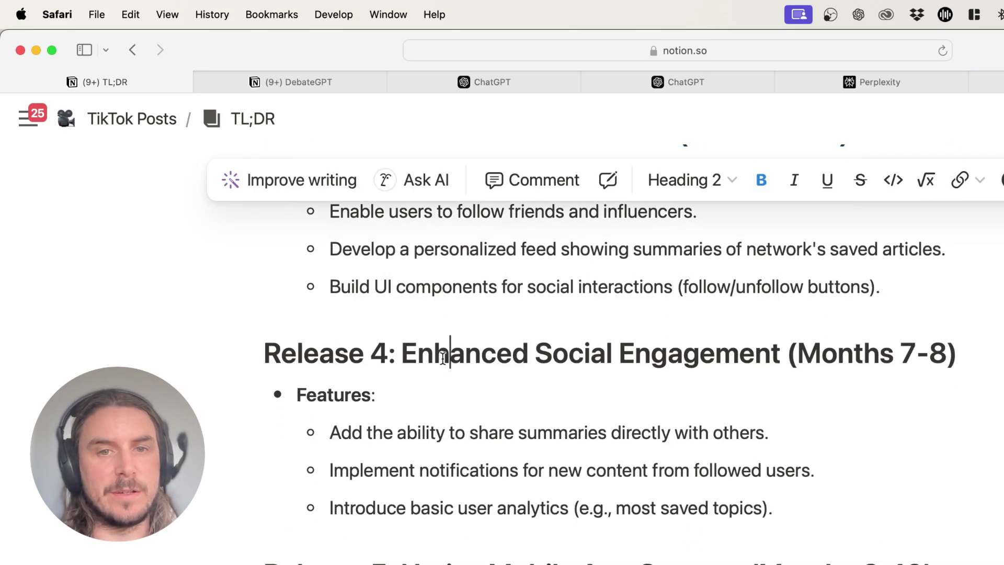
triple_click(443, 358)
scroll(442, 358, "down", 4)
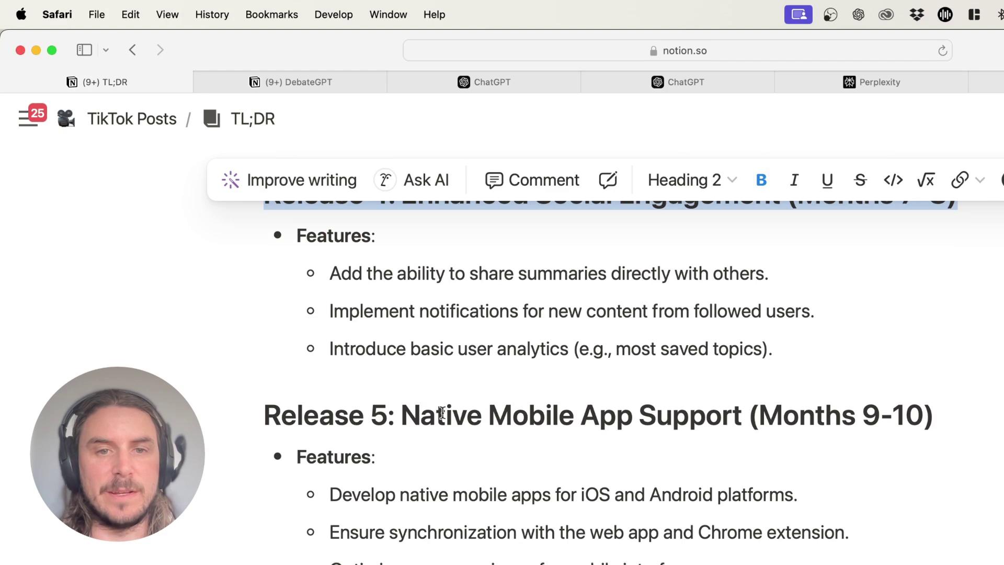
triple_click(443, 416)
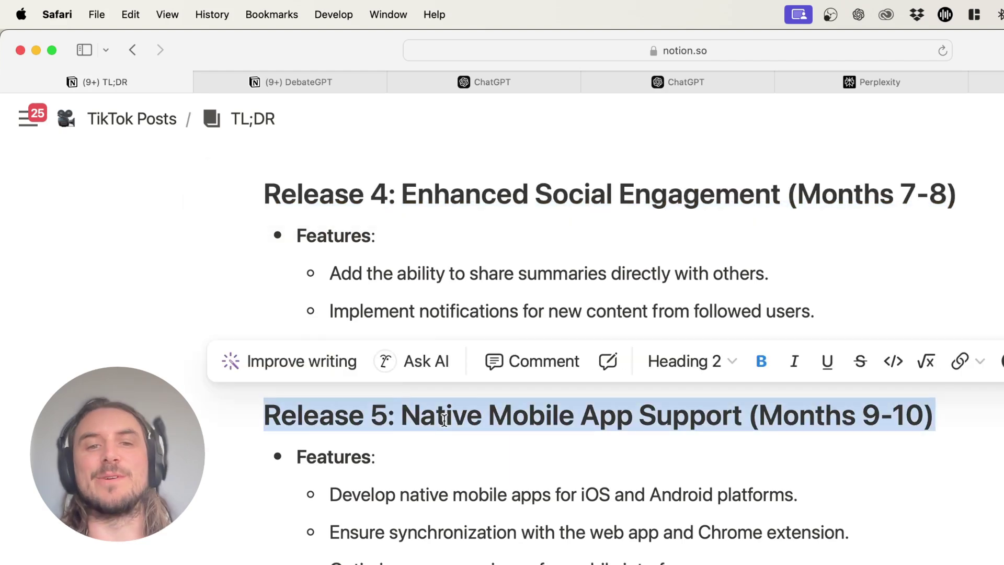
left_click(444, 420)
scroll(444, 420, "down", 2)
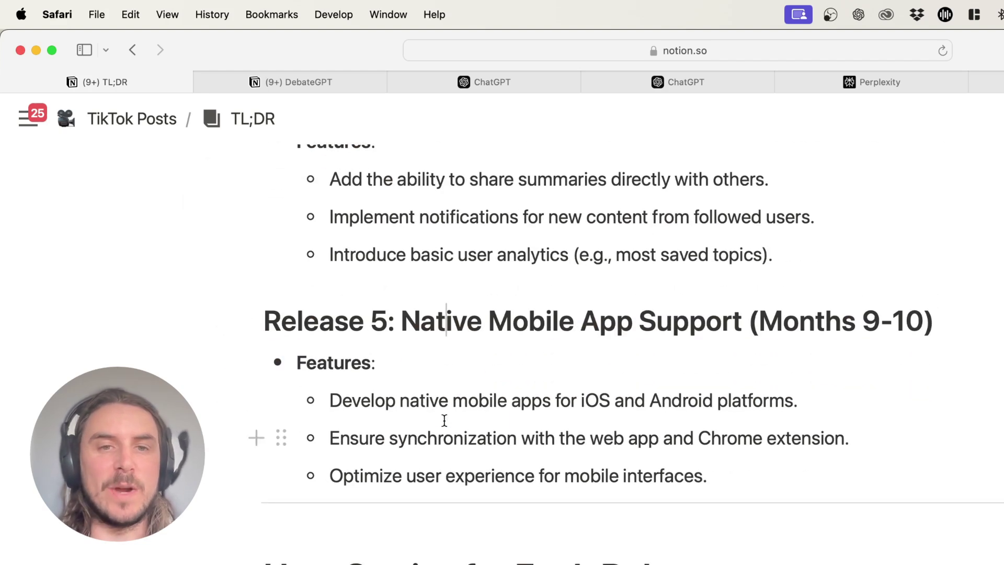
scroll(444, 420, "down", 1)
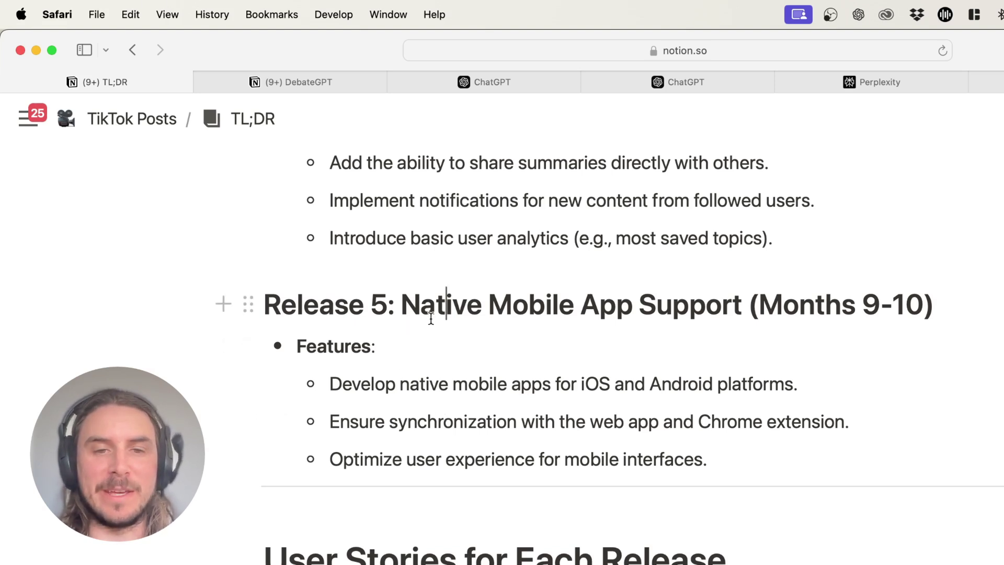
scroll(430, 319, "up", 15)
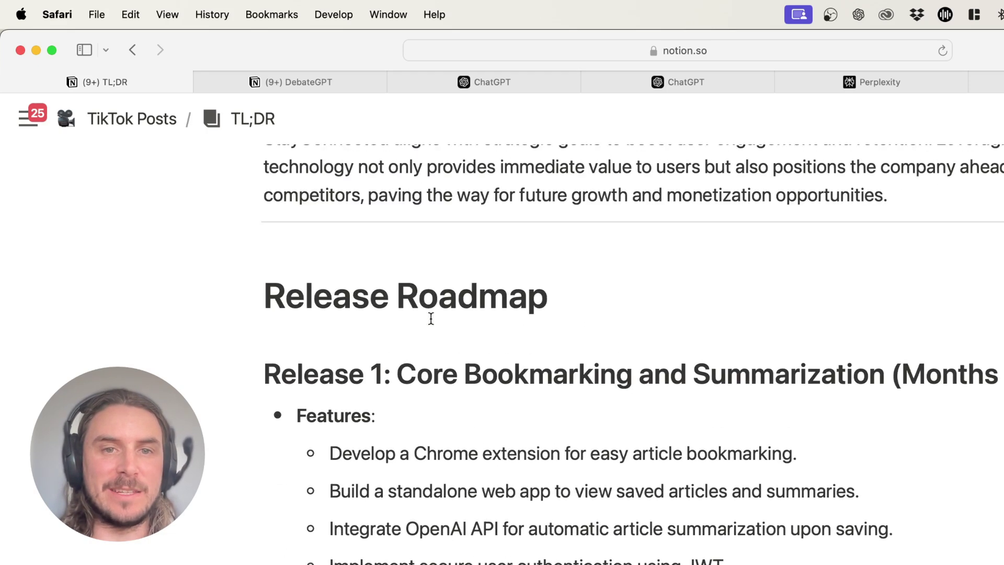
scroll(431, 318, "down", 4)
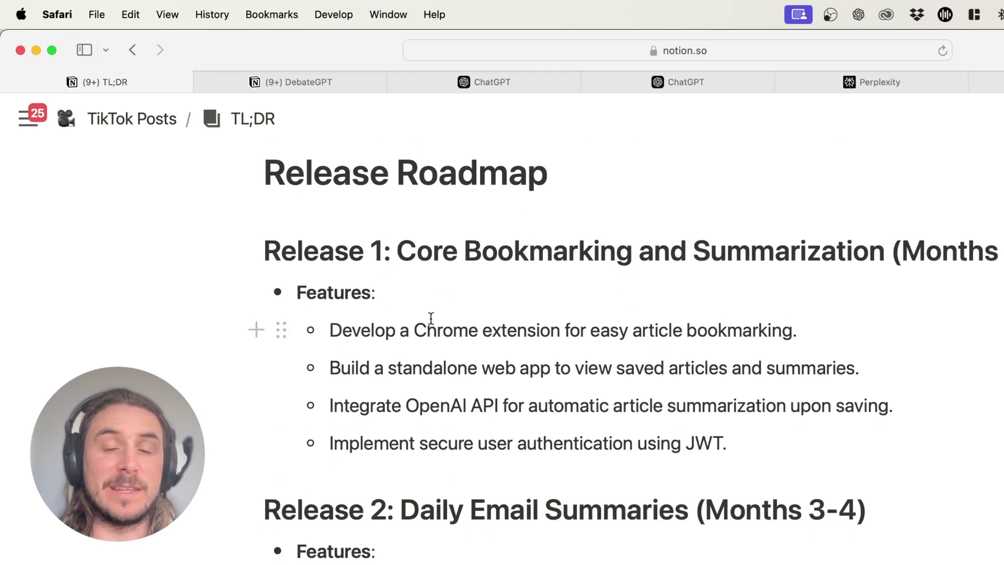
left_click(281, 330)
key("Escape")
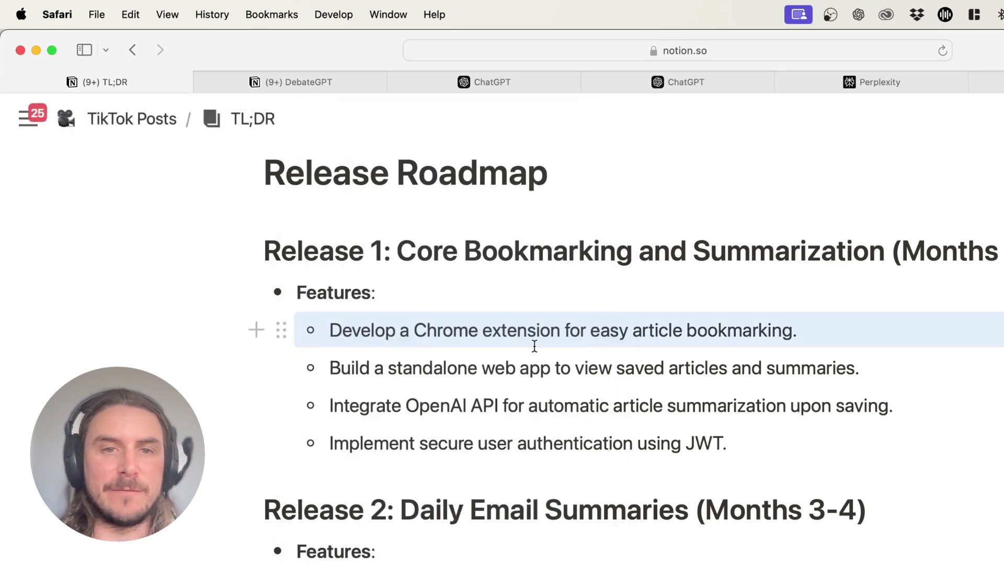
key("shift+Down")
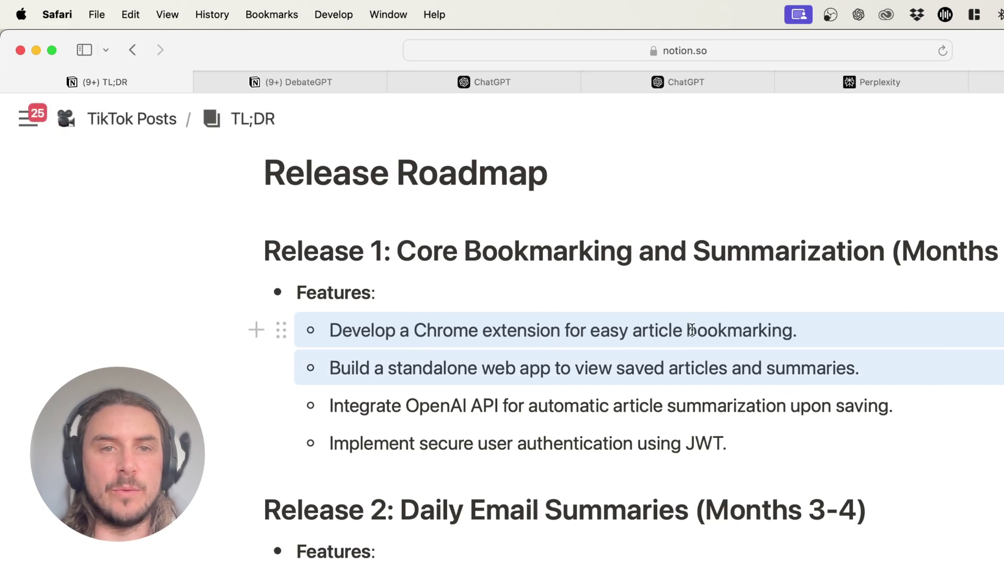
left_click(813, 330)
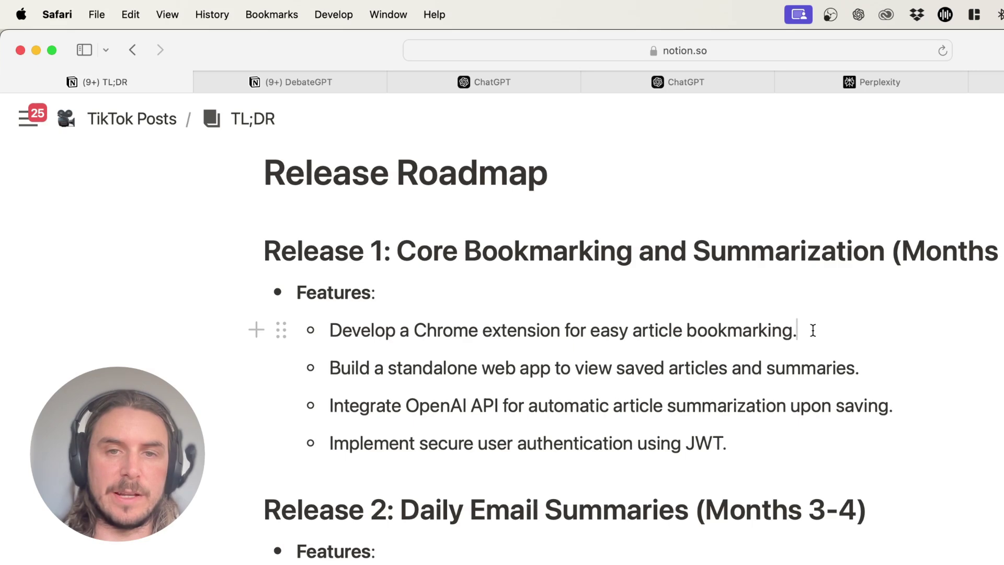
key("Escape")
scroll(424, 347, "down", 2)
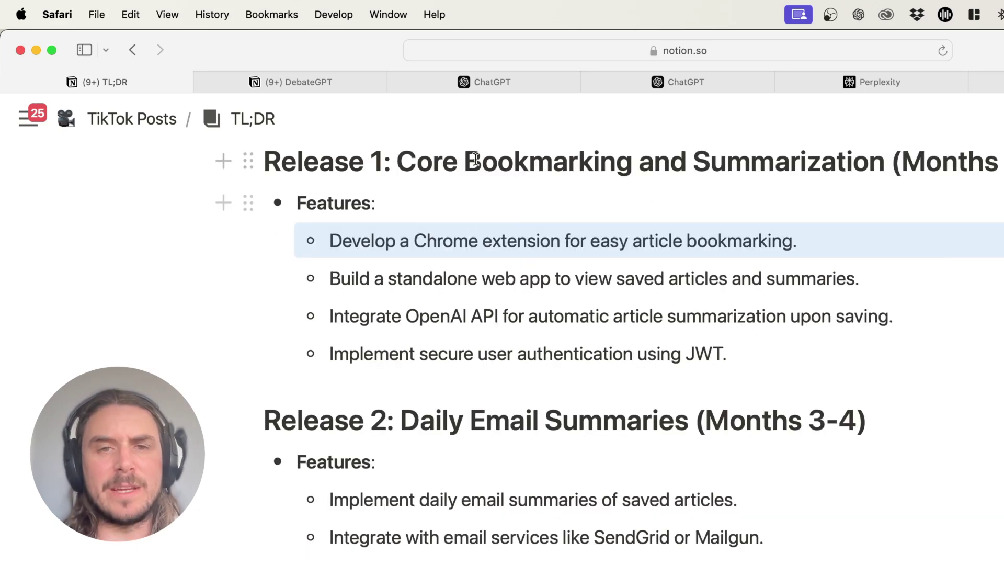
left_click_drag(417, 163, 710, 170)
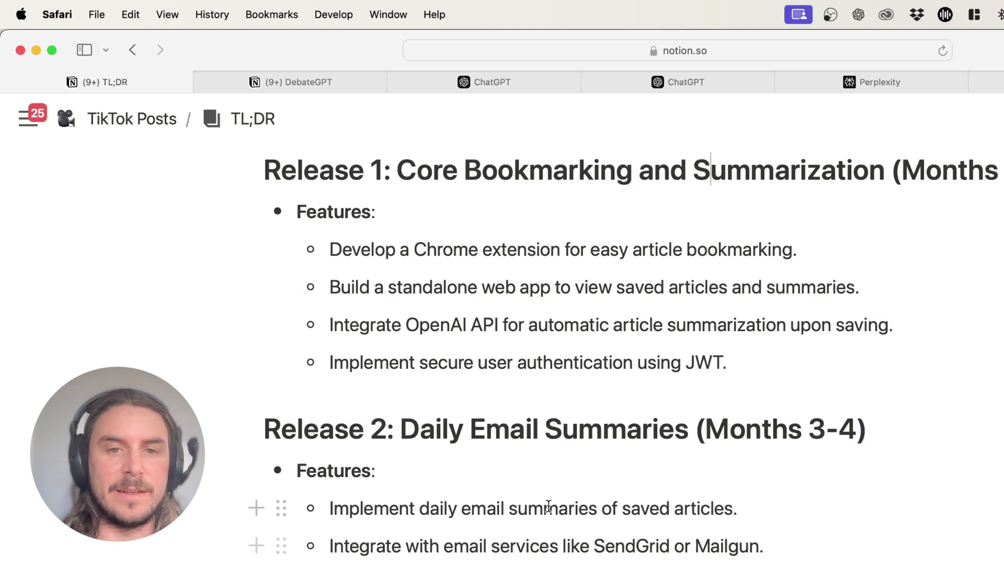
triple_click(514, 432)
scroll(514, 432, "down", 3)
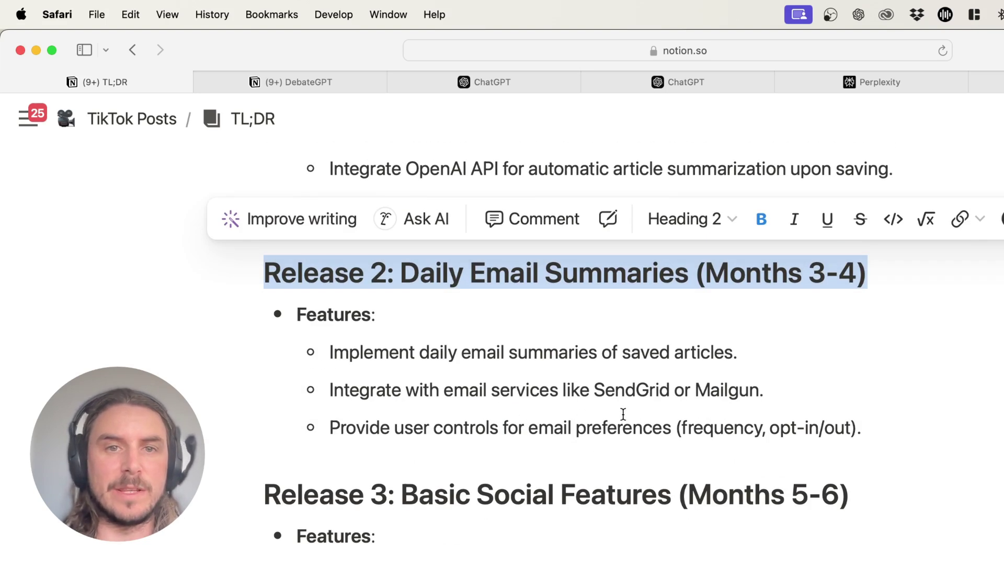
triple_click(433, 500)
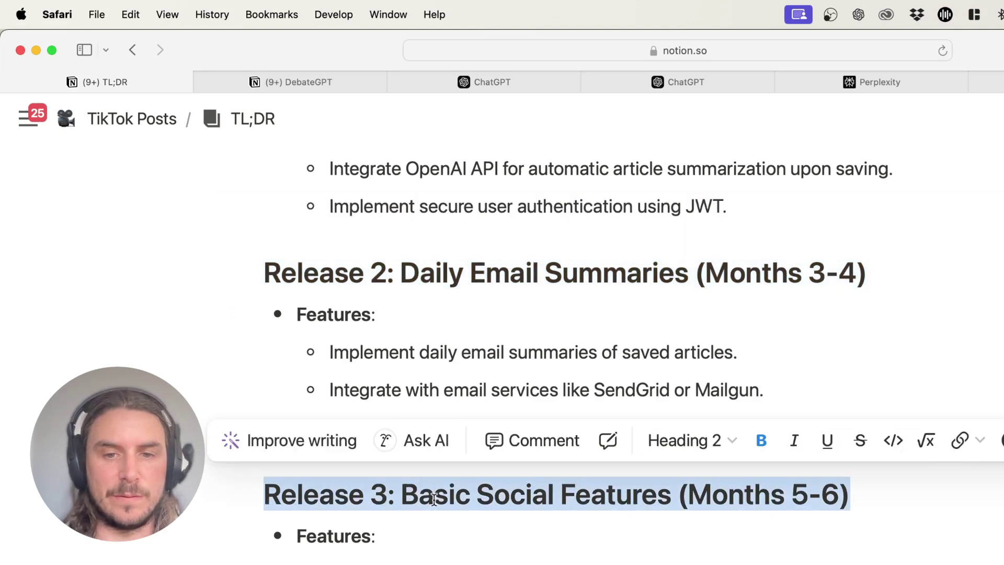
scroll(437, 498, "down", 3)
scroll(434, 499, "up", 4)
left_click(434, 500)
scroll(434, 500, "up", 4)
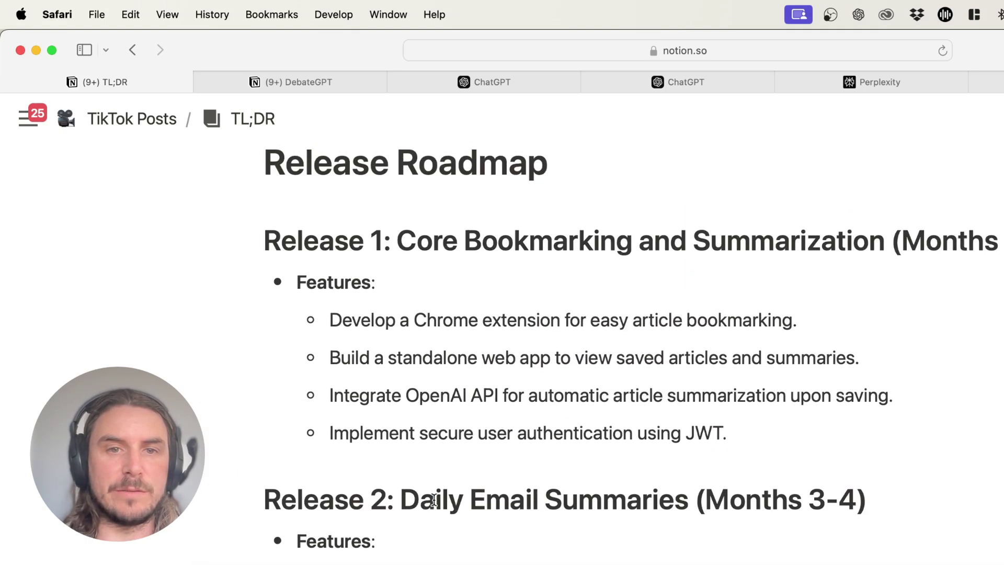
scroll(473, 365, "down", 15)
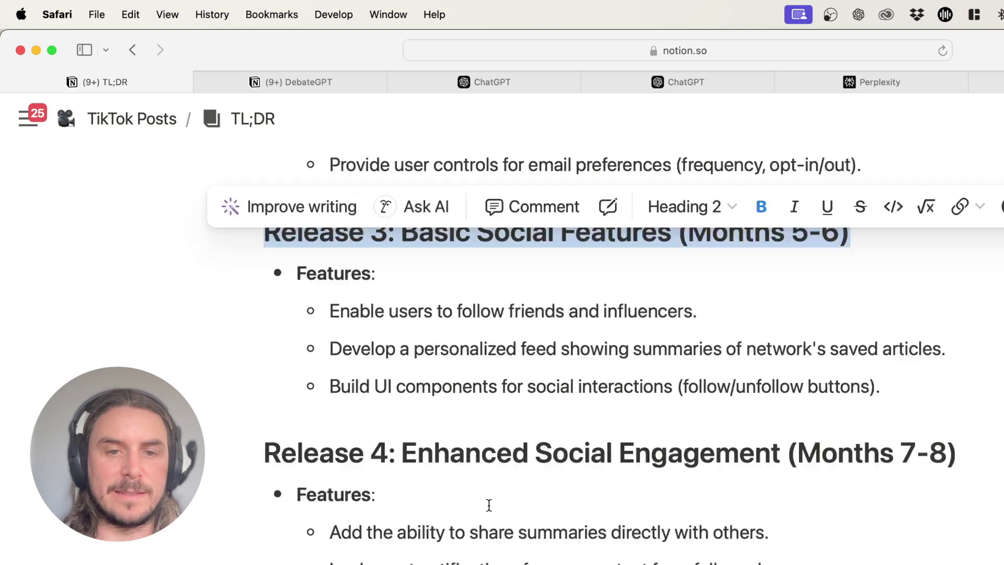
left_click(464, 543)
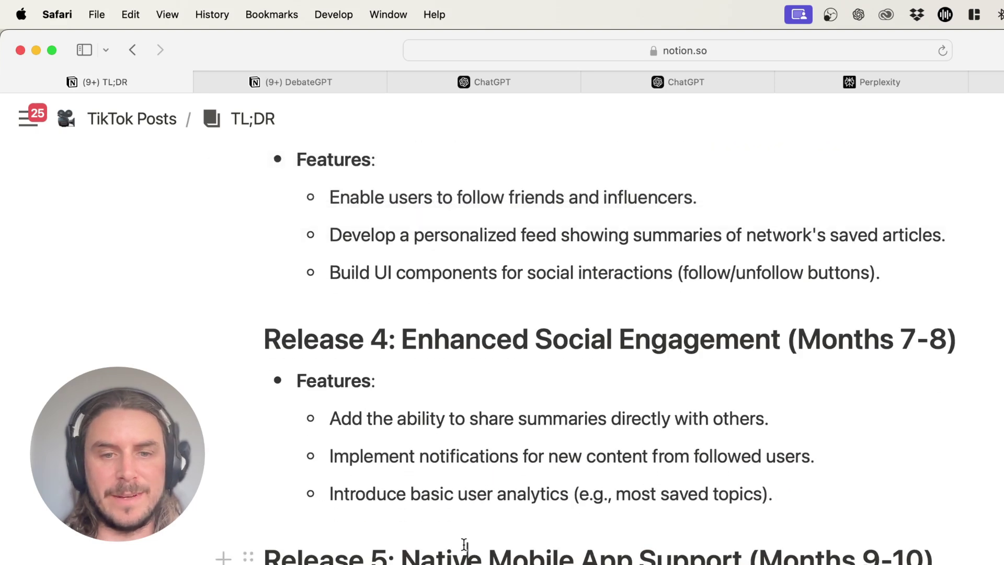
scroll(464, 543, "down", 15)
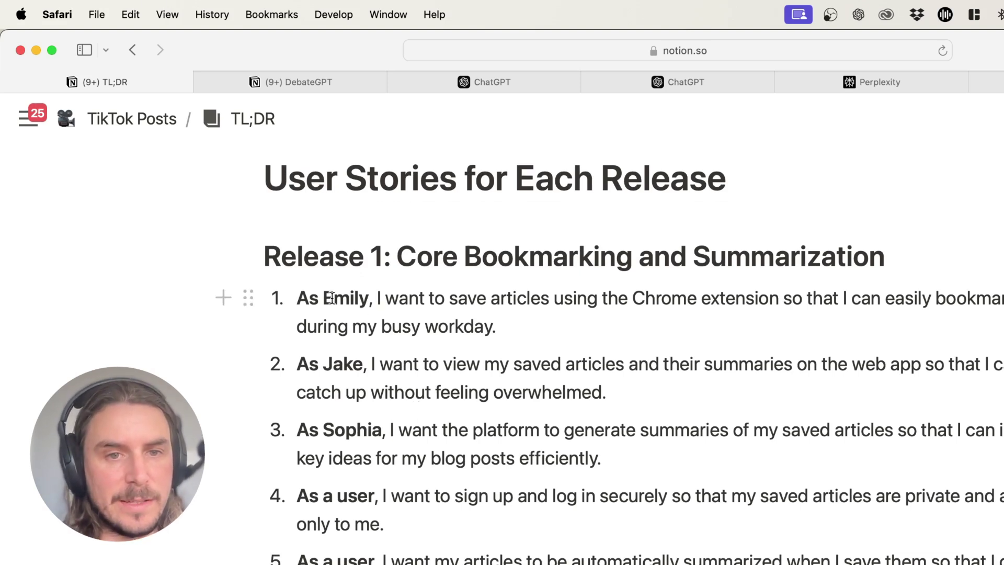
left_click(340, 422)
double_click(339, 423)
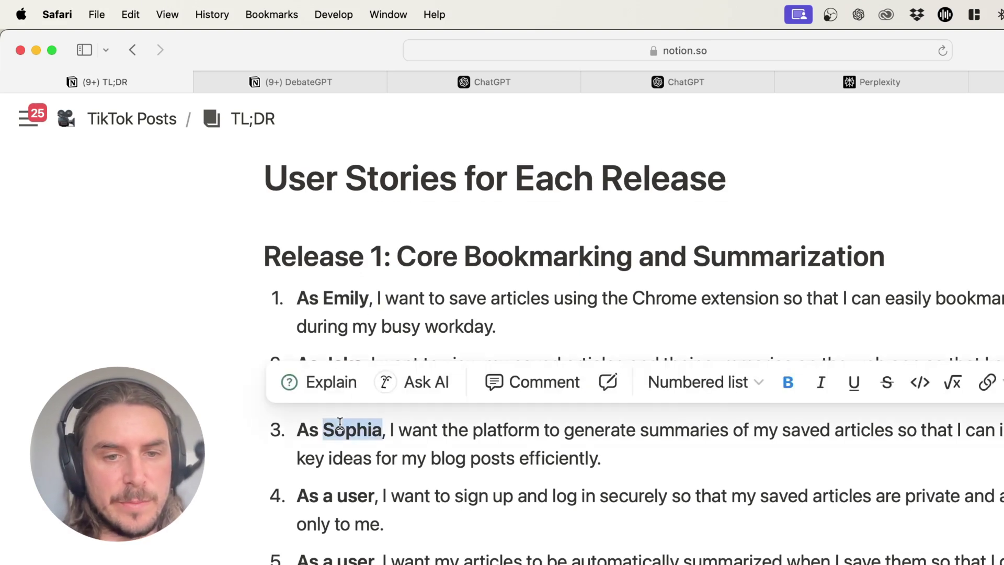
scroll(339, 422, "down", 5)
double_click(352, 366)
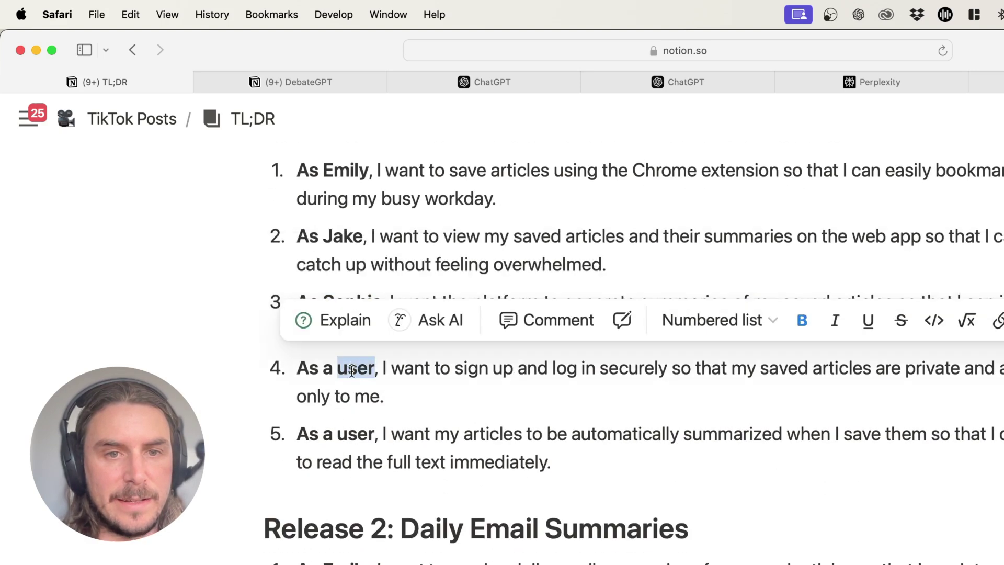
double_click(351, 433)
left_click(473, 434)
scroll(474, 437, "up", 7)
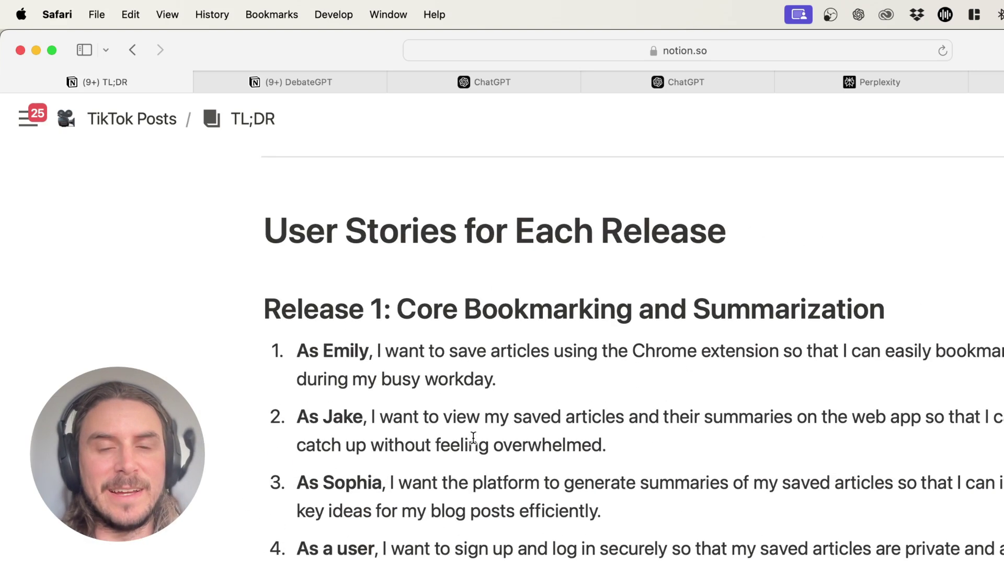
left_click_drag(262, 309, 554, 542)
left_click(553, 535)
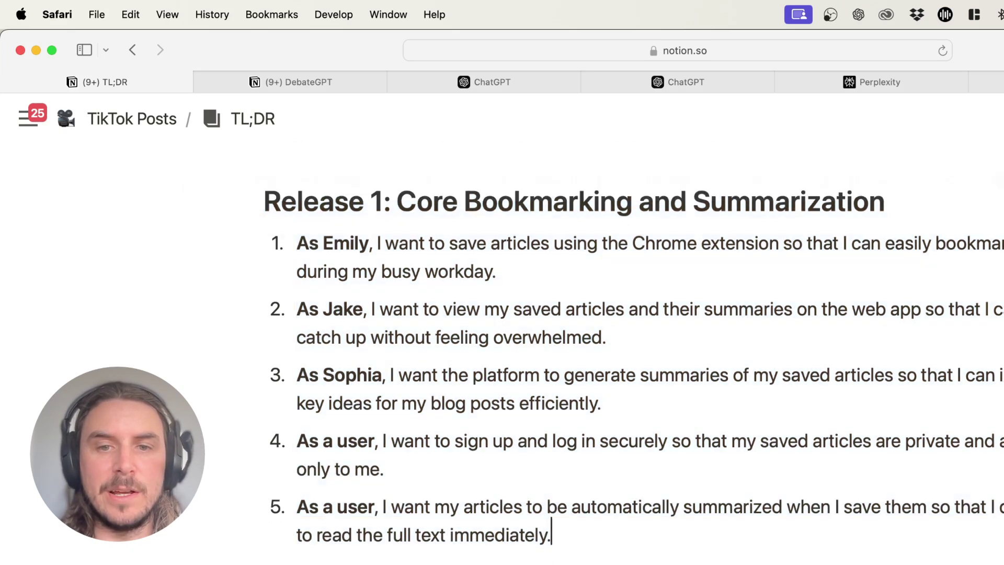